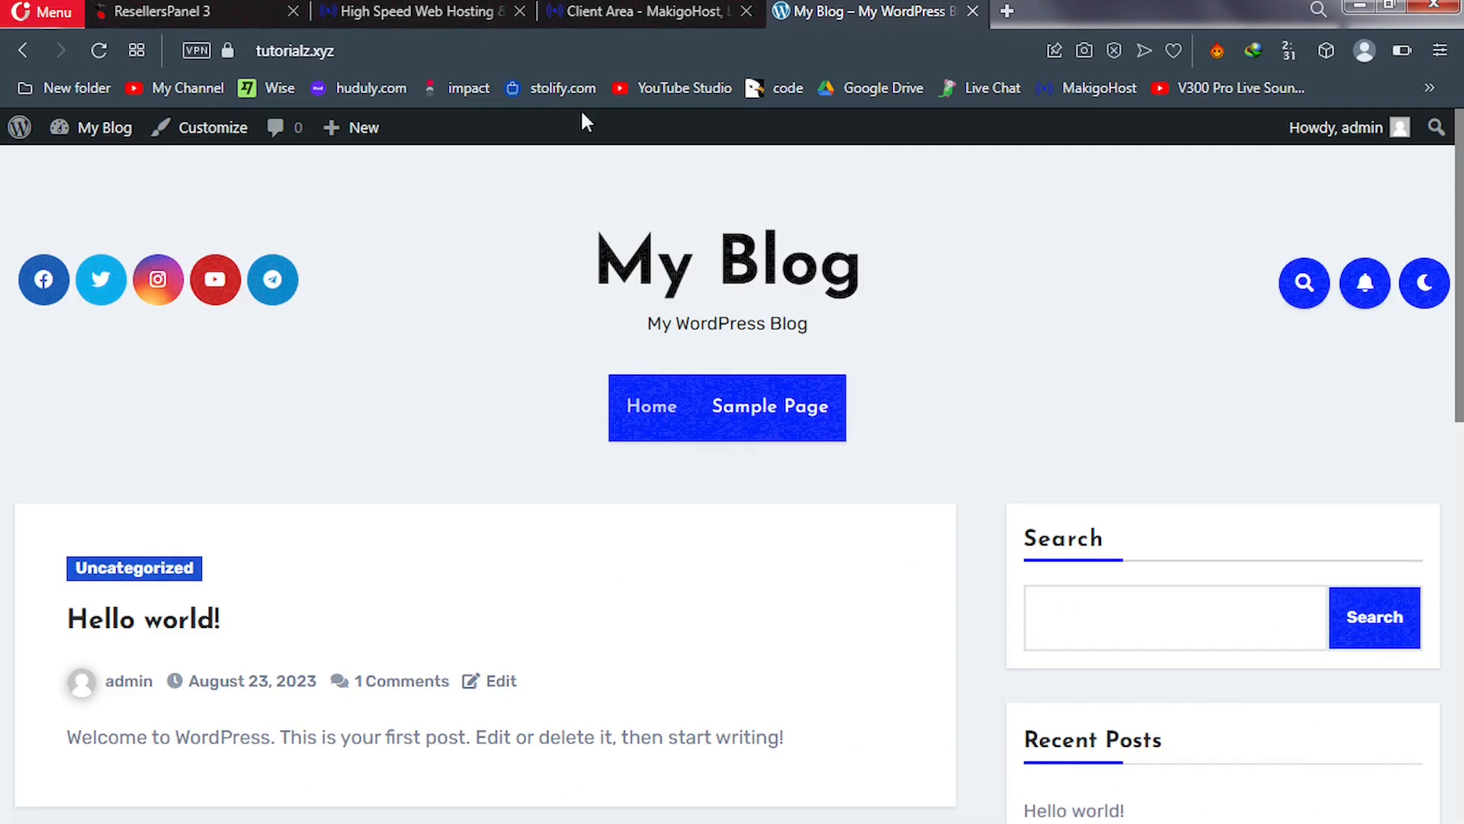
Switch from the WordPress blog to the 'Client Area - MakigoHost' tab
left_click(618, 14)
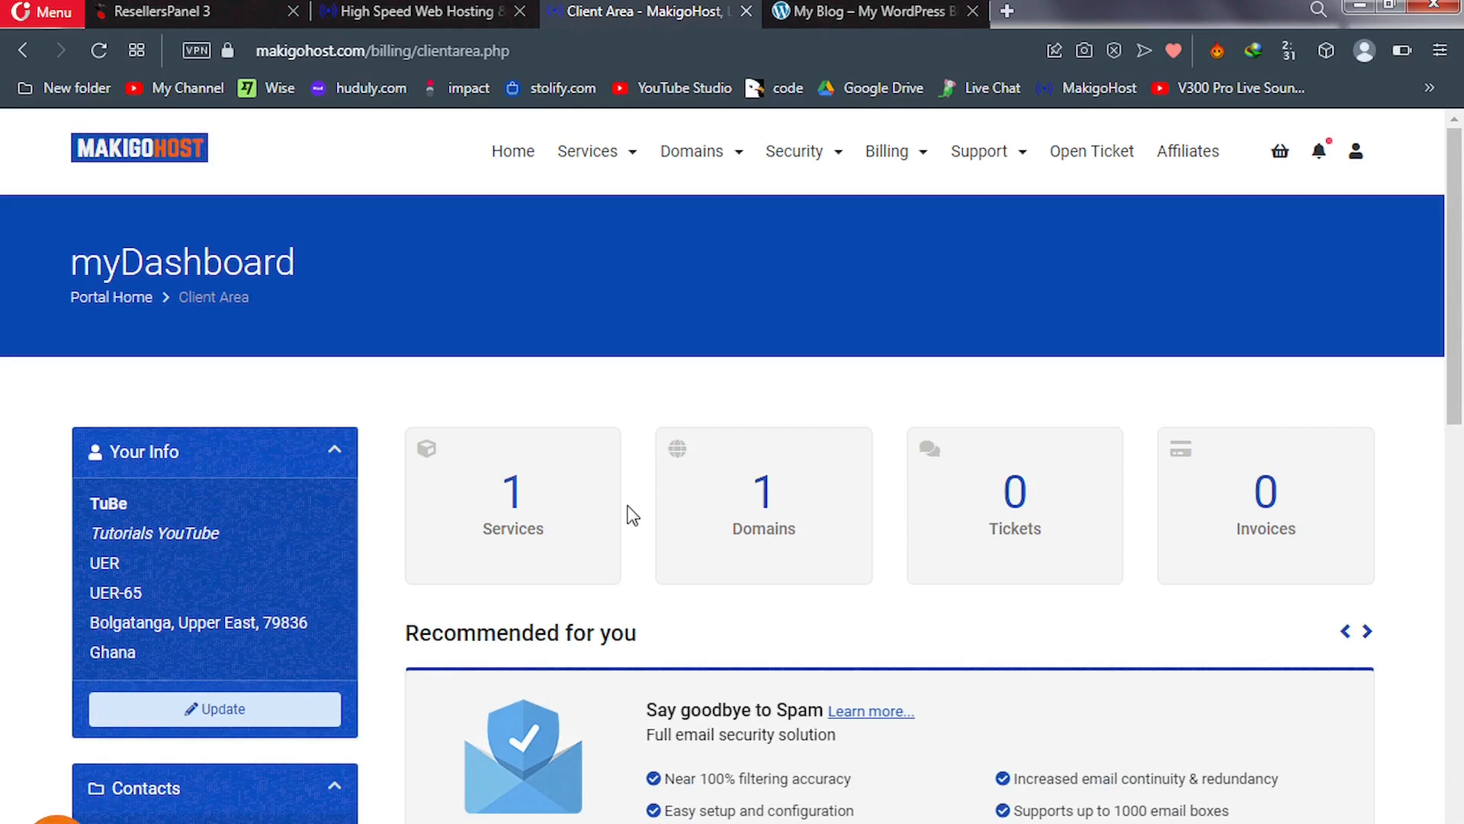
Open the STANDARD hosting plan under Services and log in to its cPanel
left_click(527, 499)
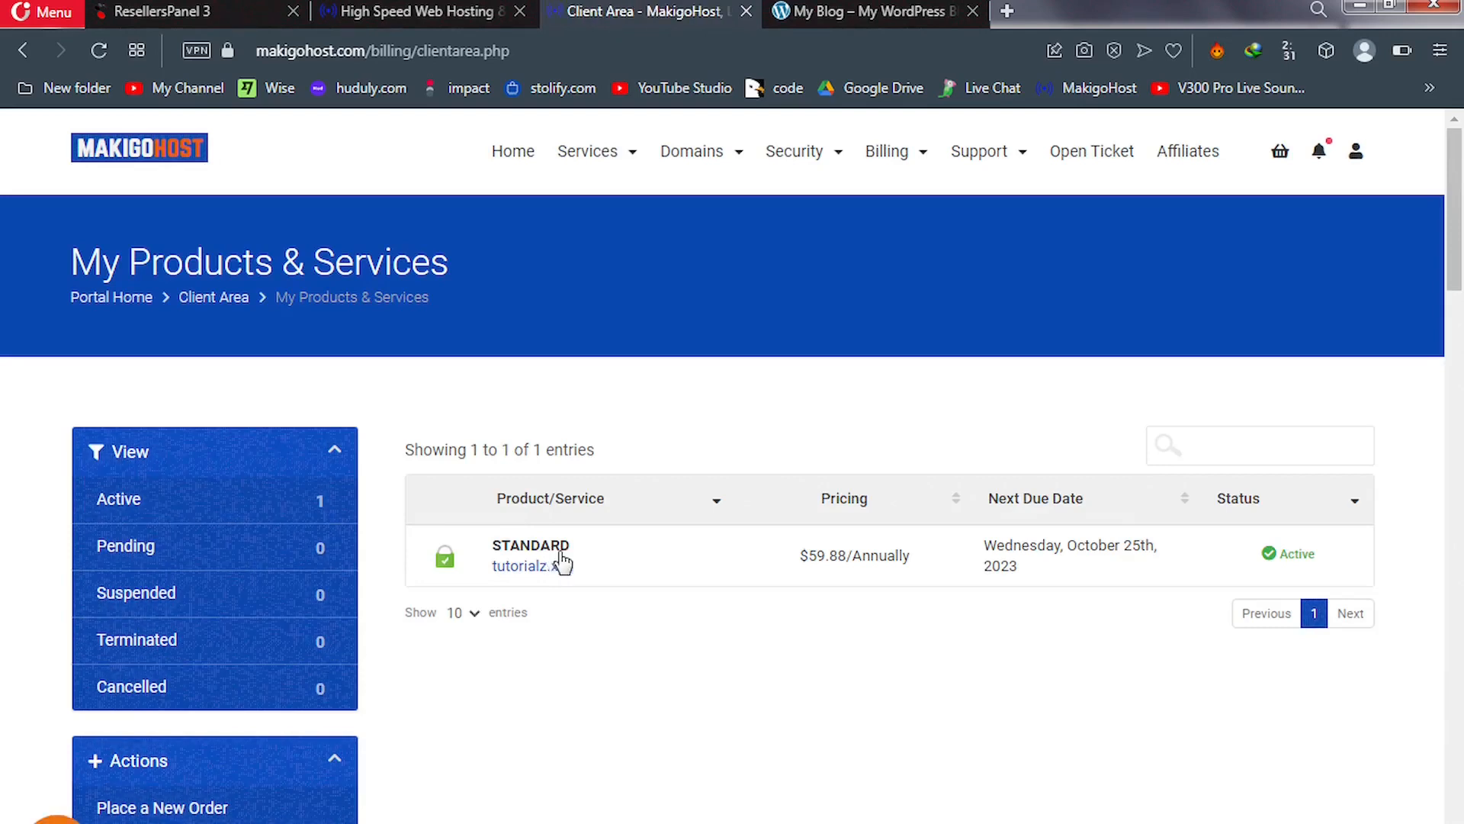
left_click(562, 562)
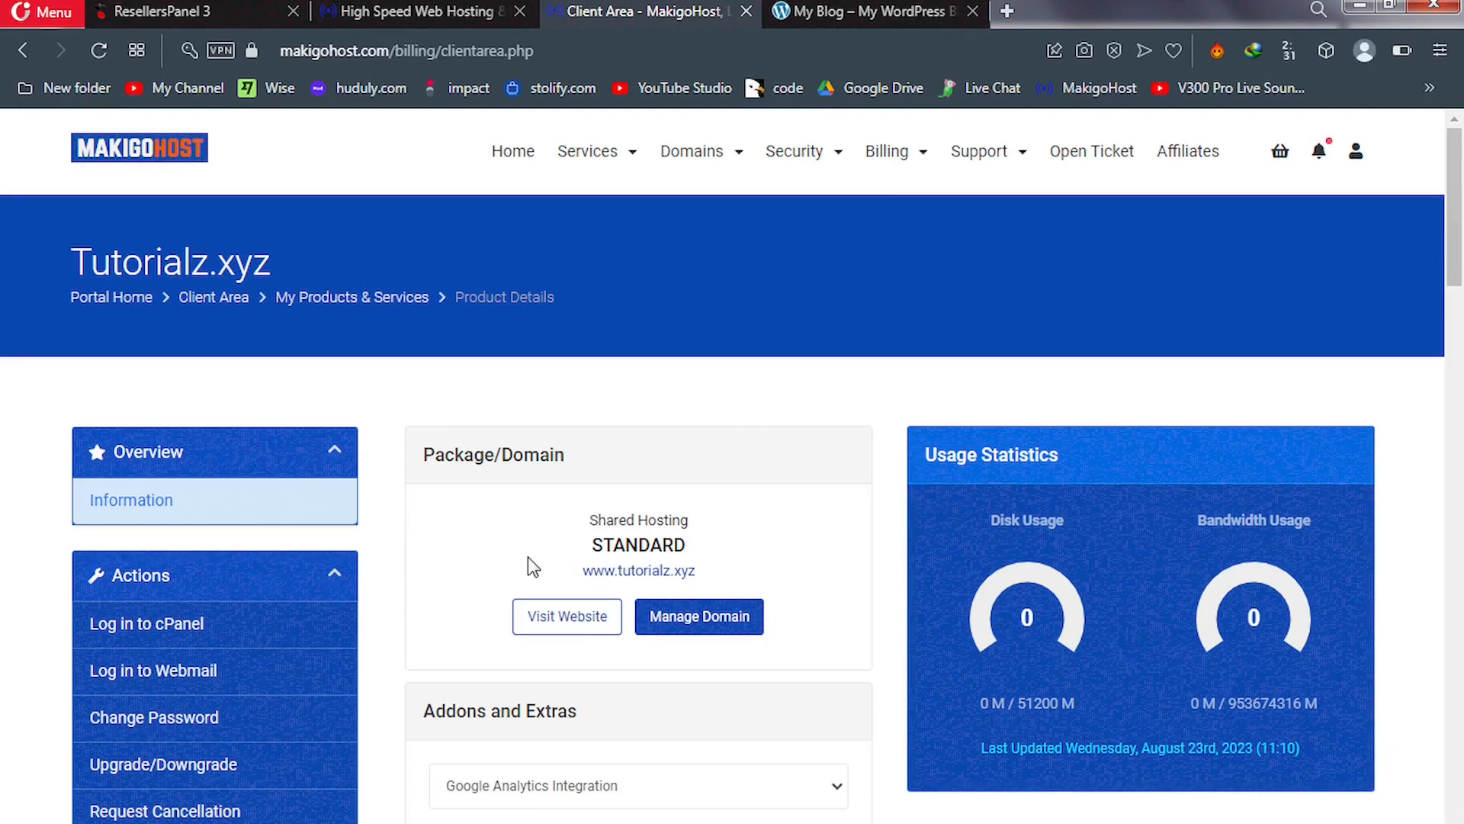
left_click(178, 627)
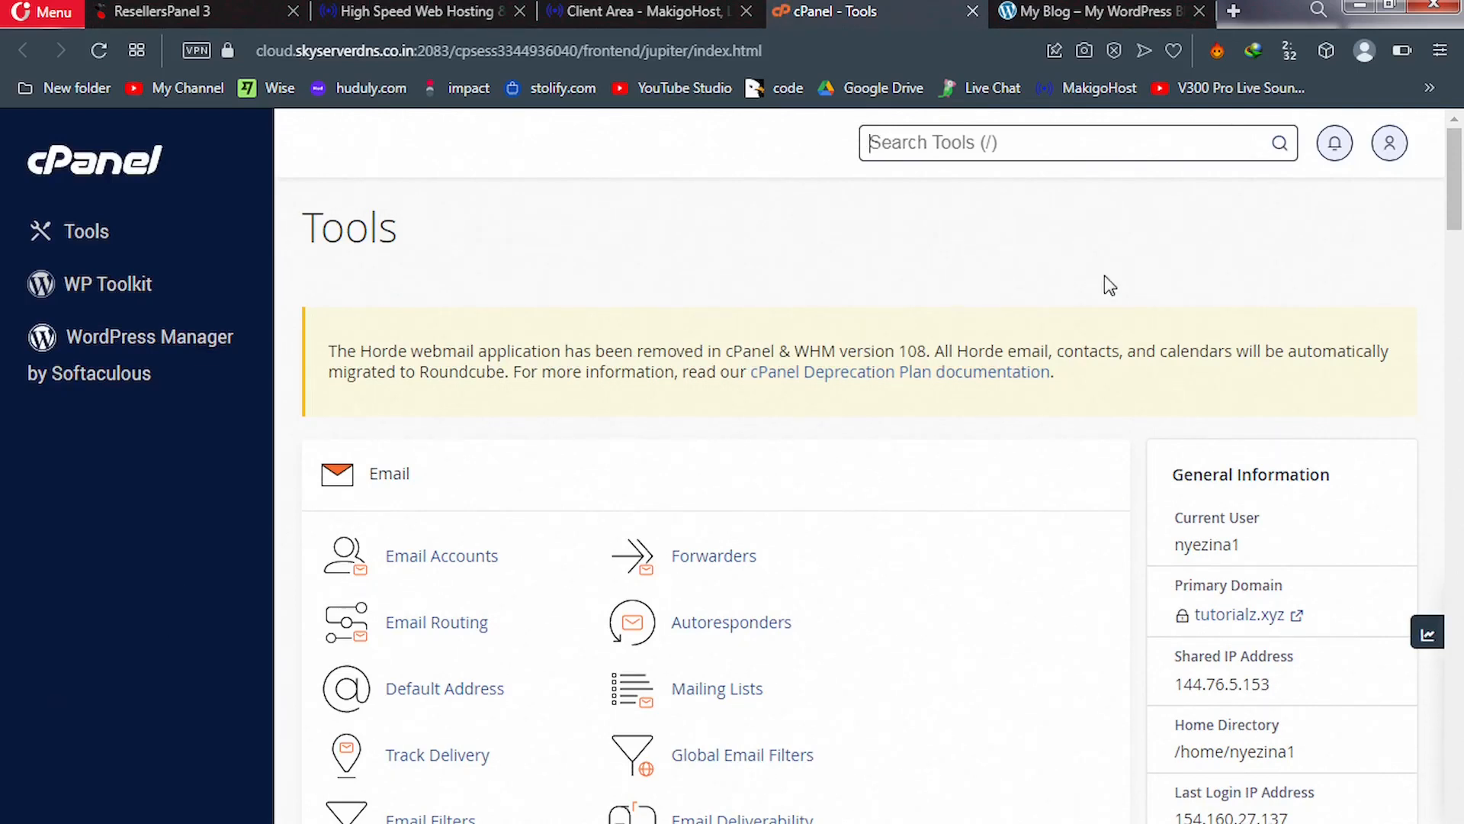
Scroll the cPanel Tools page, then switch to the ResellersPanel 3 dashboard tab
left_click_drag(1453, 211, 1462, 156)
left_click(216, 11)
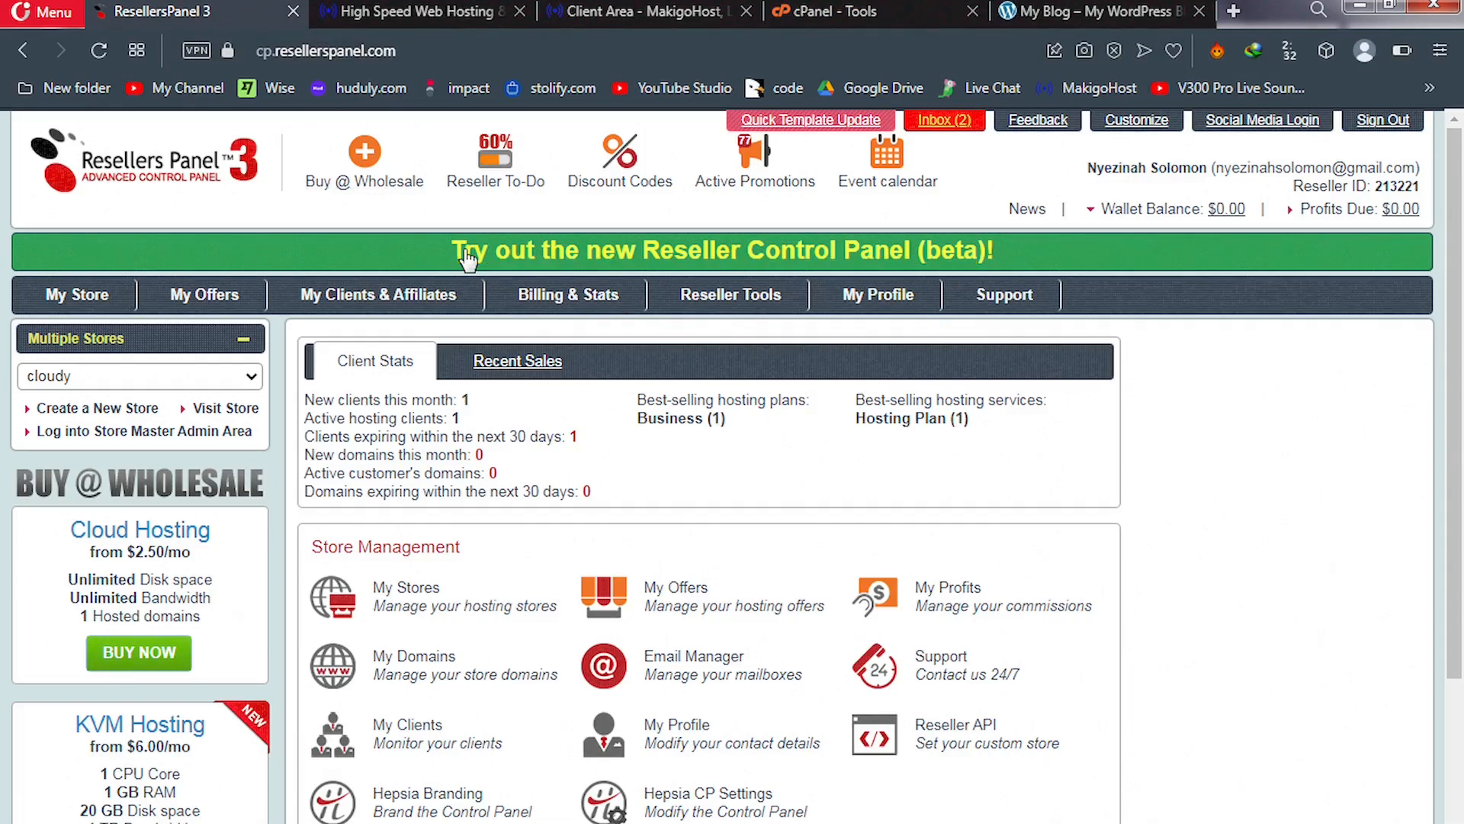
Visit the 'cloudy' store's SoloHost storefront from Multiple Stores
left_click(222, 412)
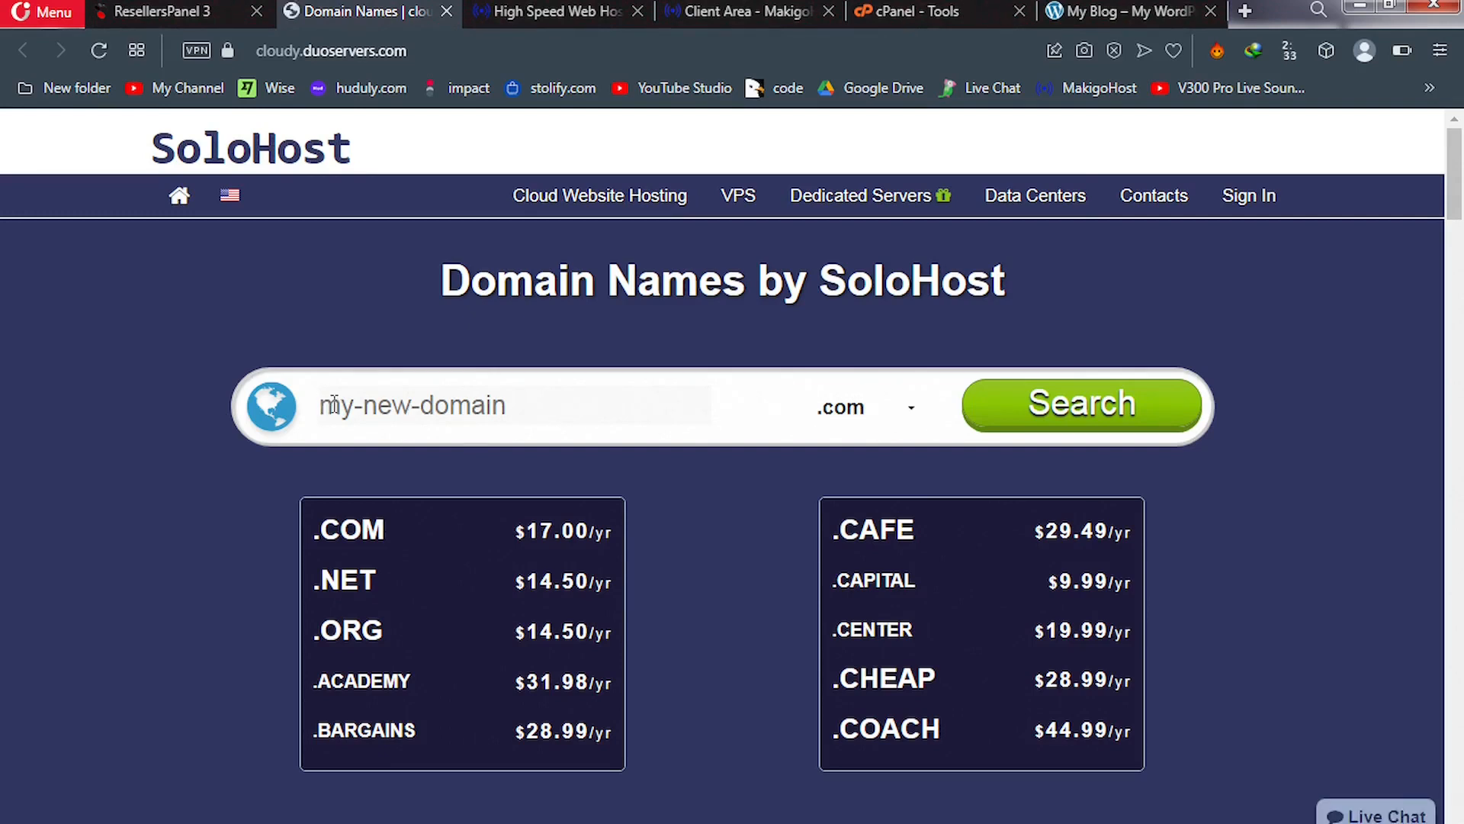
left_click(1115, 11)
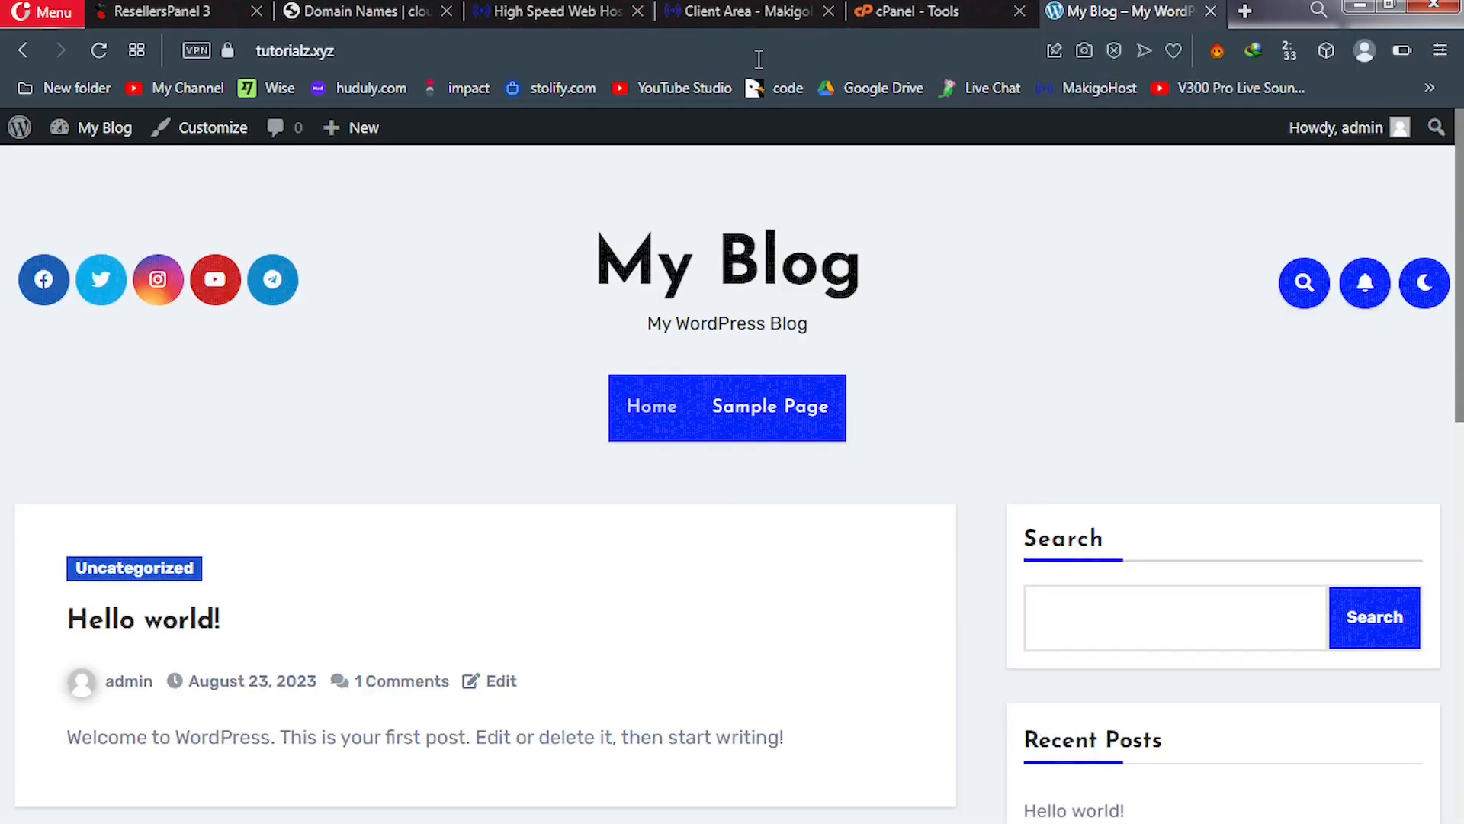
left_click(271, 50)
key("ctrl+c")
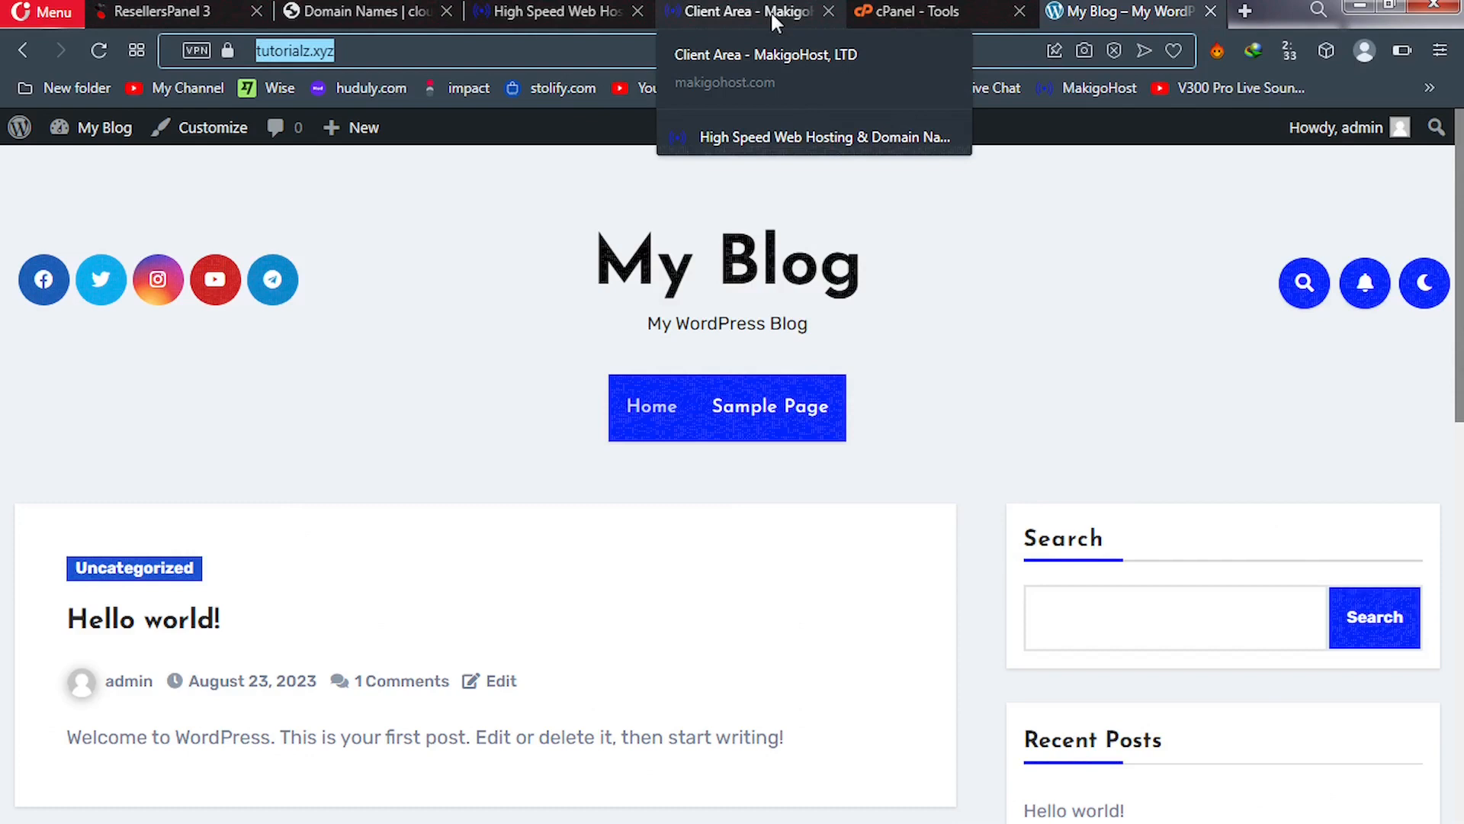
left_click(373, 12)
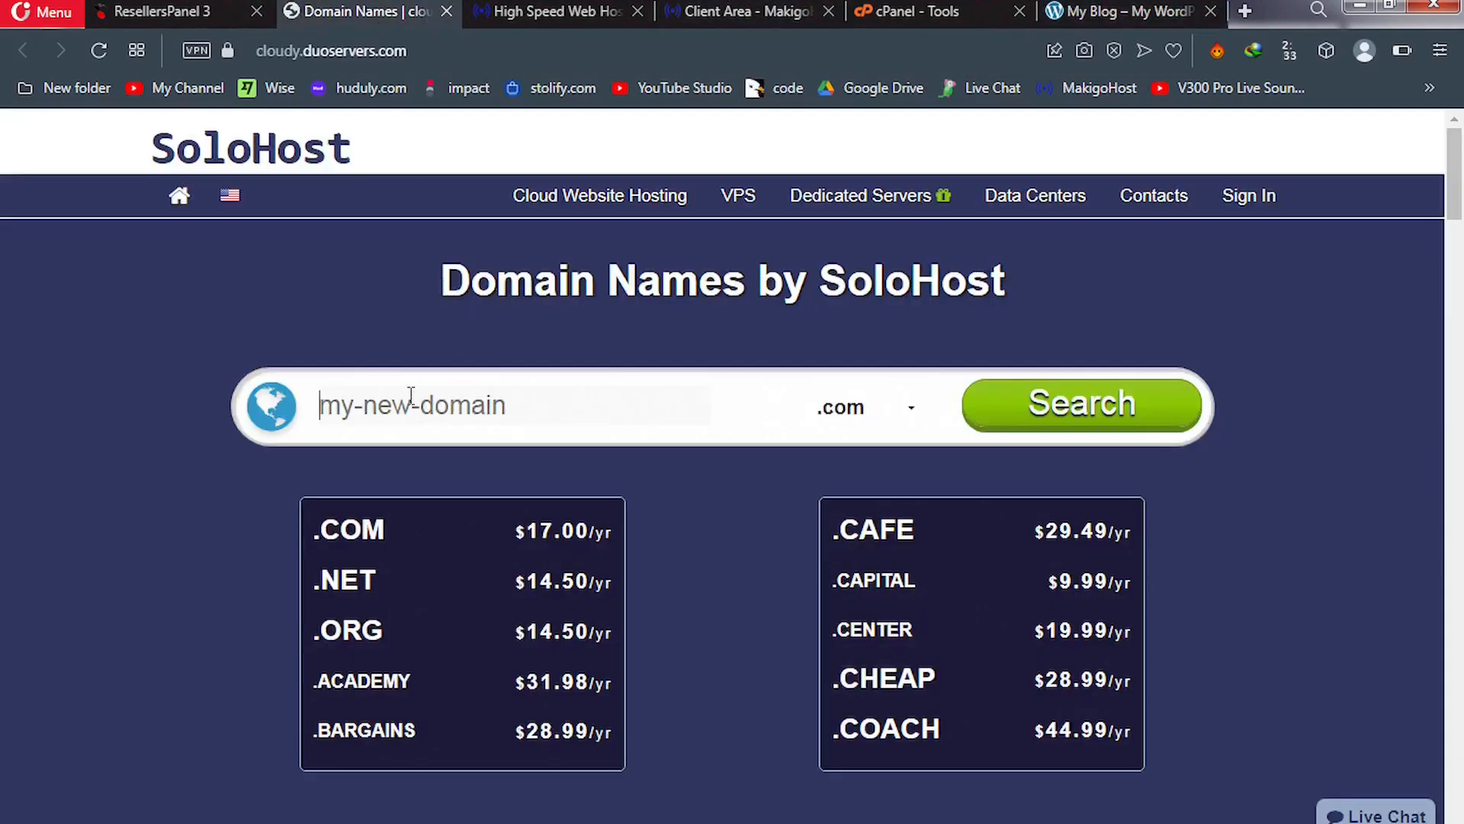
key("Return")
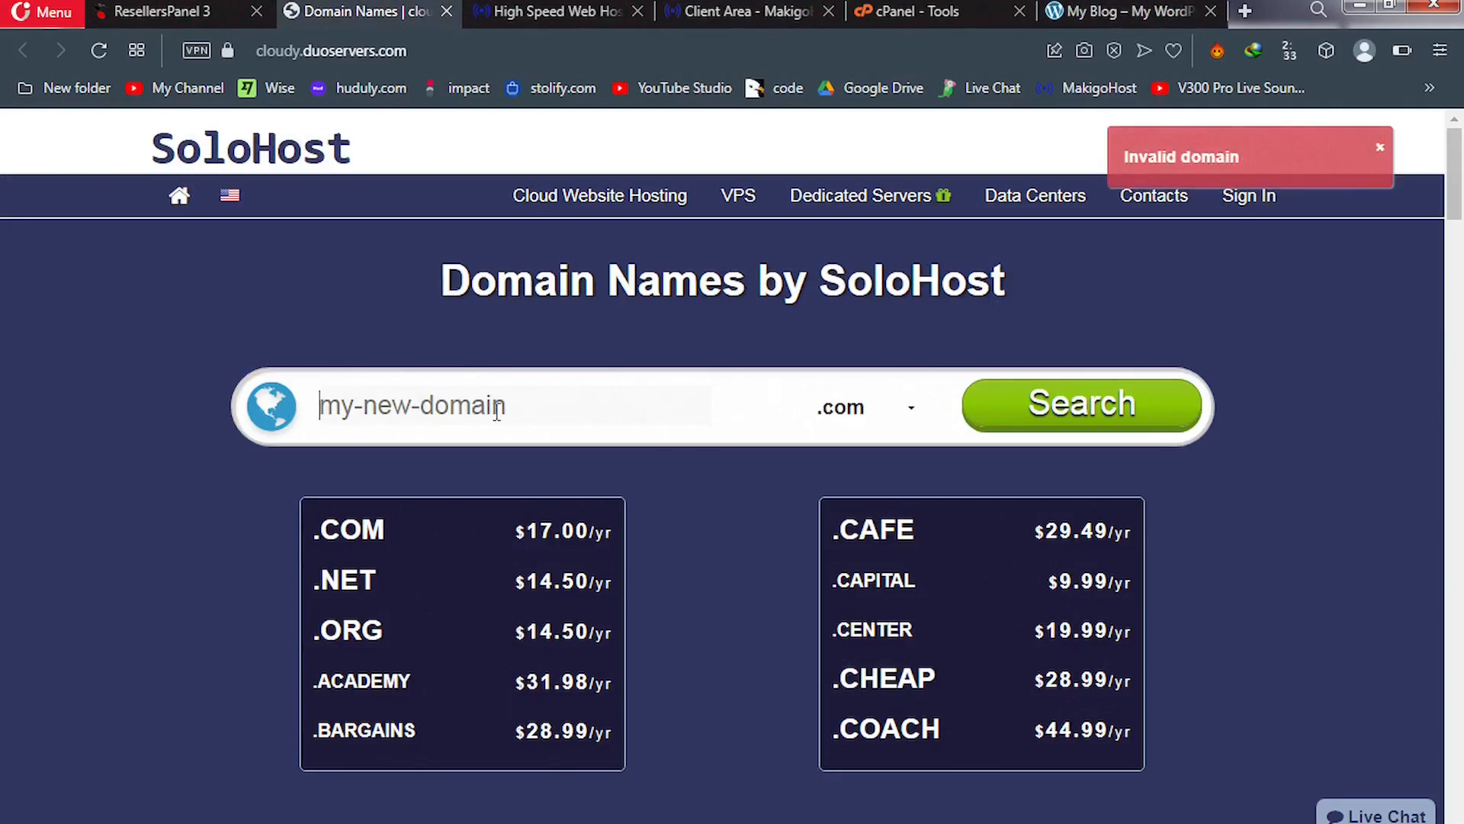
left_click(496, 411)
right_click(496, 411)
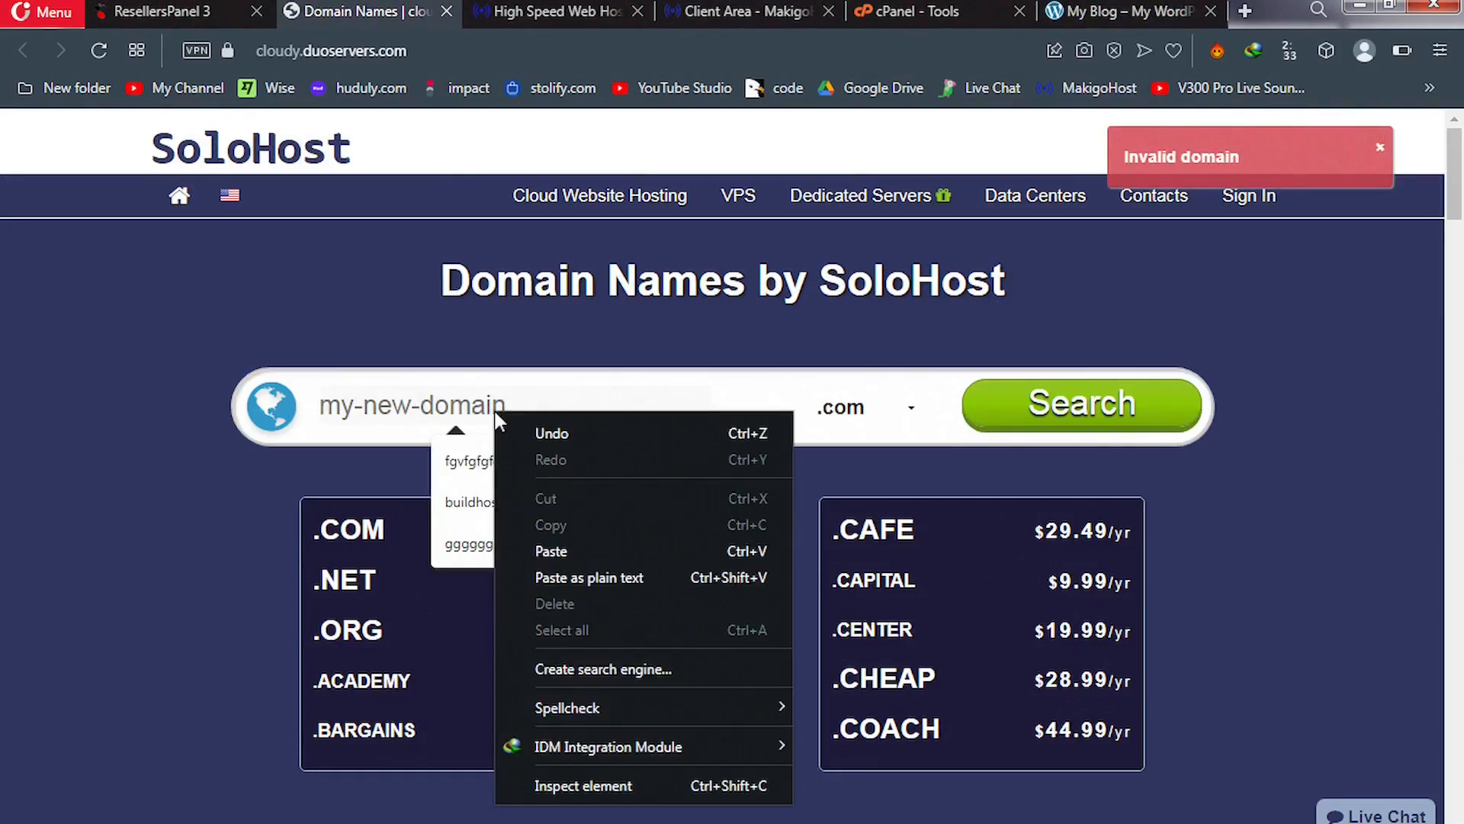
left_click(553, 551)
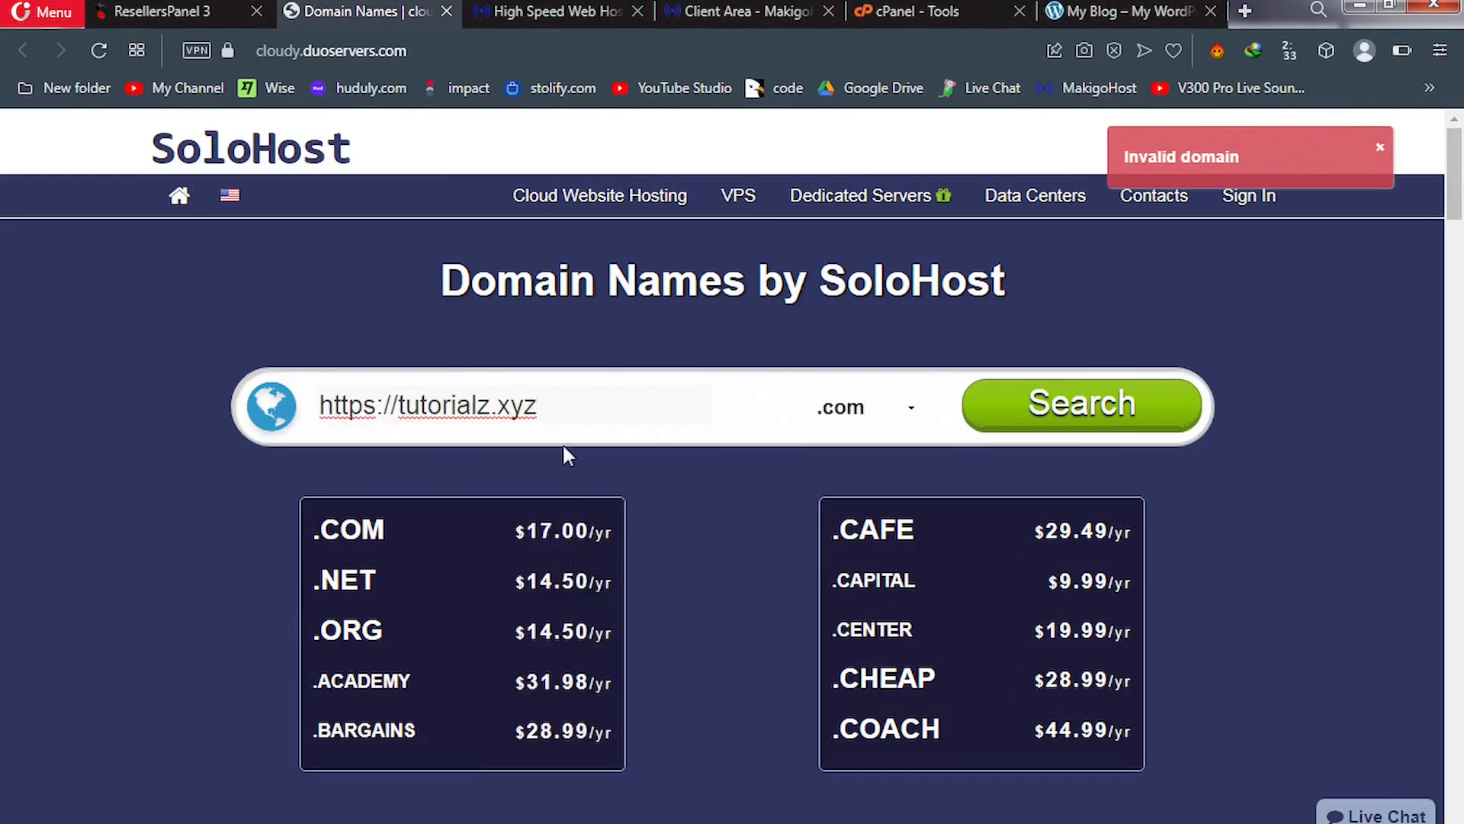
key("ctrl+a")
key("BackSpace")
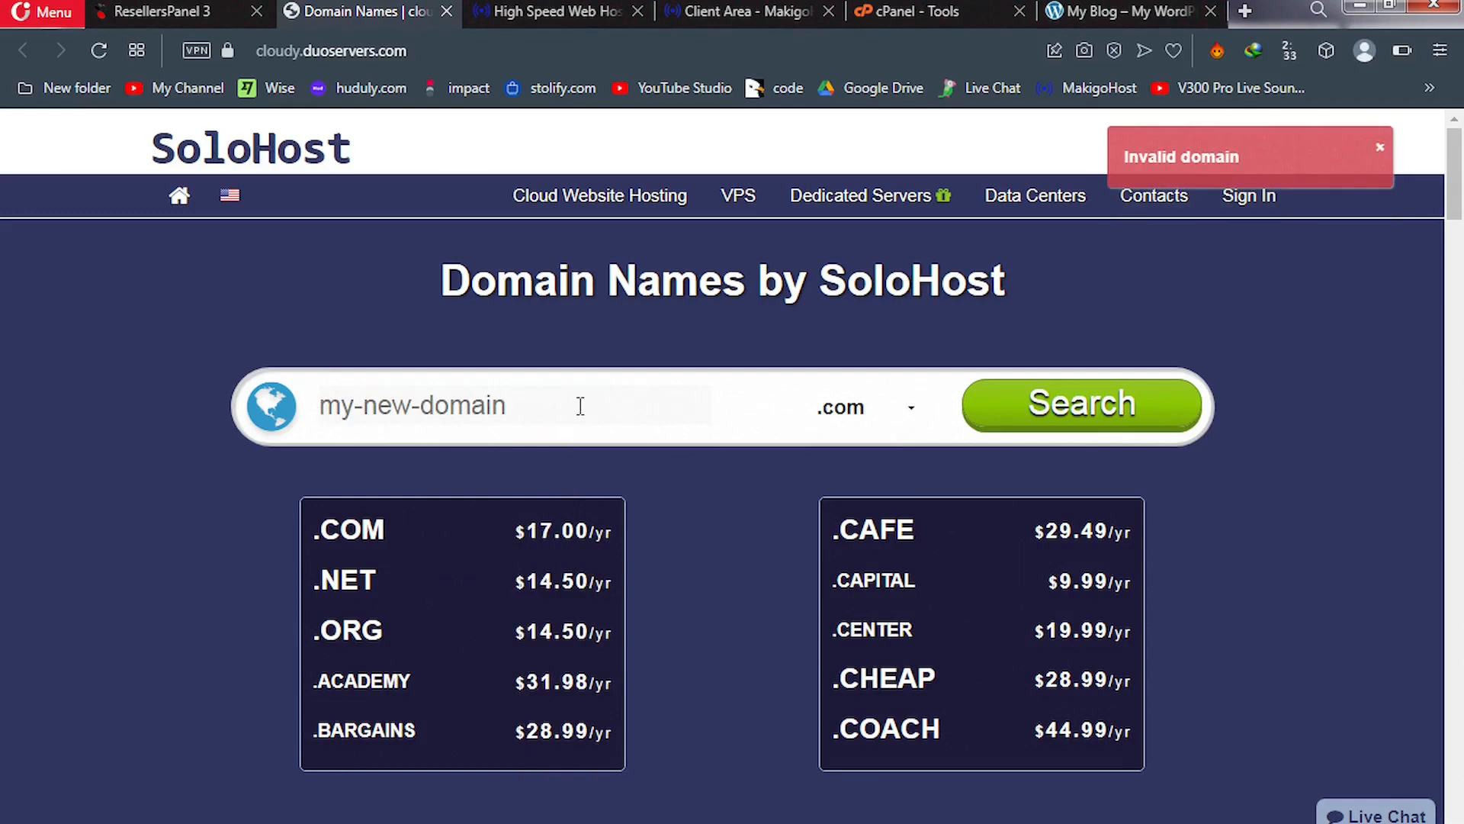
left_click(1090, 12)
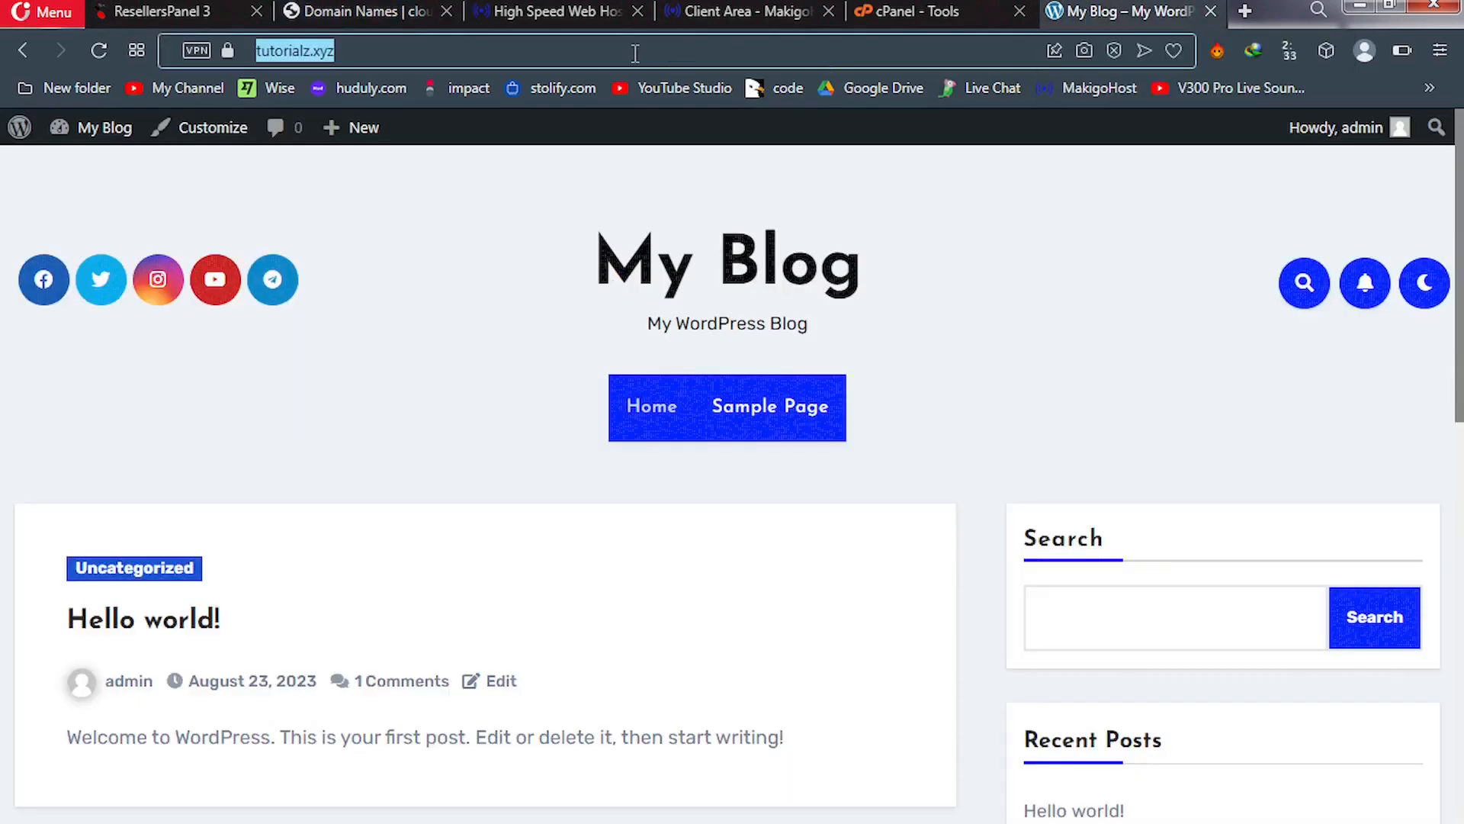
left_click(467, 38)
key("BackSpace")
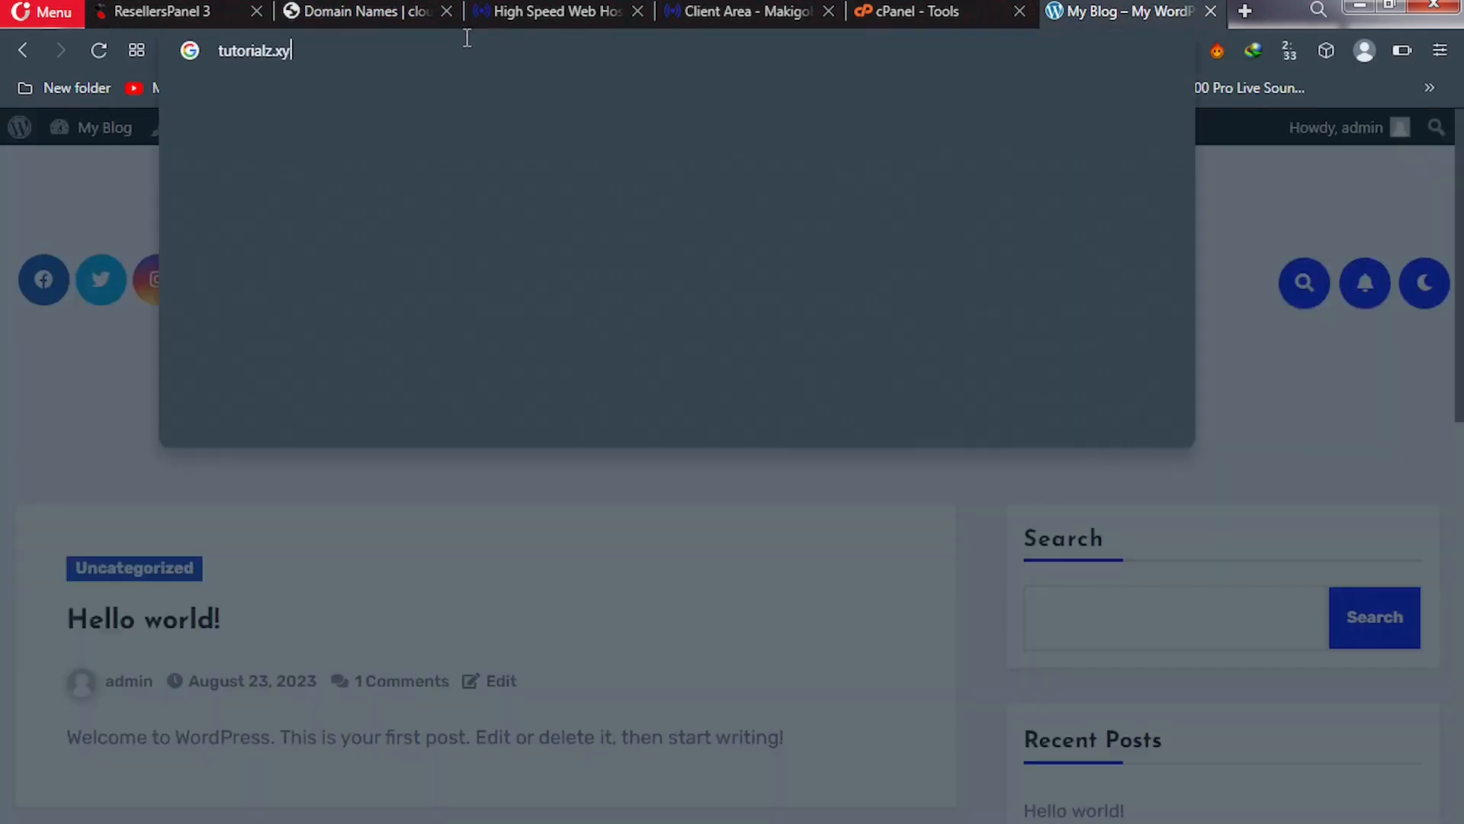
key("BackSpace")
key("BackSpace")
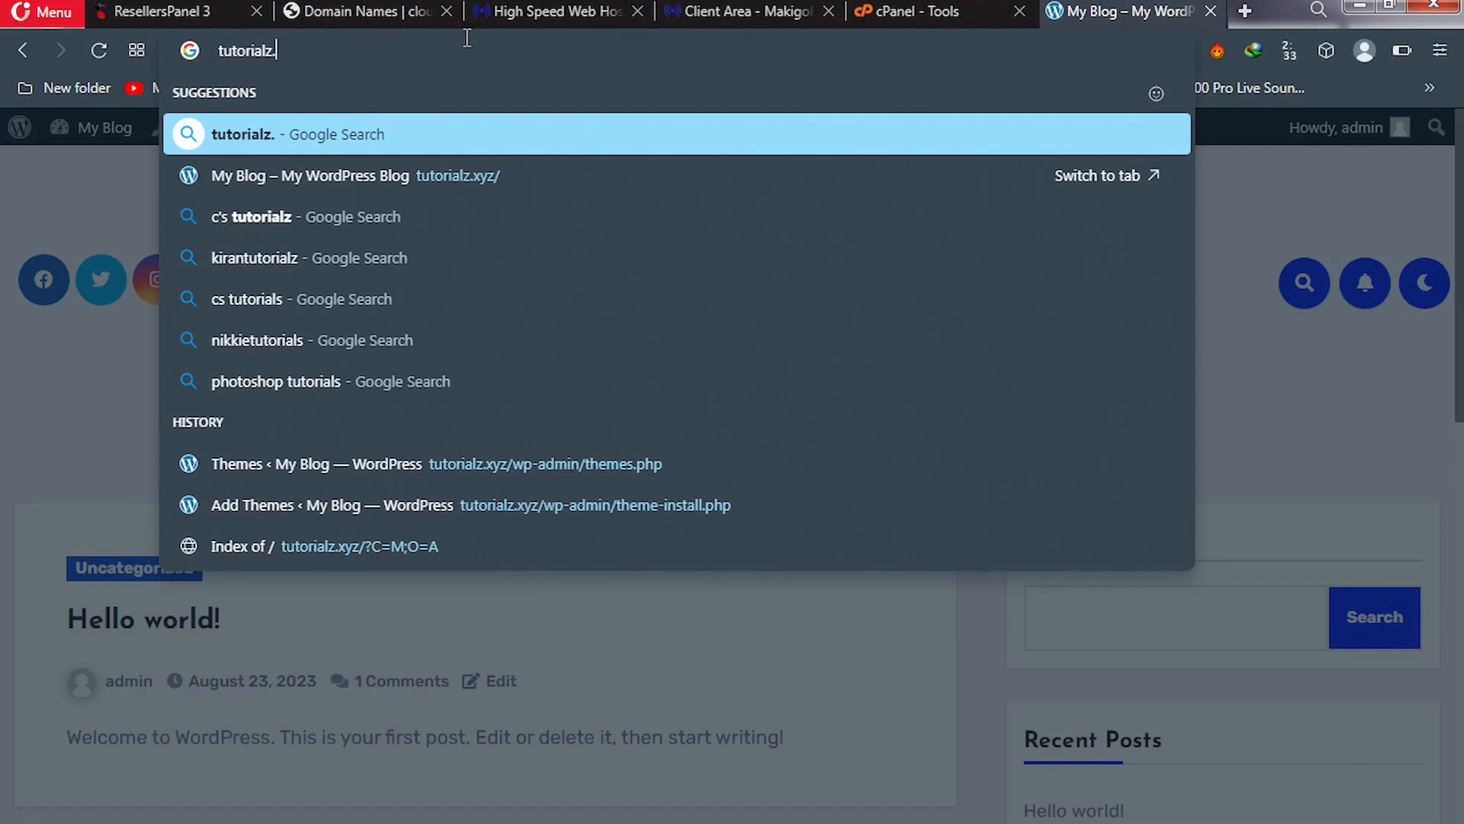
key("BackSpace")
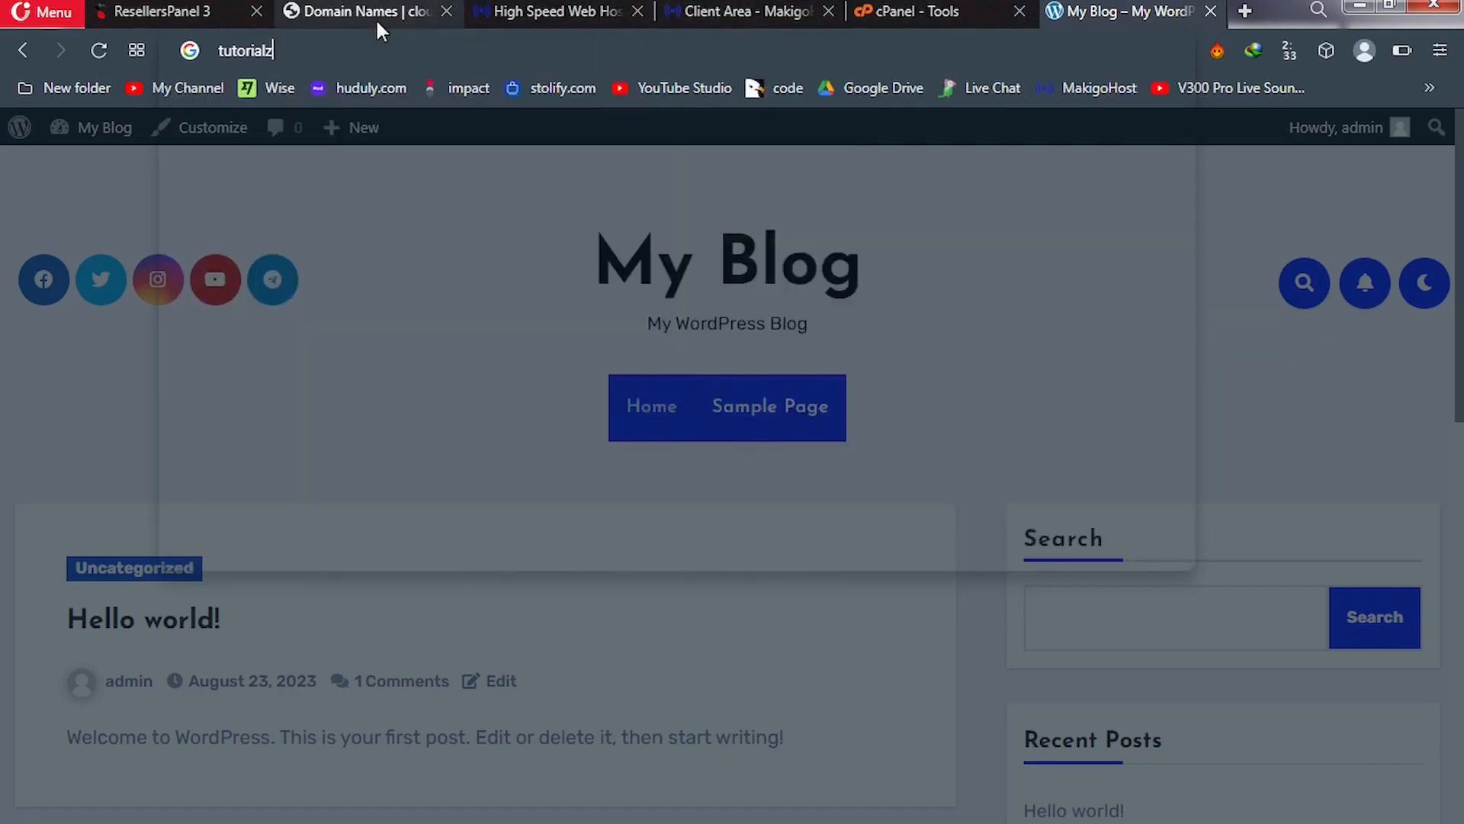
Search the SoloHost domain page for 'tutorialz' with the .xyz extension
left_click(375, 17)
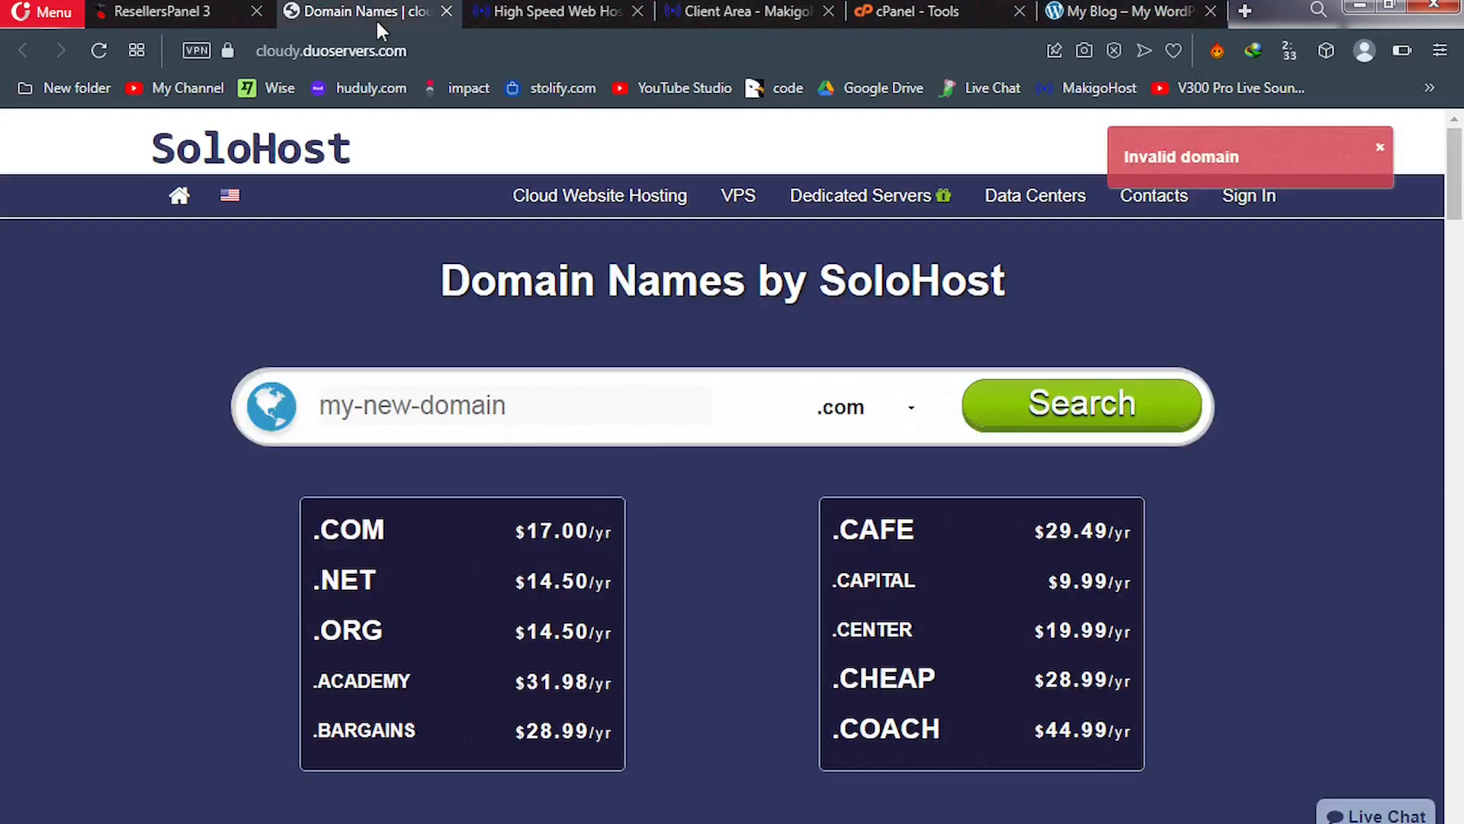
left_click(404, 391)
type("t")
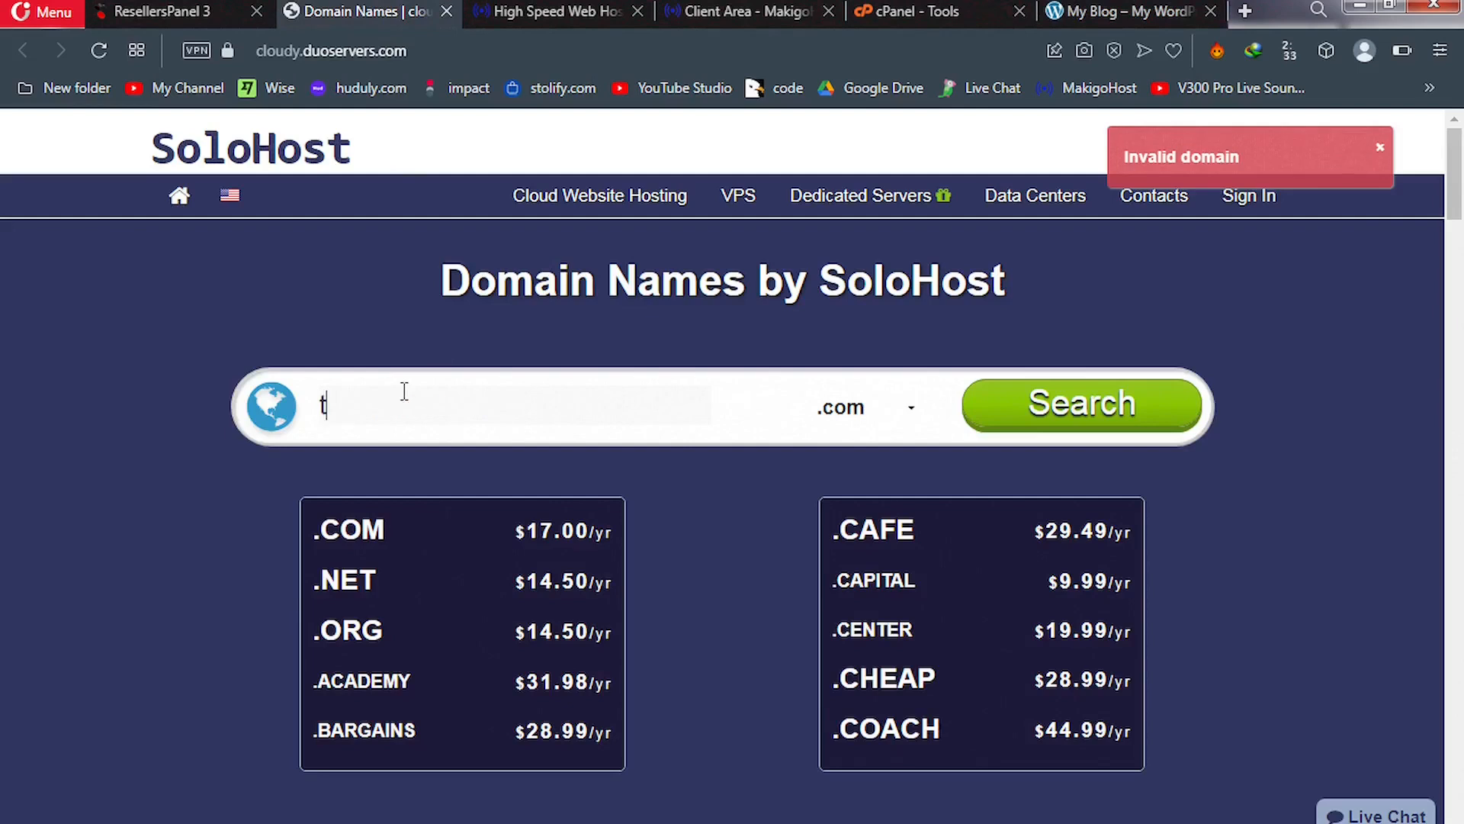
type("utorial")
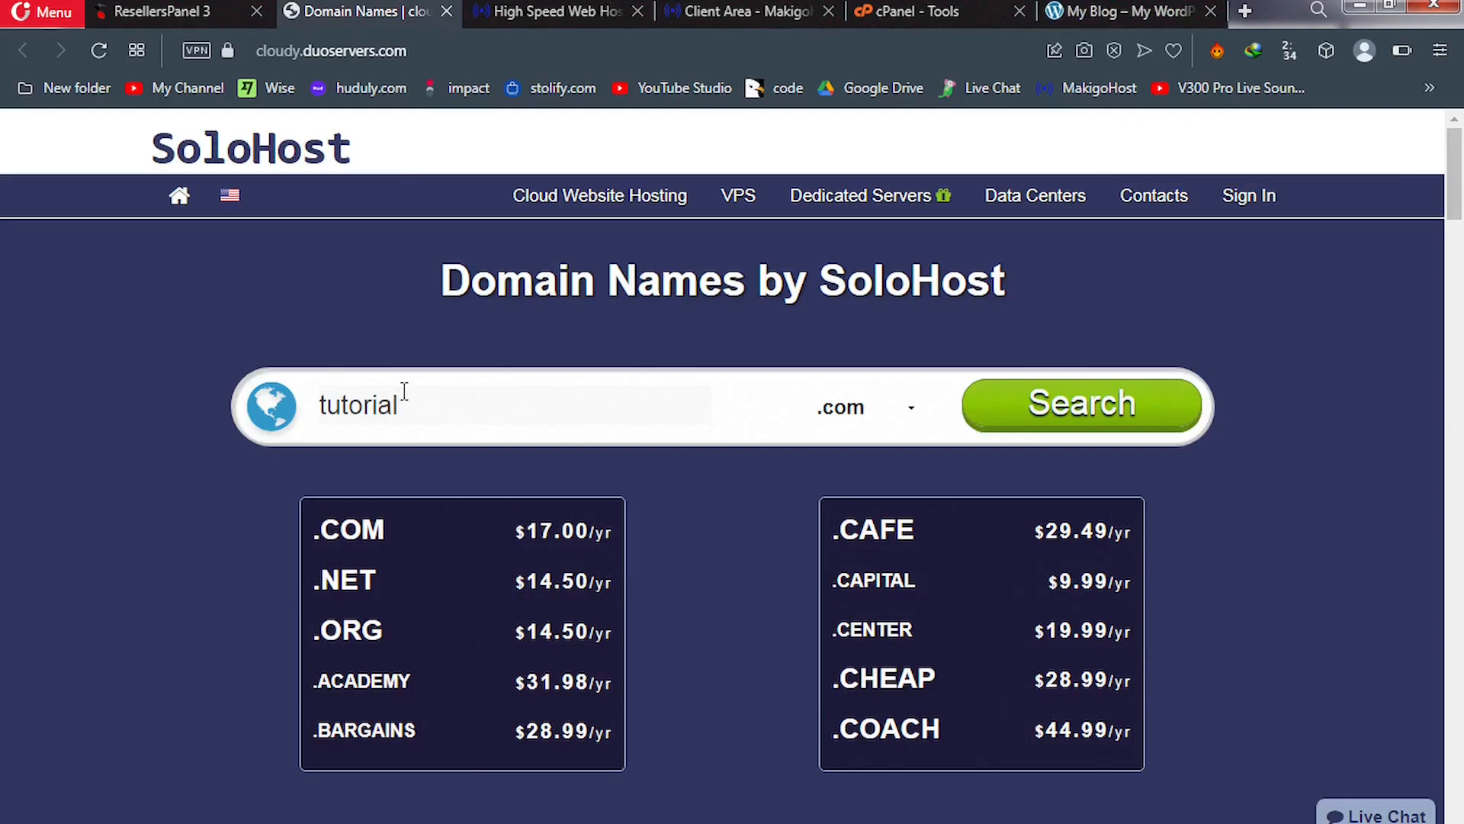
type("z")
left_click(905, 415)
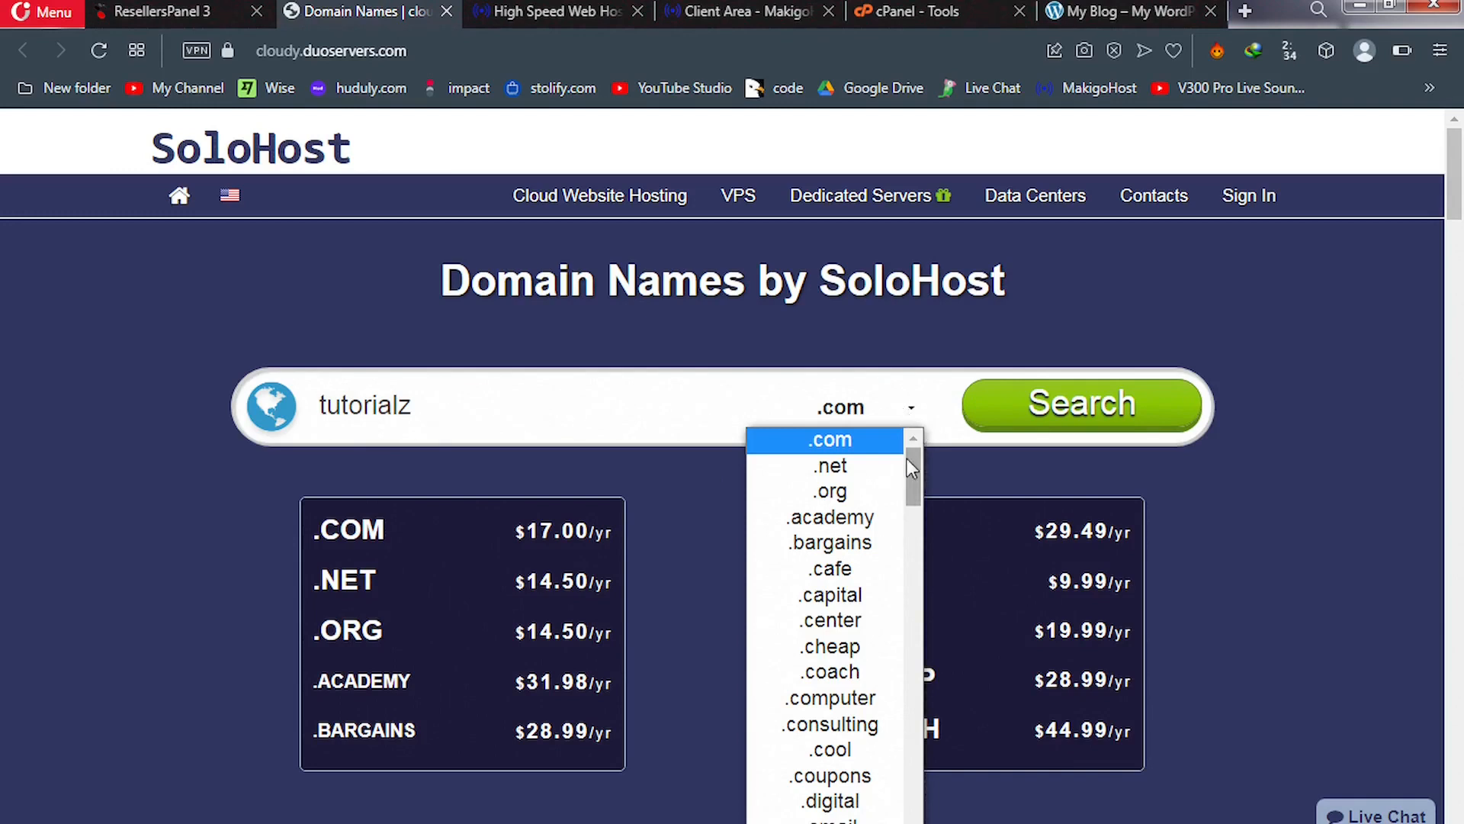
left_click_drag(910, 477, 908, 683)
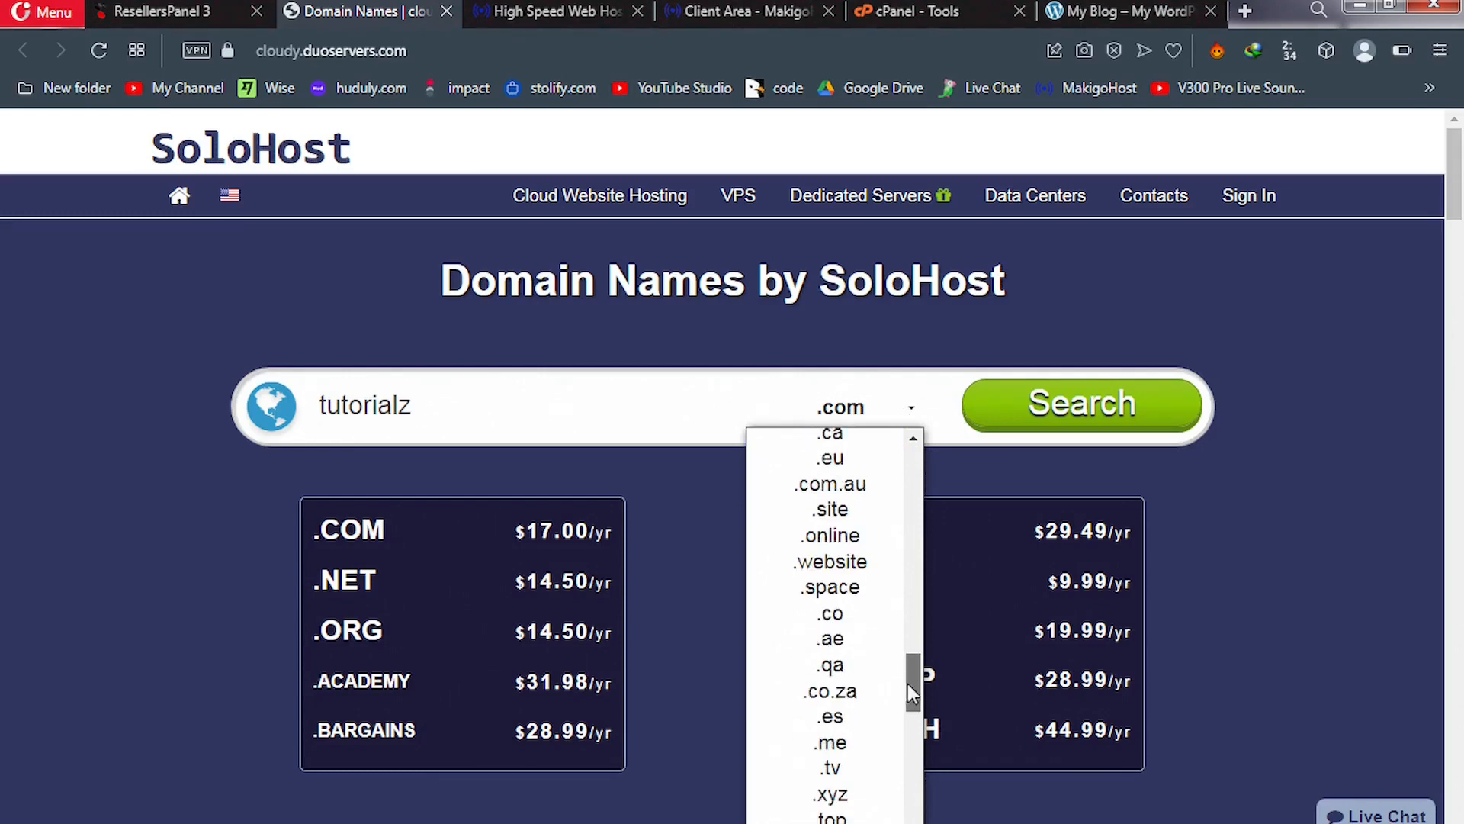
left_click(830, 796)
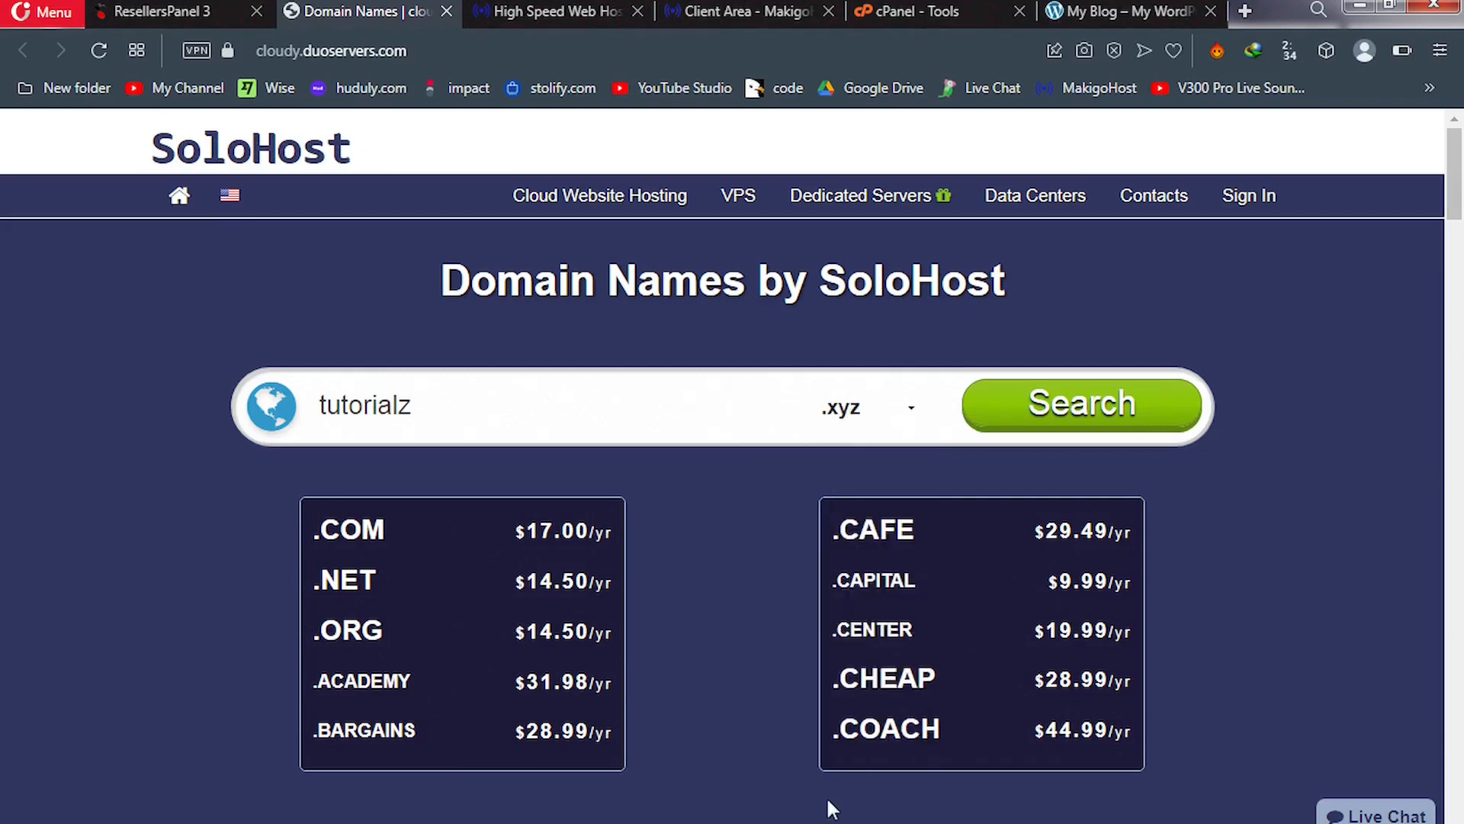
left_click(1068, 418)
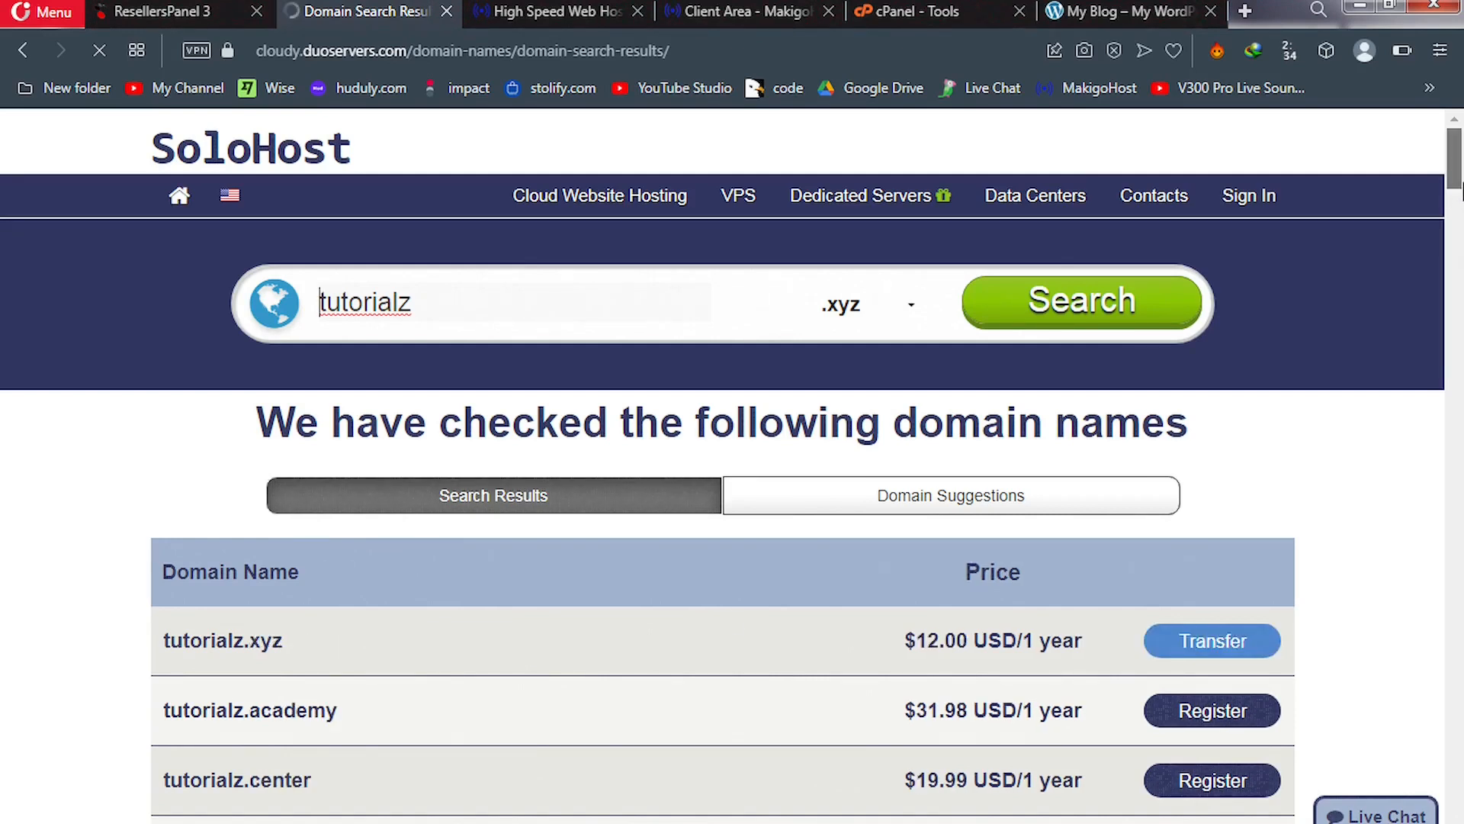
Start a transfer of tutorialz.xyz at $12.00 USD/1 year from the results
scroll(1462, 198, "down", 3)
scroll(1462, 217, "down", 1)
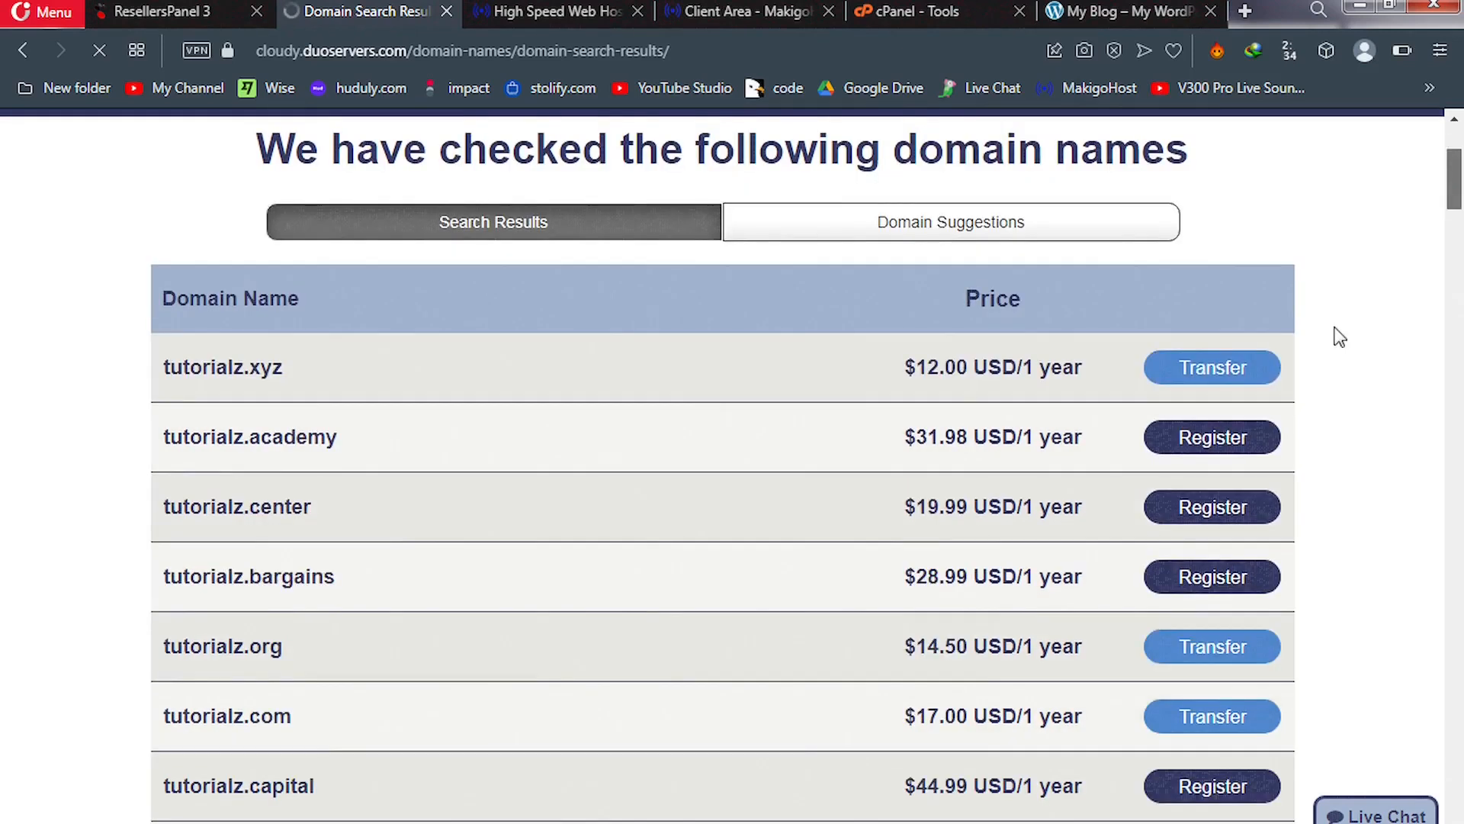
left_click(1195, 357)
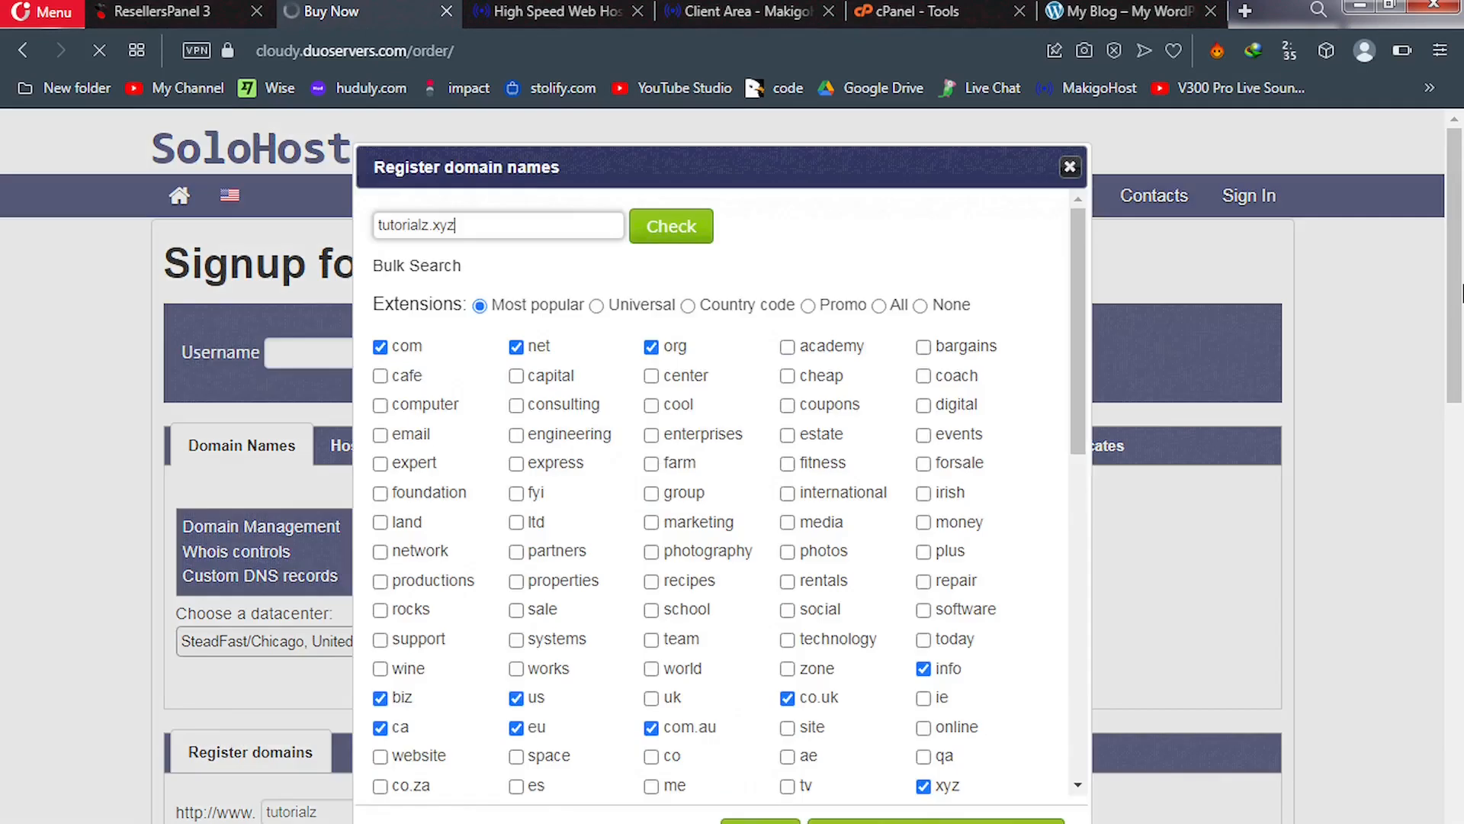
scroll(1460, 352, "down", 1)
scroll(1460, 353, "down", 1)
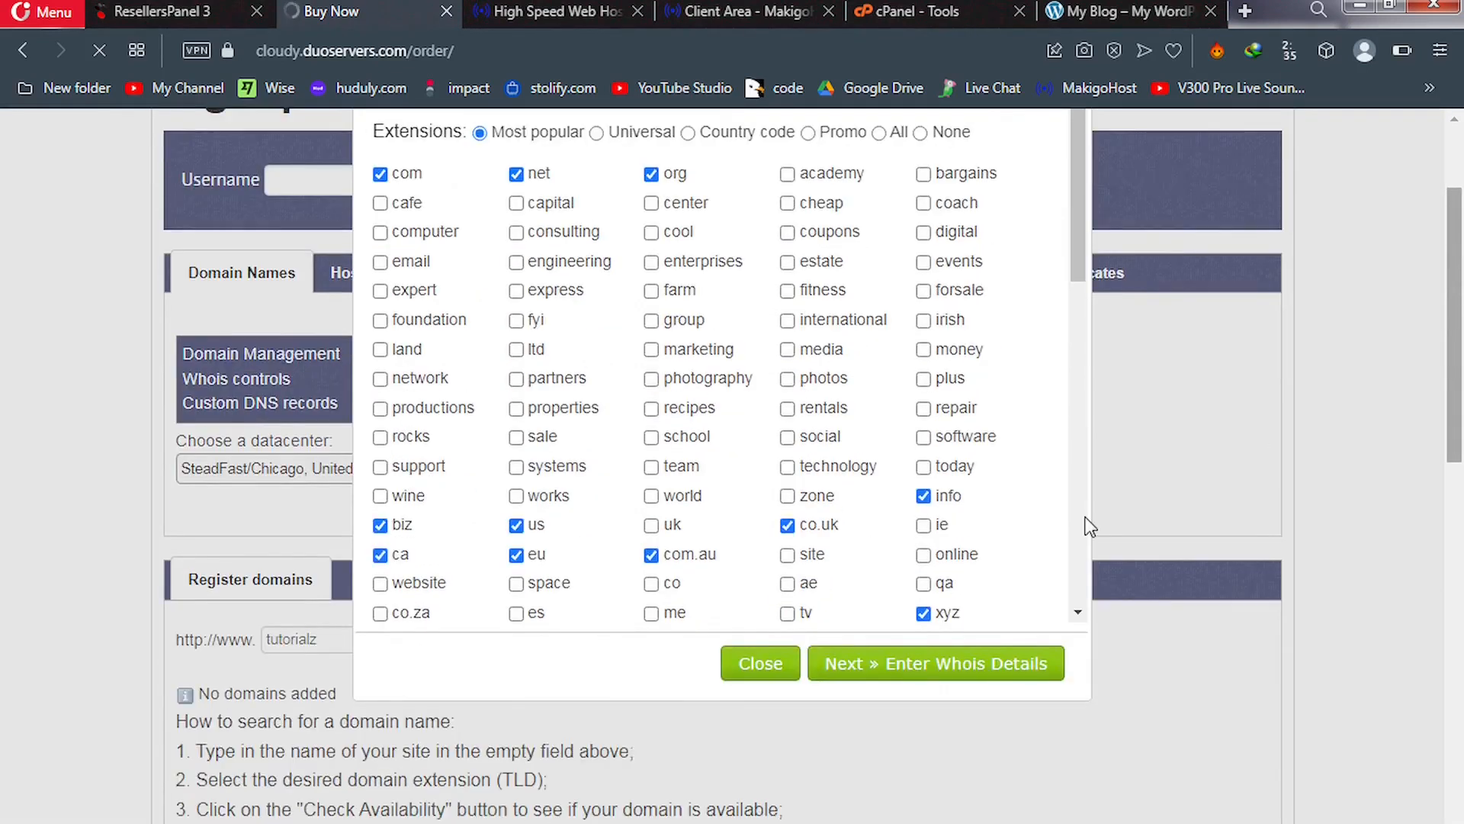
left_click(760, 663)
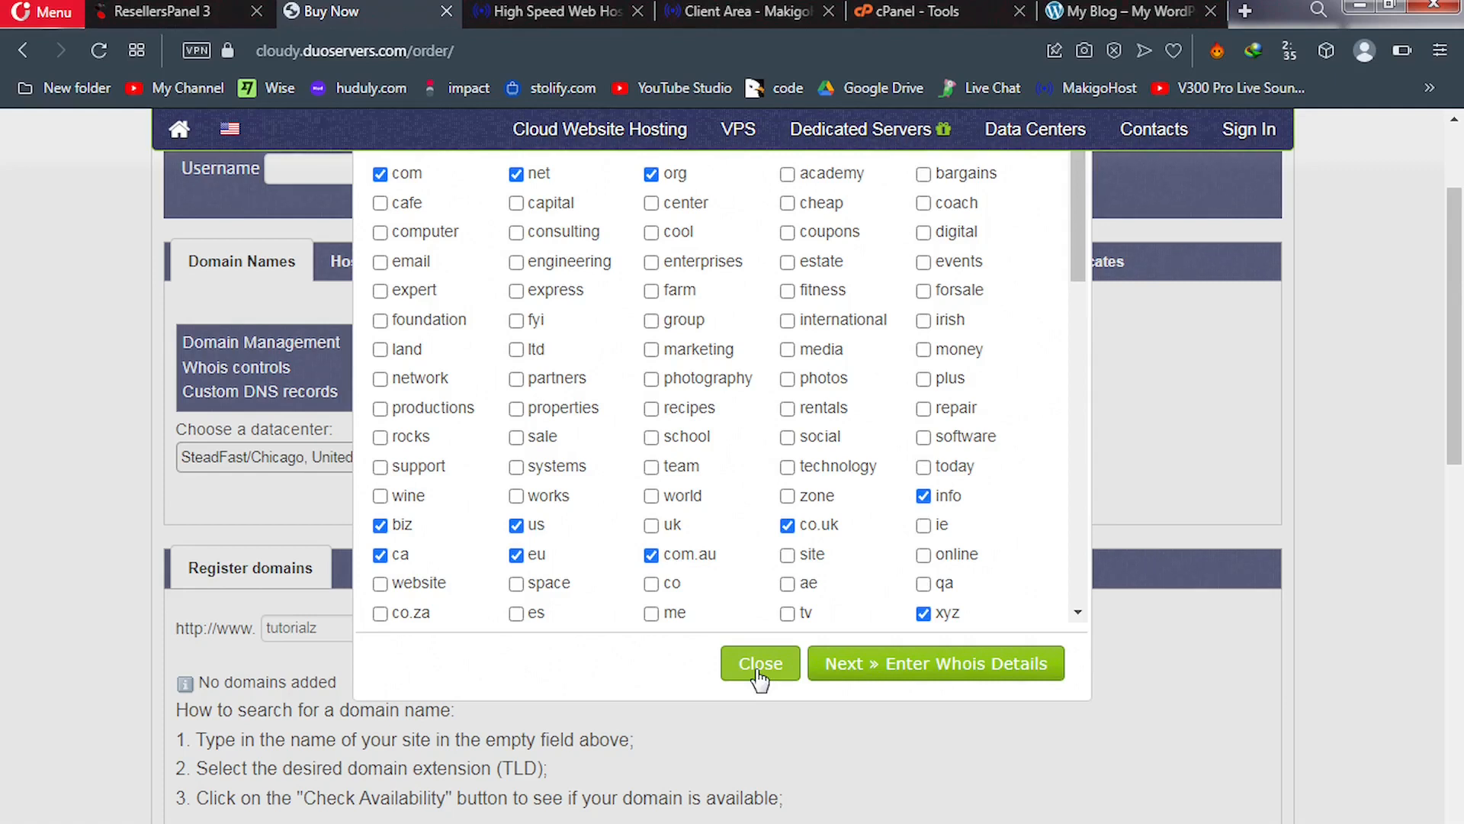
left_click(761, 663)
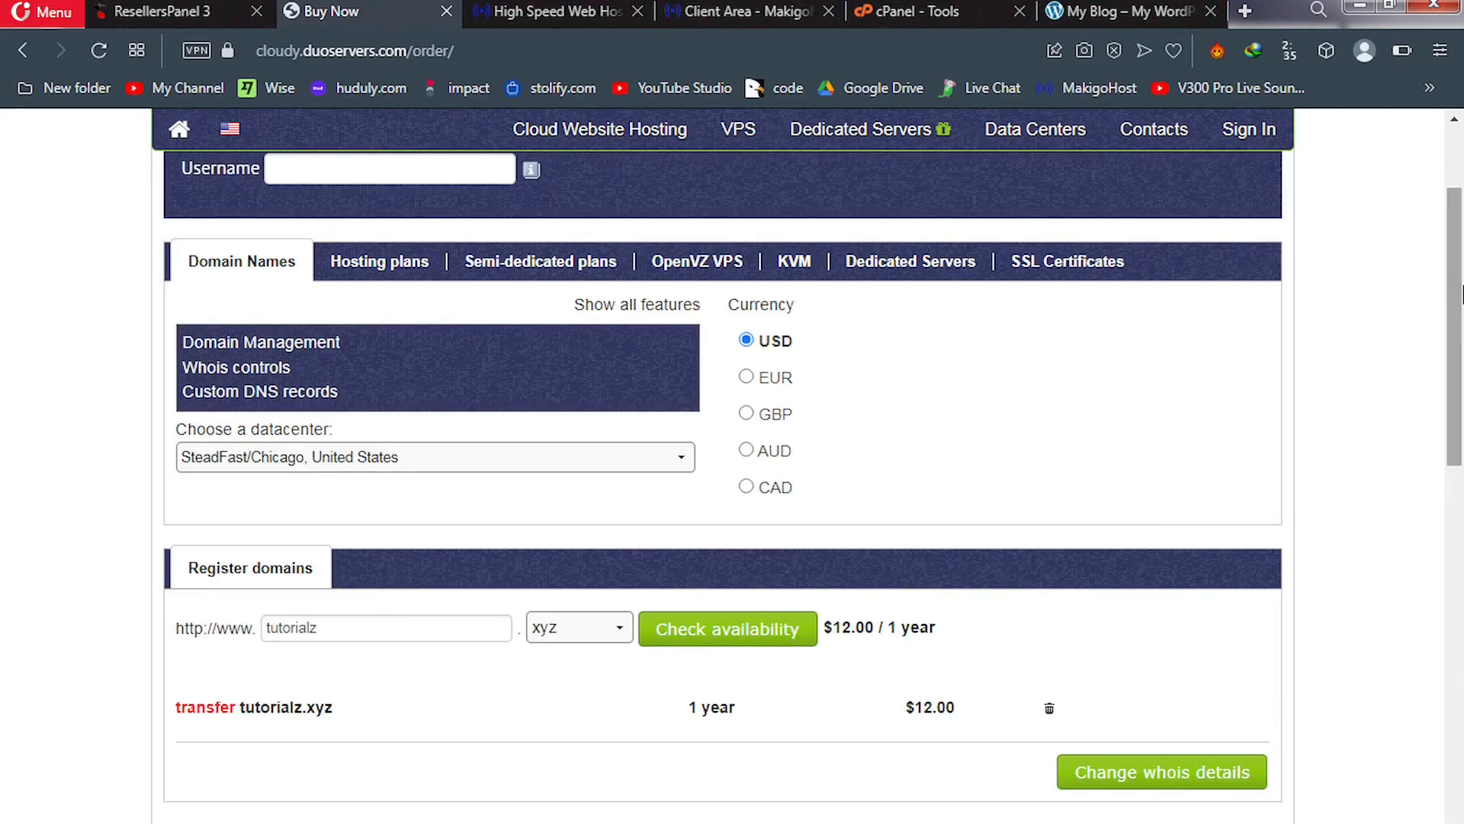
left_click_drag(1461, 253, 1462, 513)
scroll(1462, 513, "down", 3)
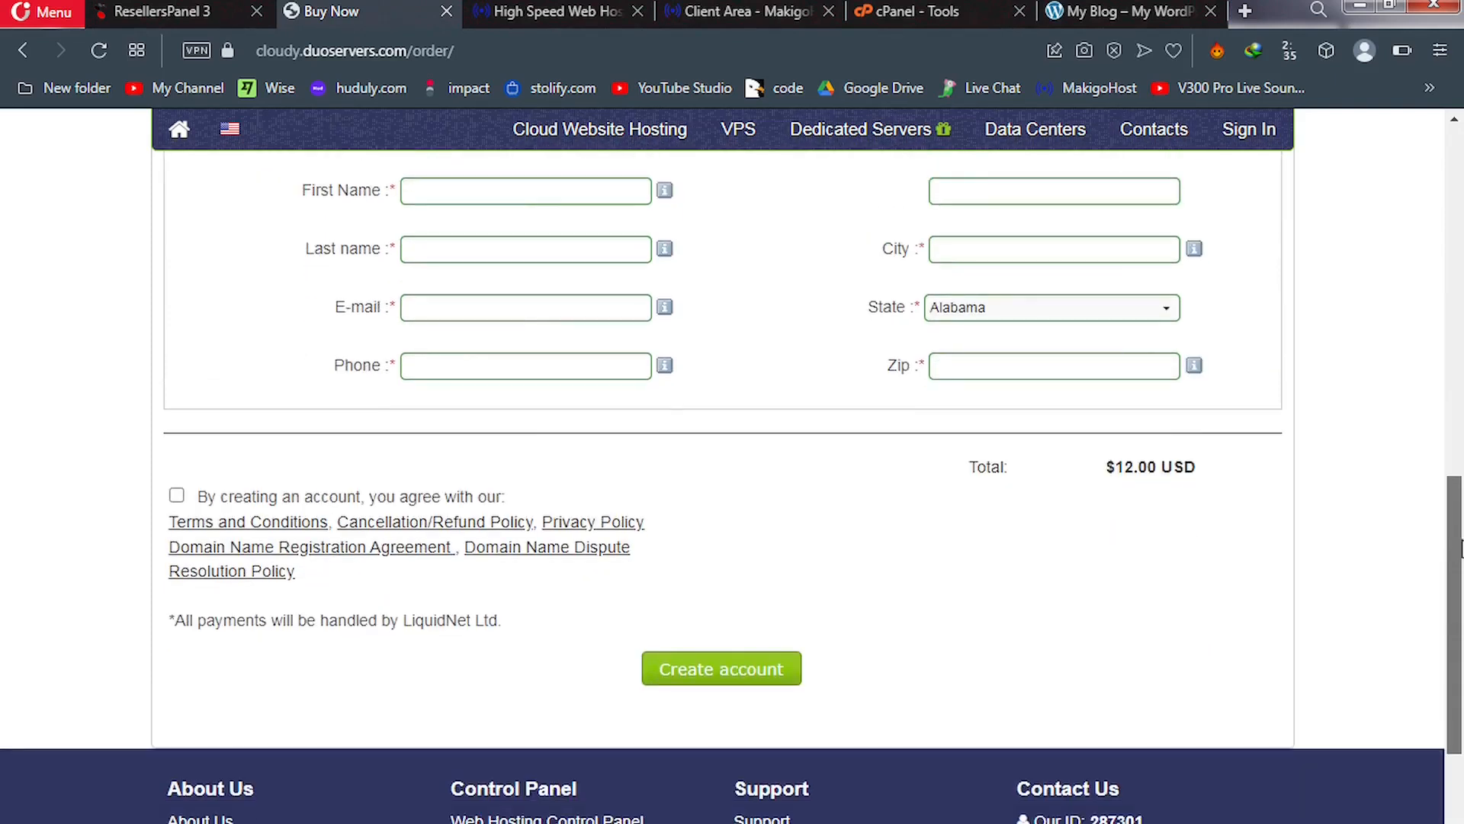
left_click_drag(1462, 458, 1461, 122)
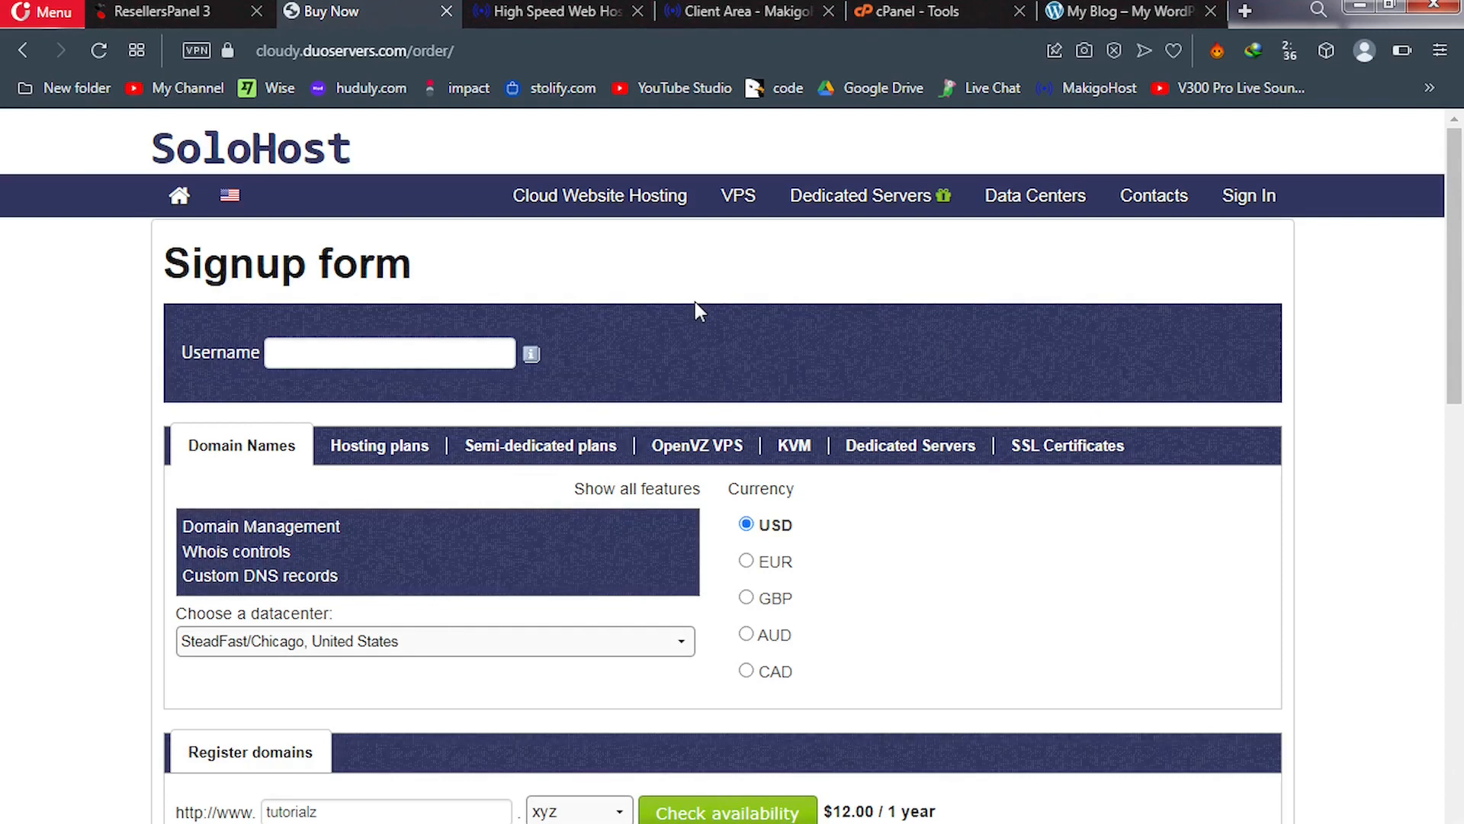
mouse_move(1266, 206)
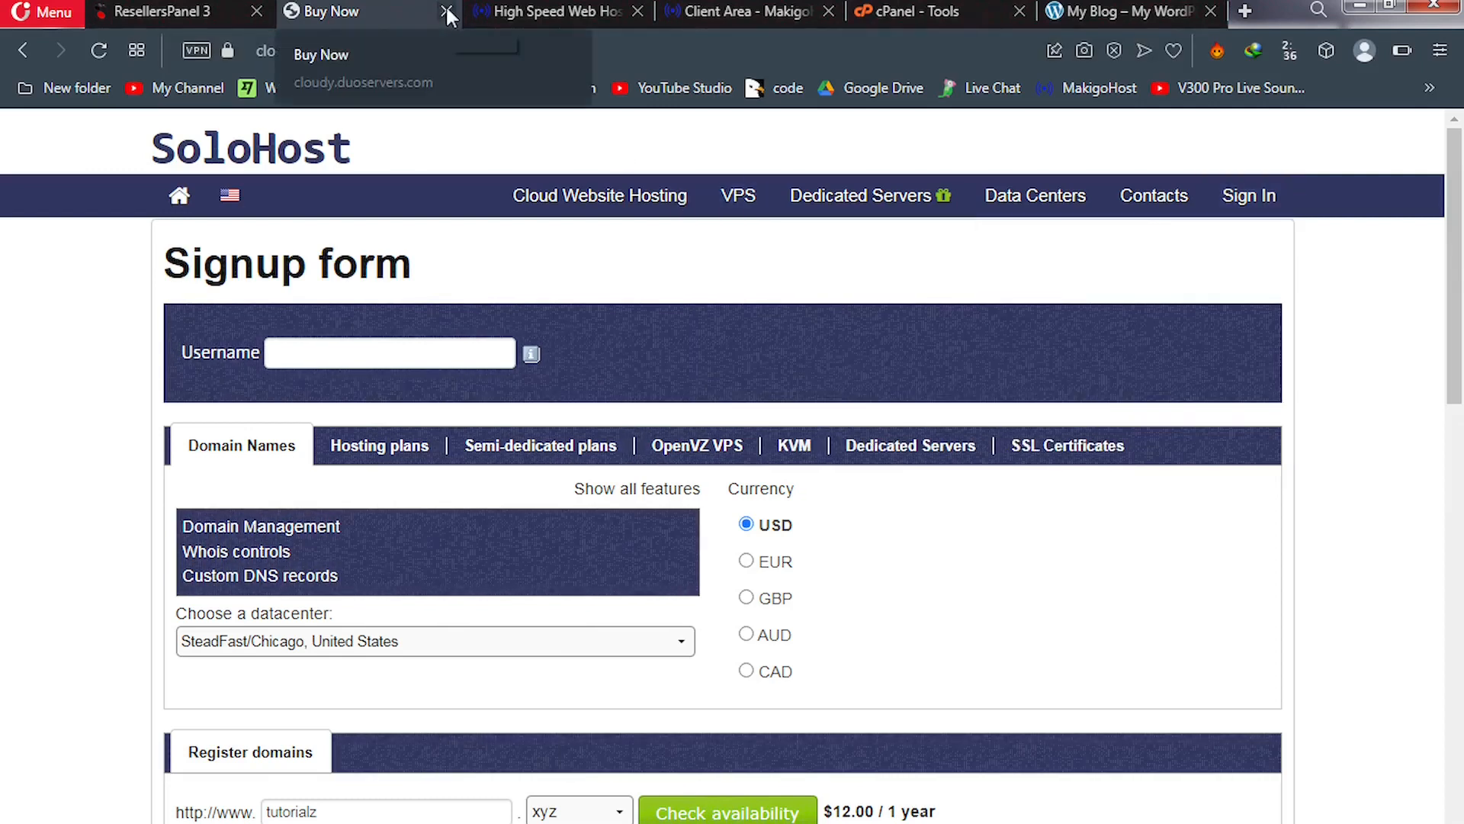
In ResellersPanel, list clients and open the only client's account details
left_click(191, 15)
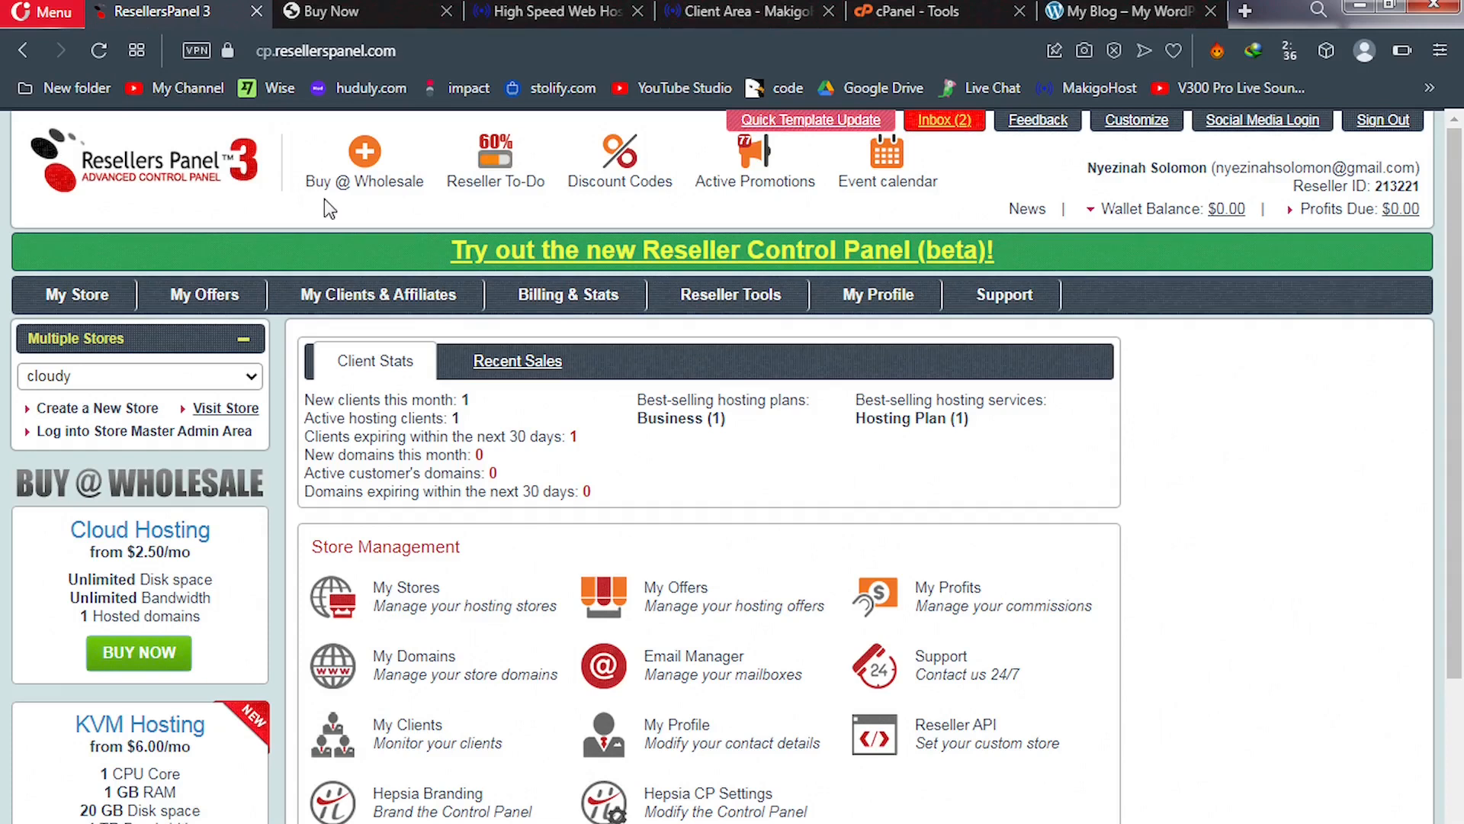
mouse_move(350, 305)
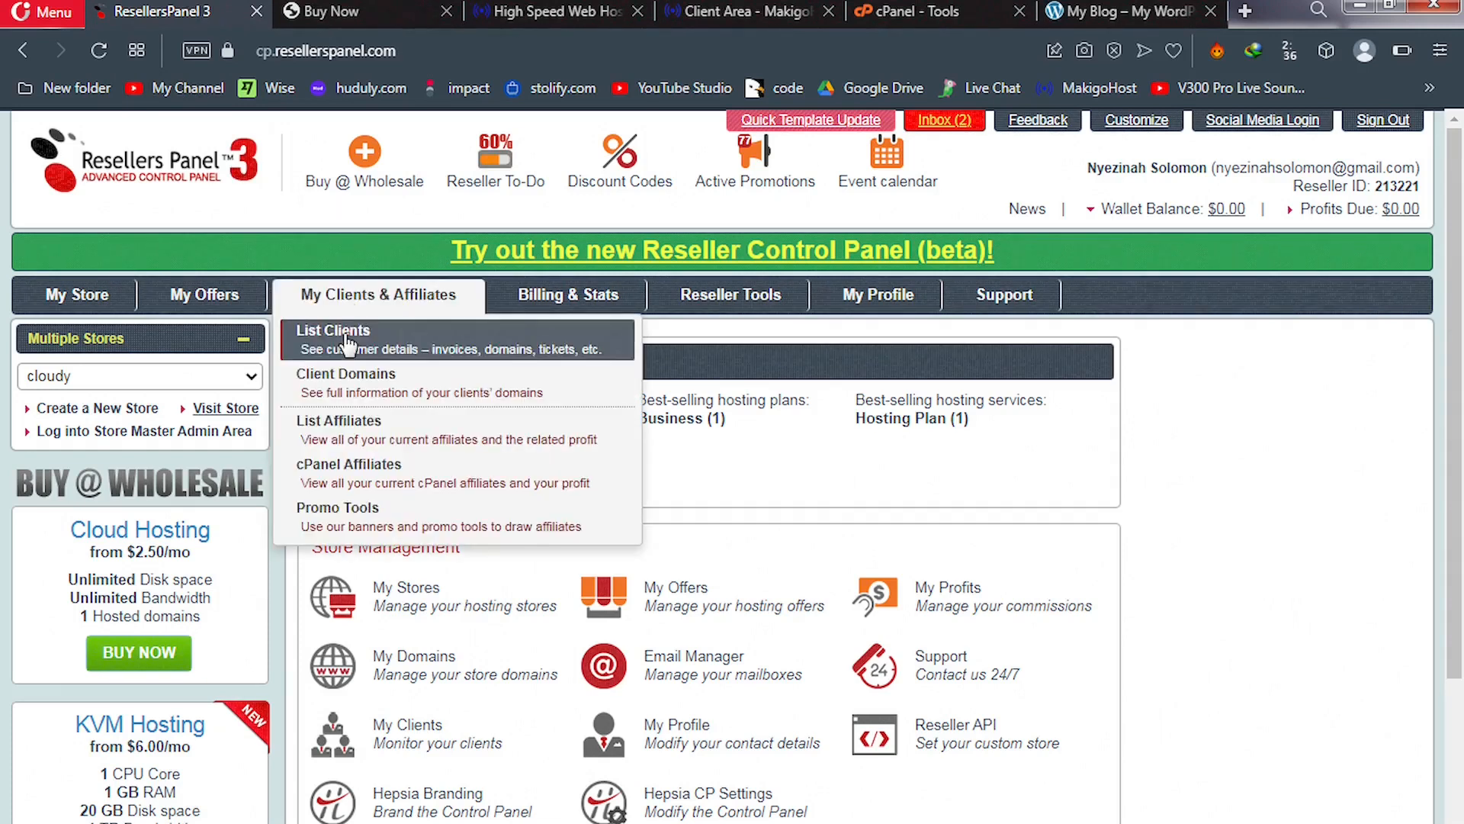
left_click(345, 338)
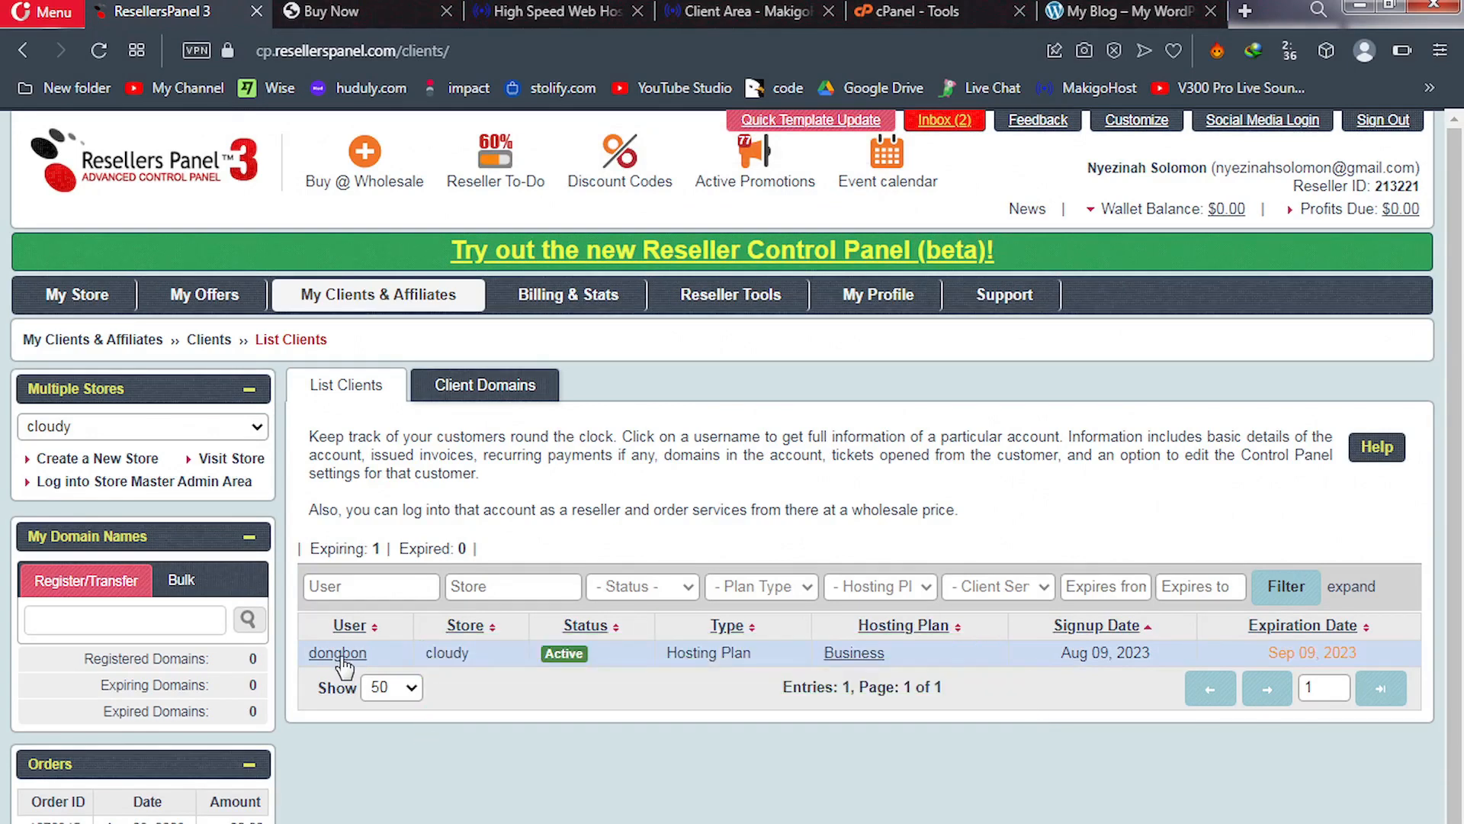
left_click(340, 657)
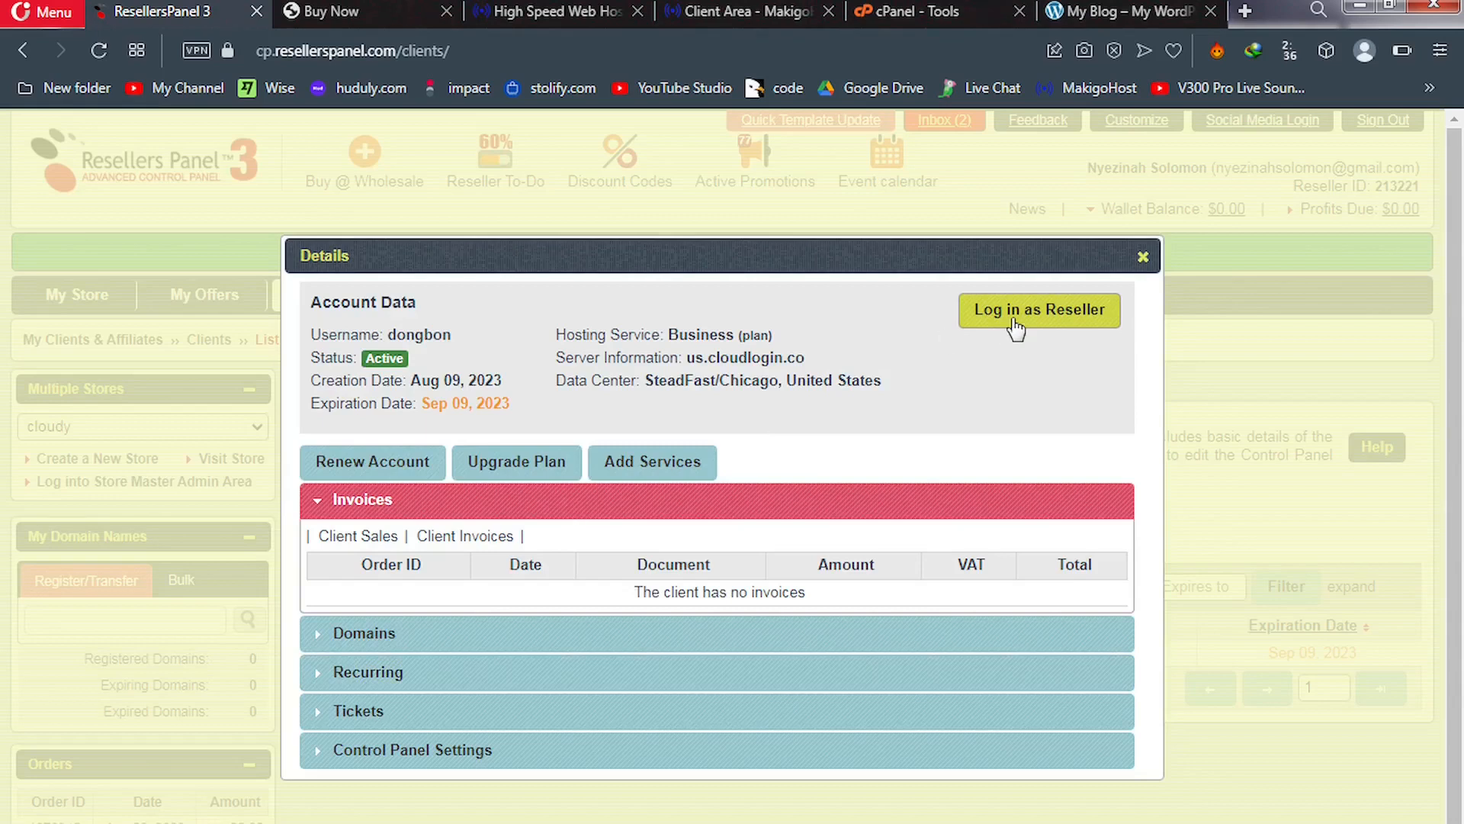
Log in as reseller to the client's cloudy control panel and close the Buy Now tab
left_click(1043, 313)
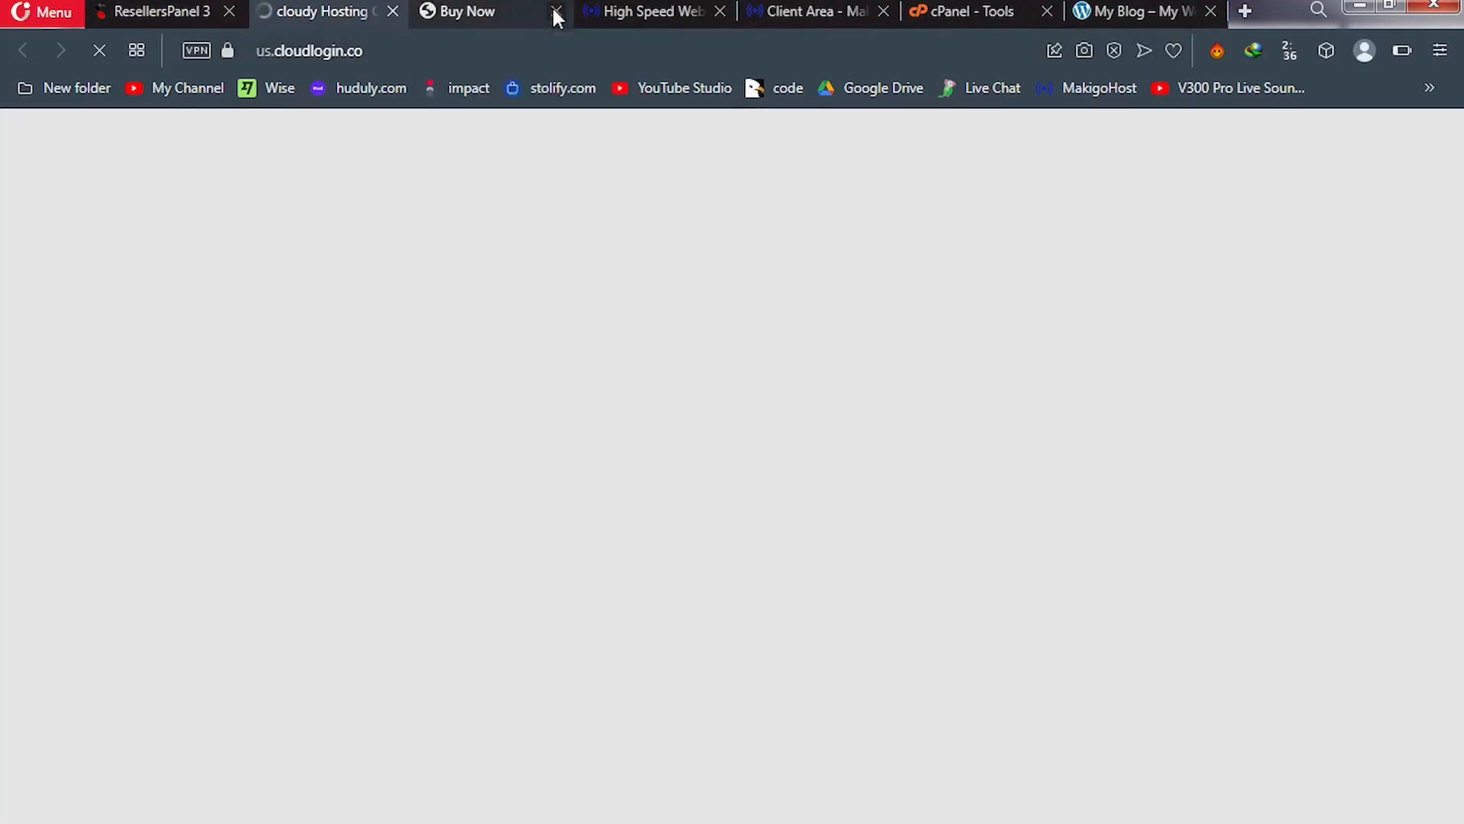
left_click(556, 12)
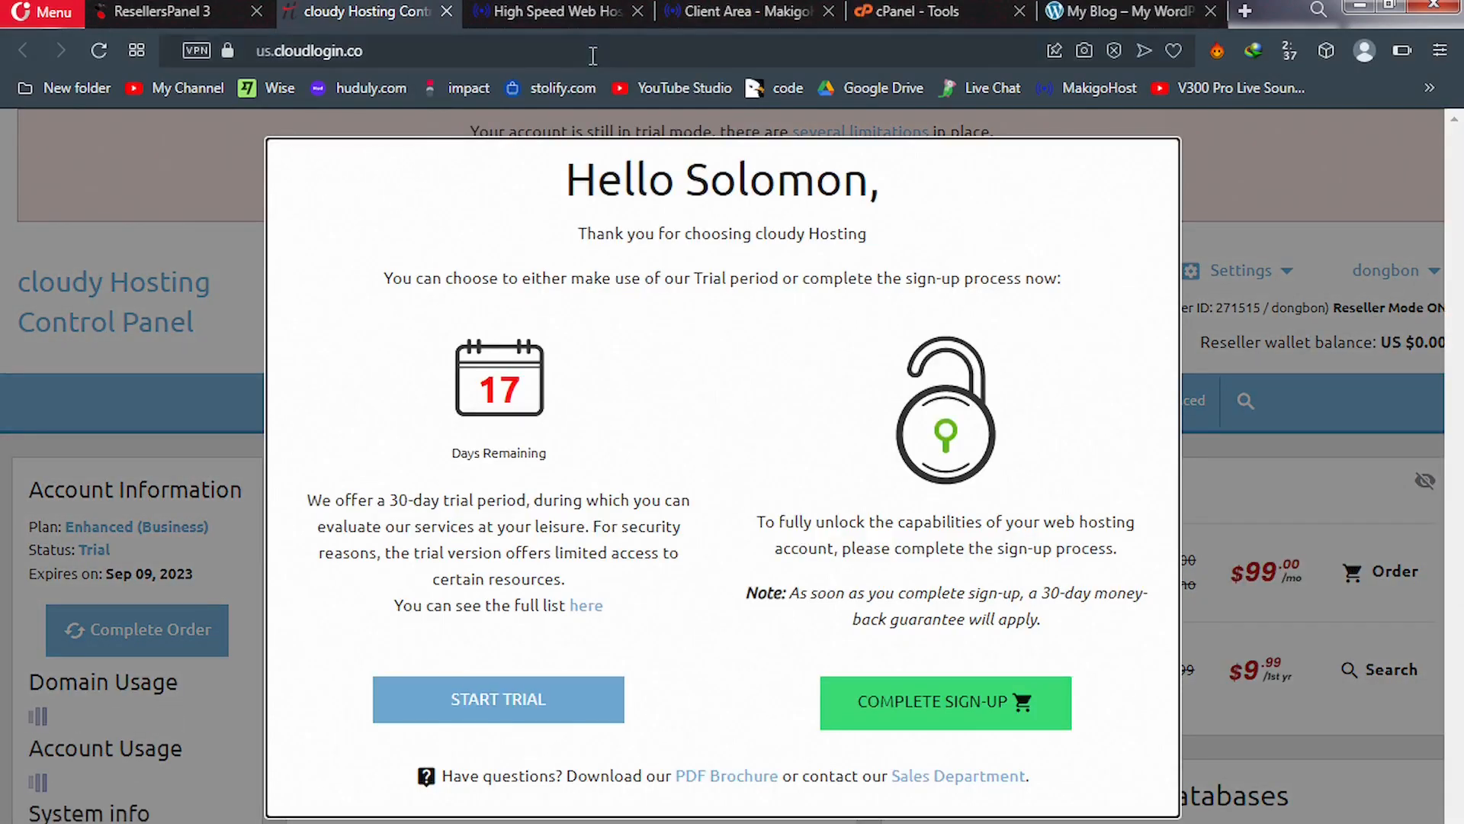
Reload the cloudy control panel to clear the trial welcome popup from the dashboard
left_click(592, 55)
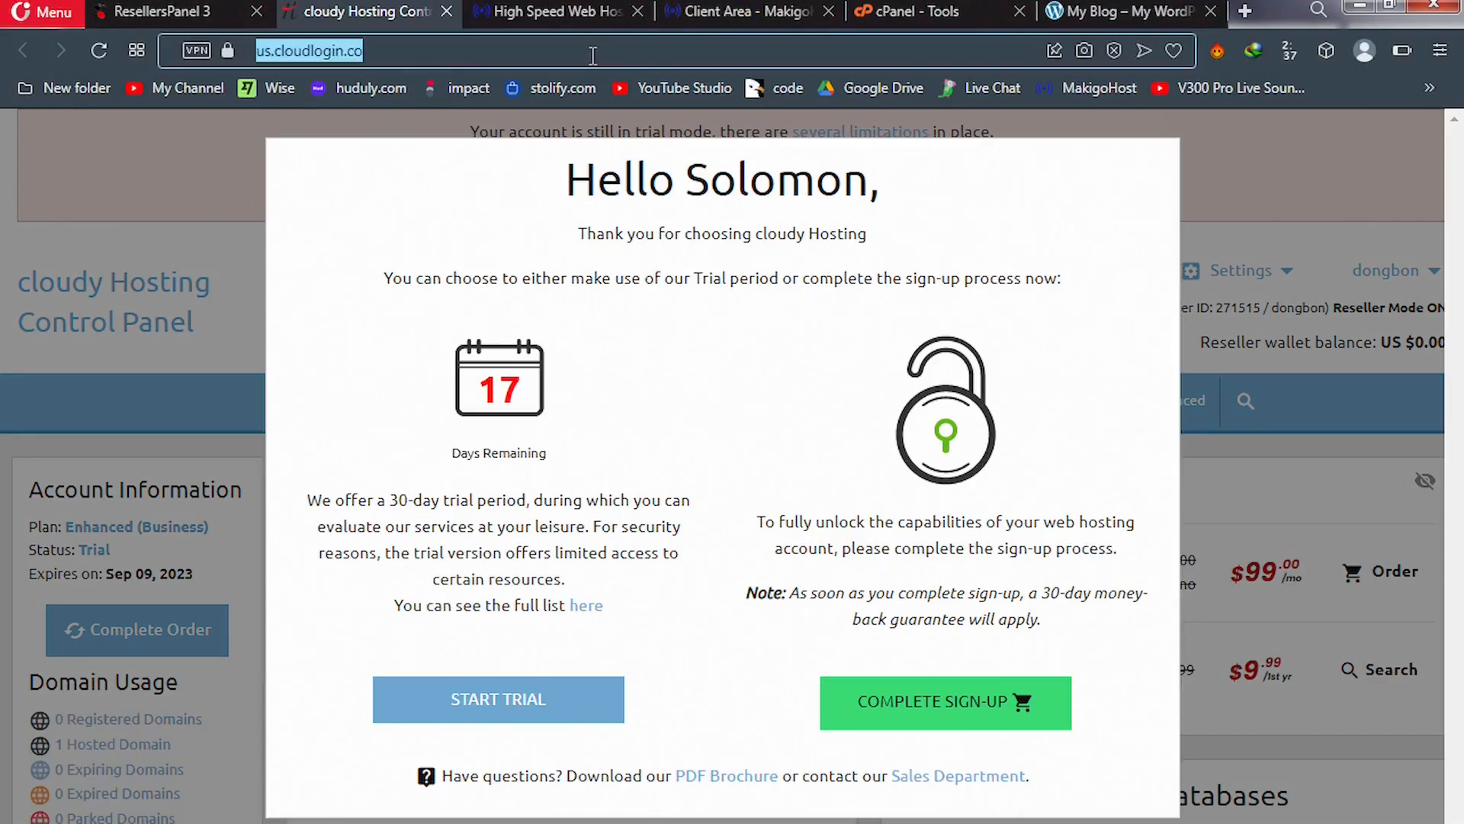
key("Return")
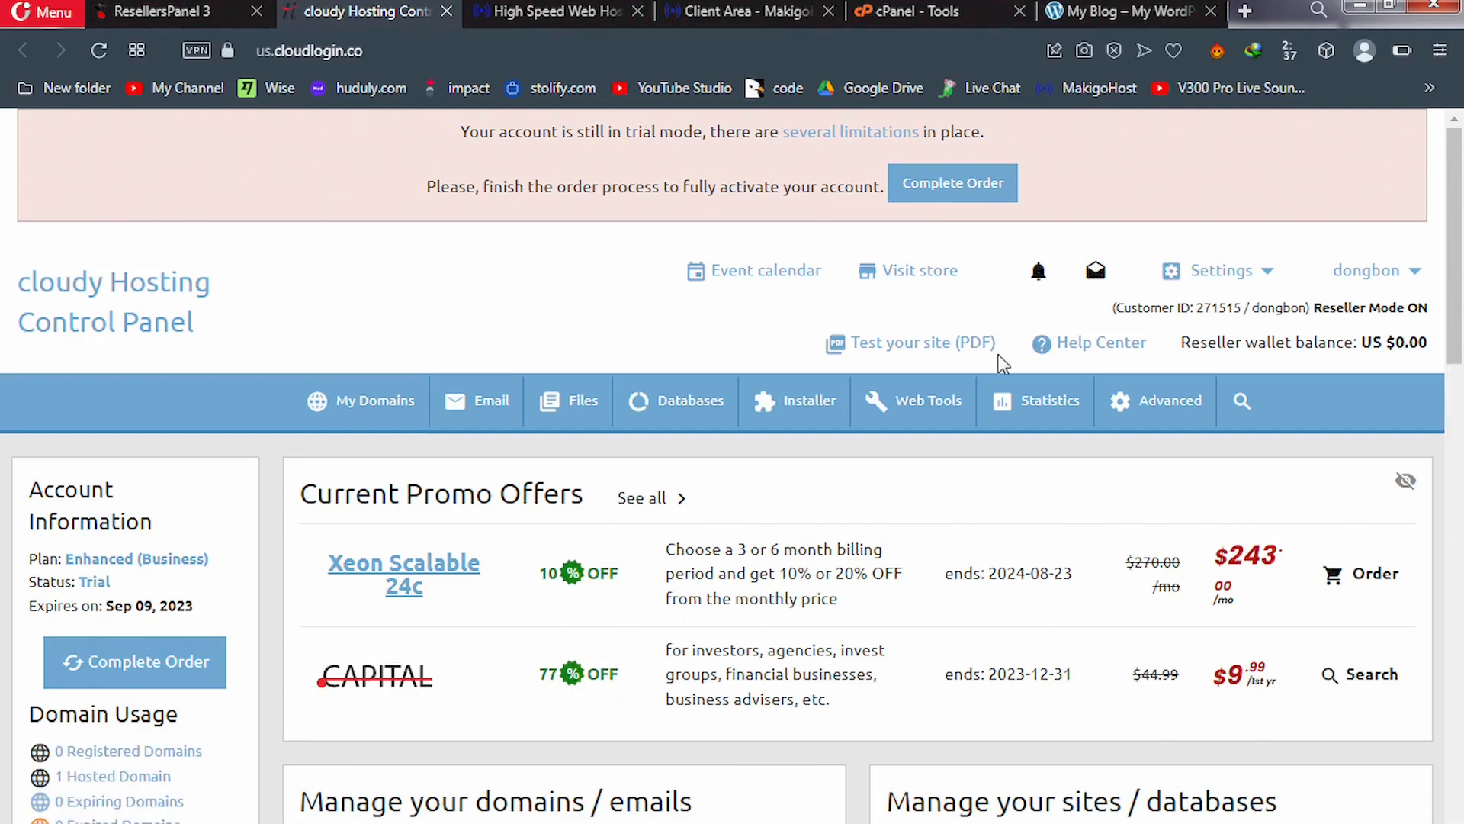
mouse_move(455, 412)
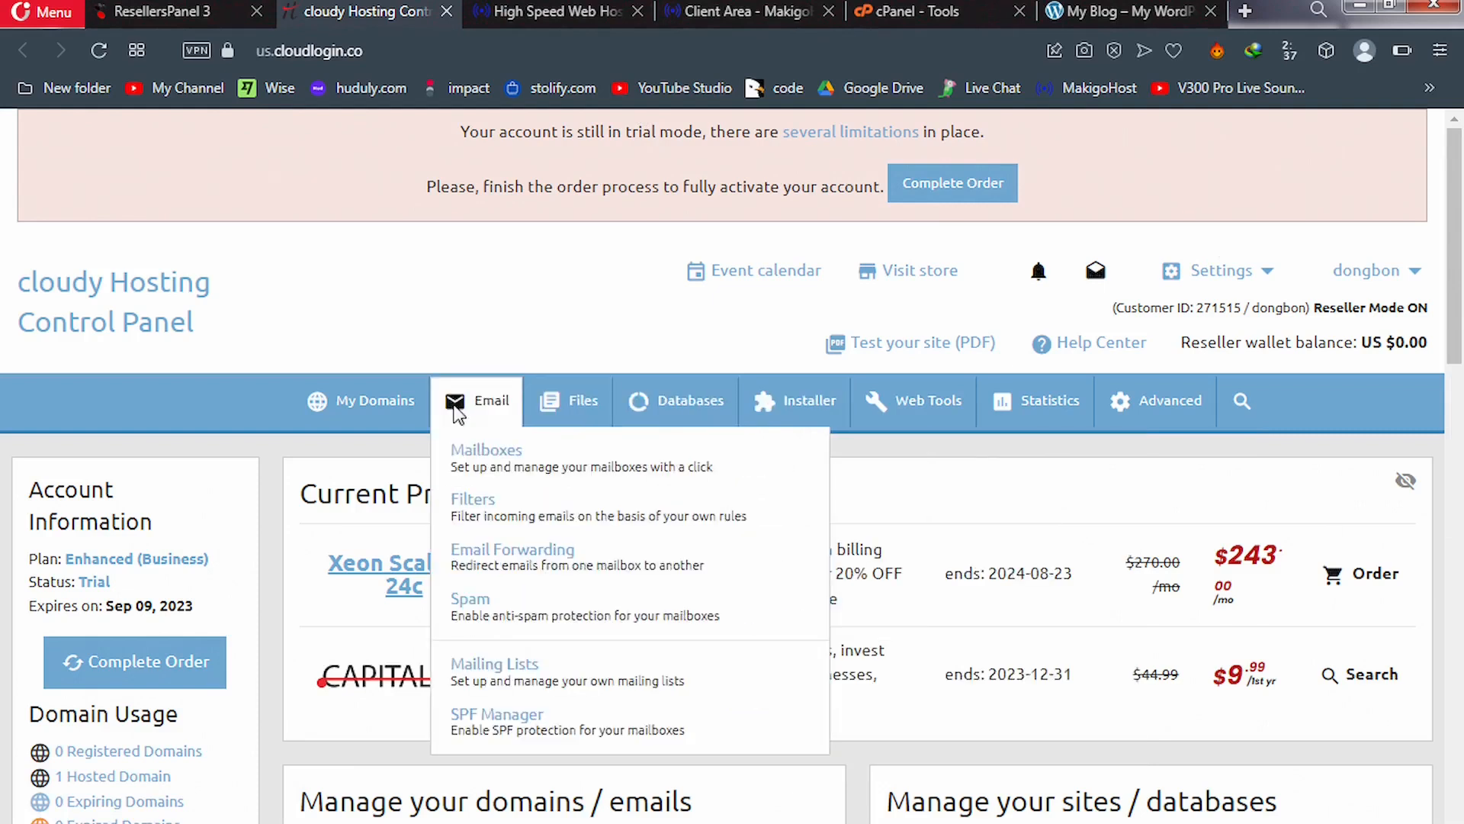
mouse_move(599, 404)
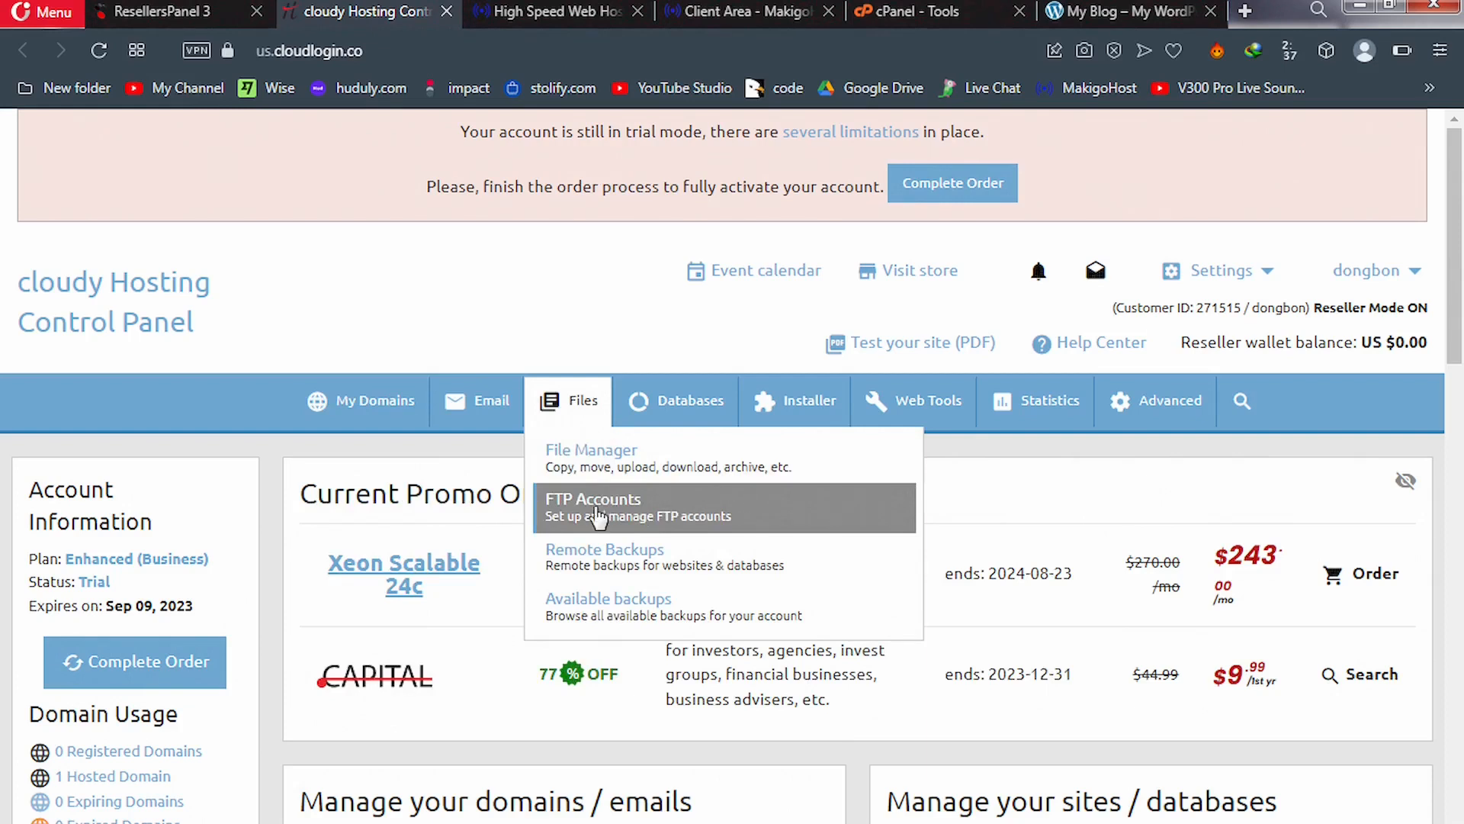
Open Files > FTP Accounts and view the default FTP account at /www/
left_click(597, 516)
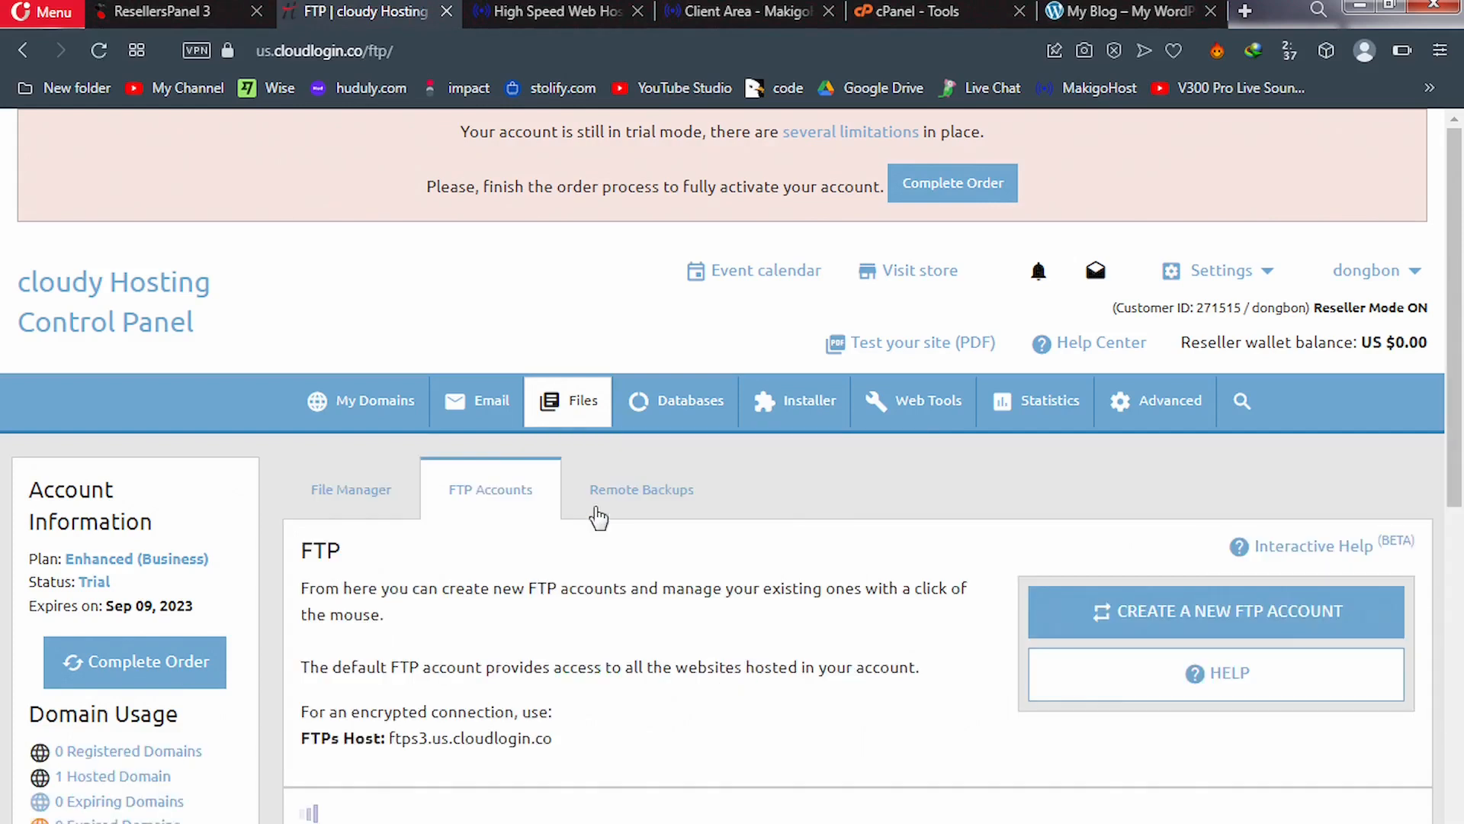
left_click_drag(1460, 283, 1462, 395)
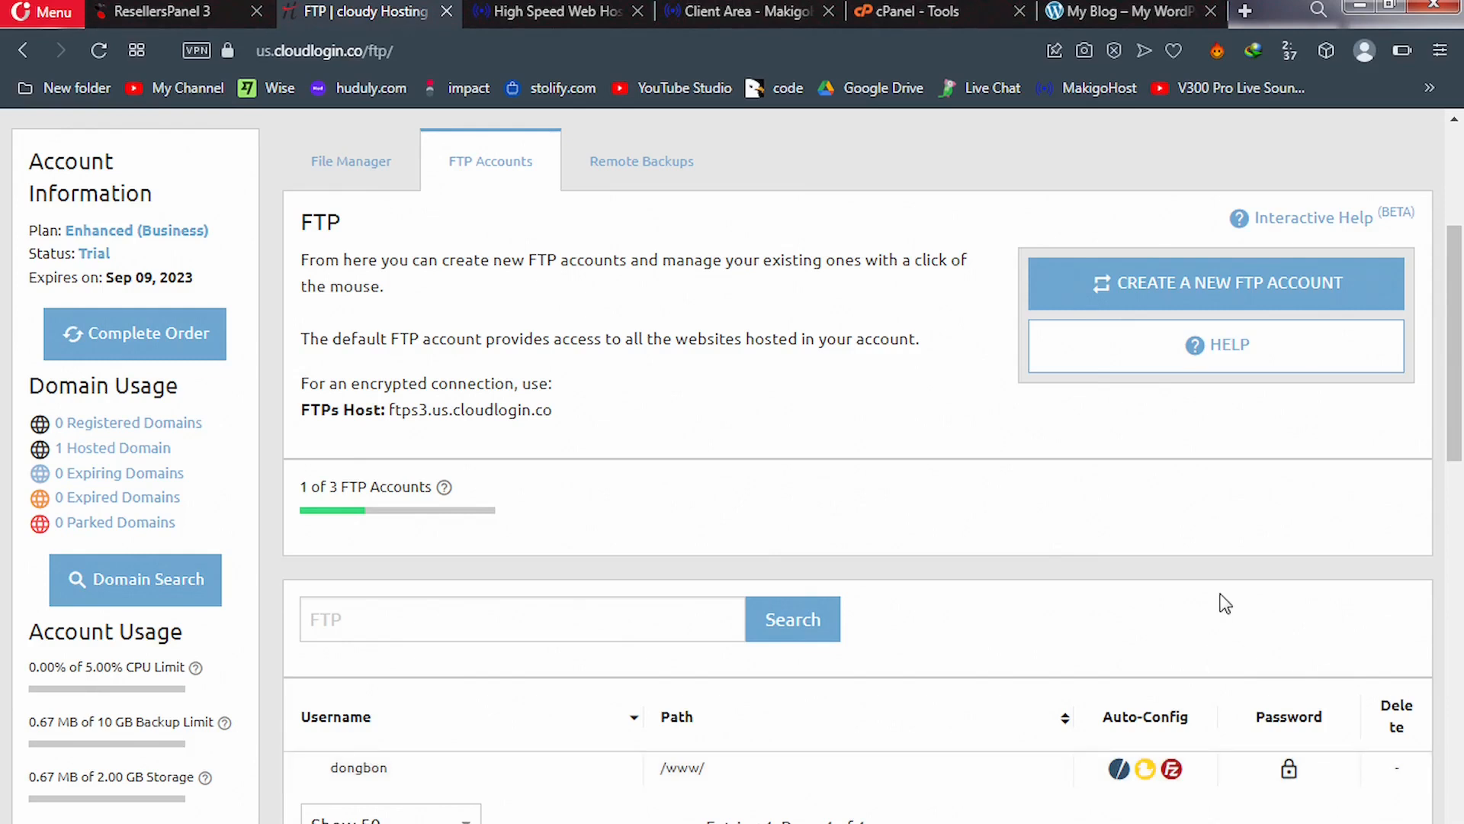
Add a second FTP account for dddddddfg.com with a chosen username and password
left_click(1180, 288)
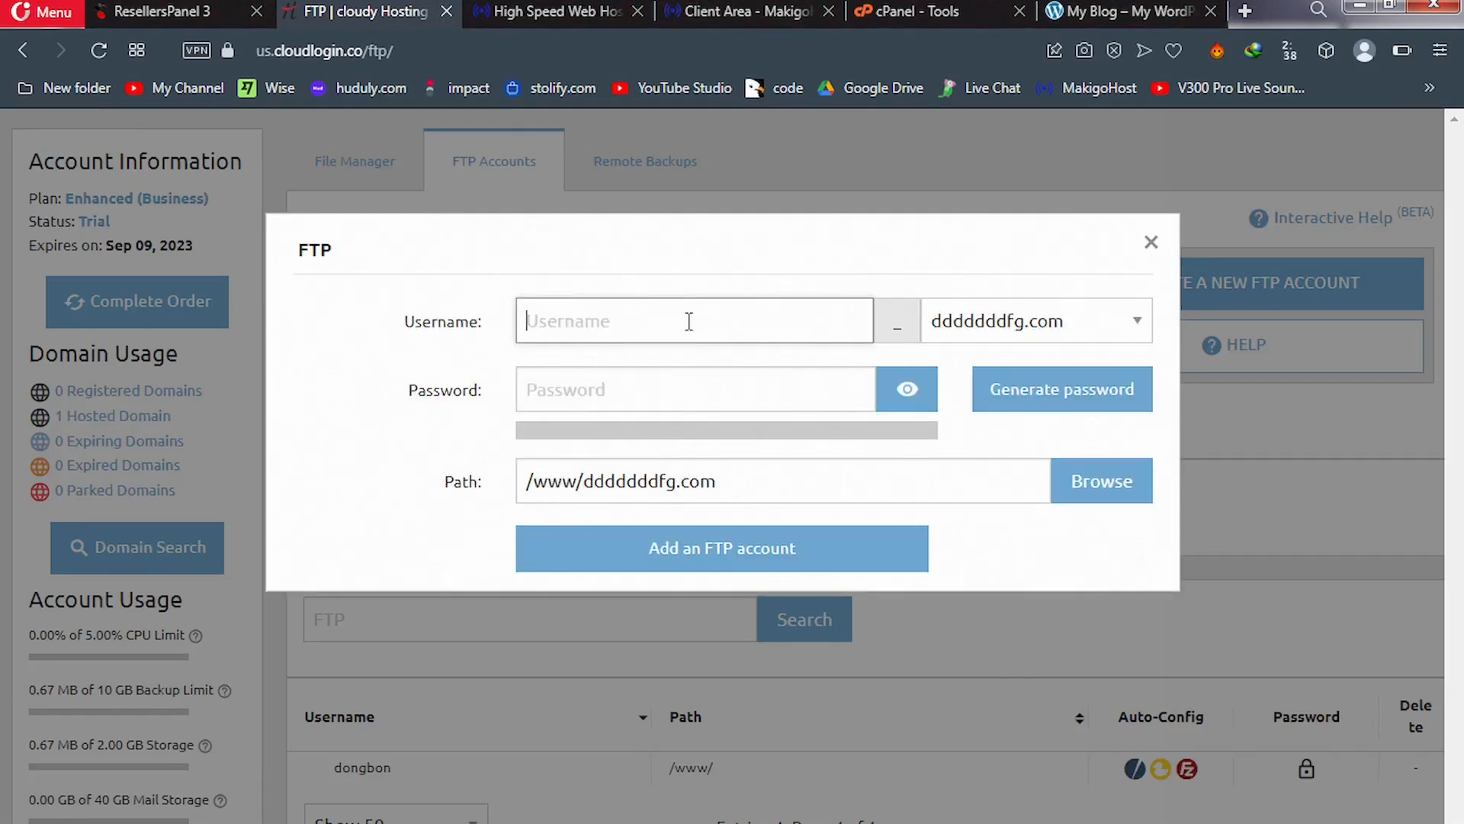
left_click(449, 326)
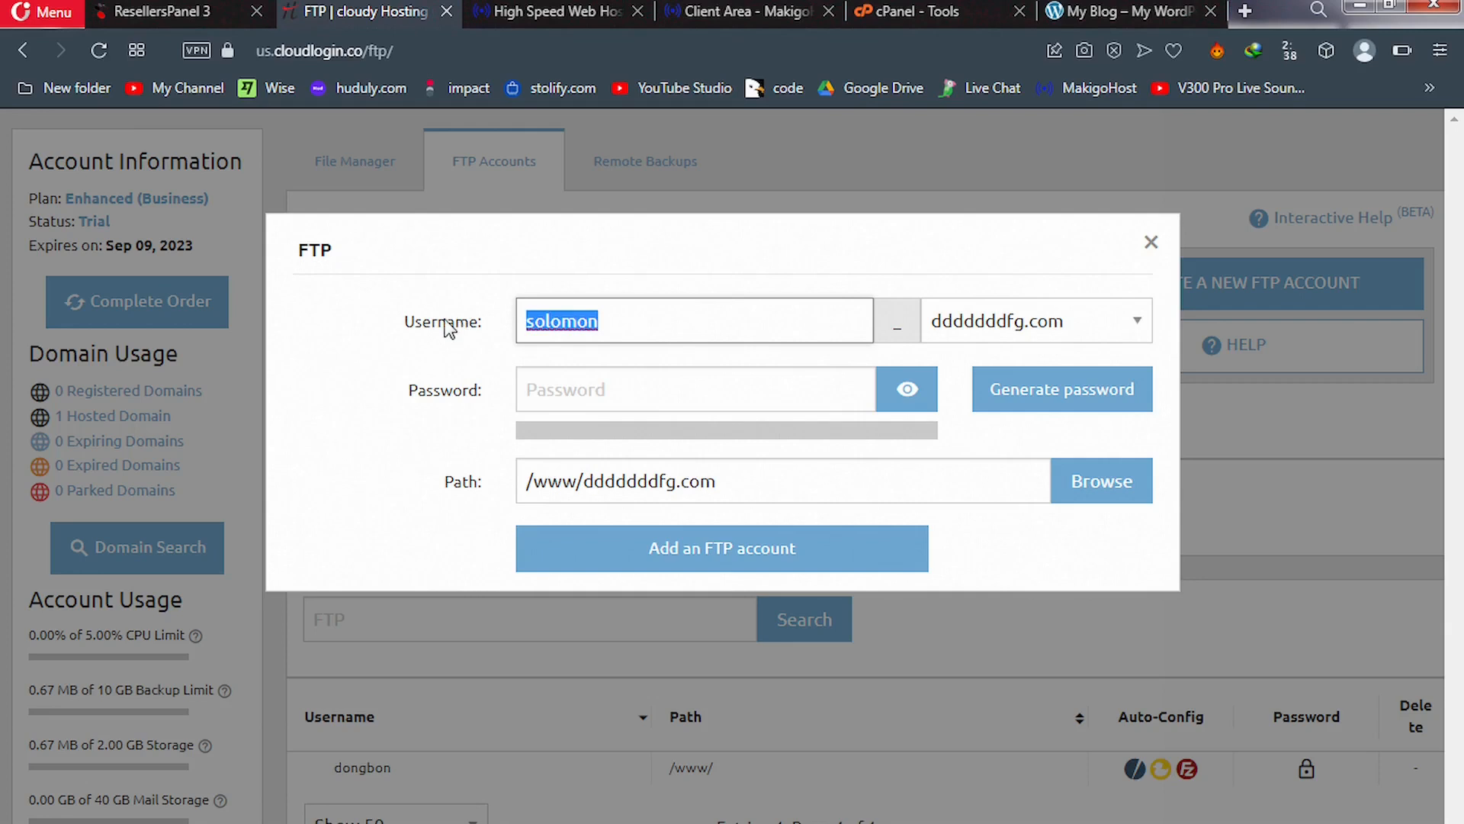
left_click(564, 382)
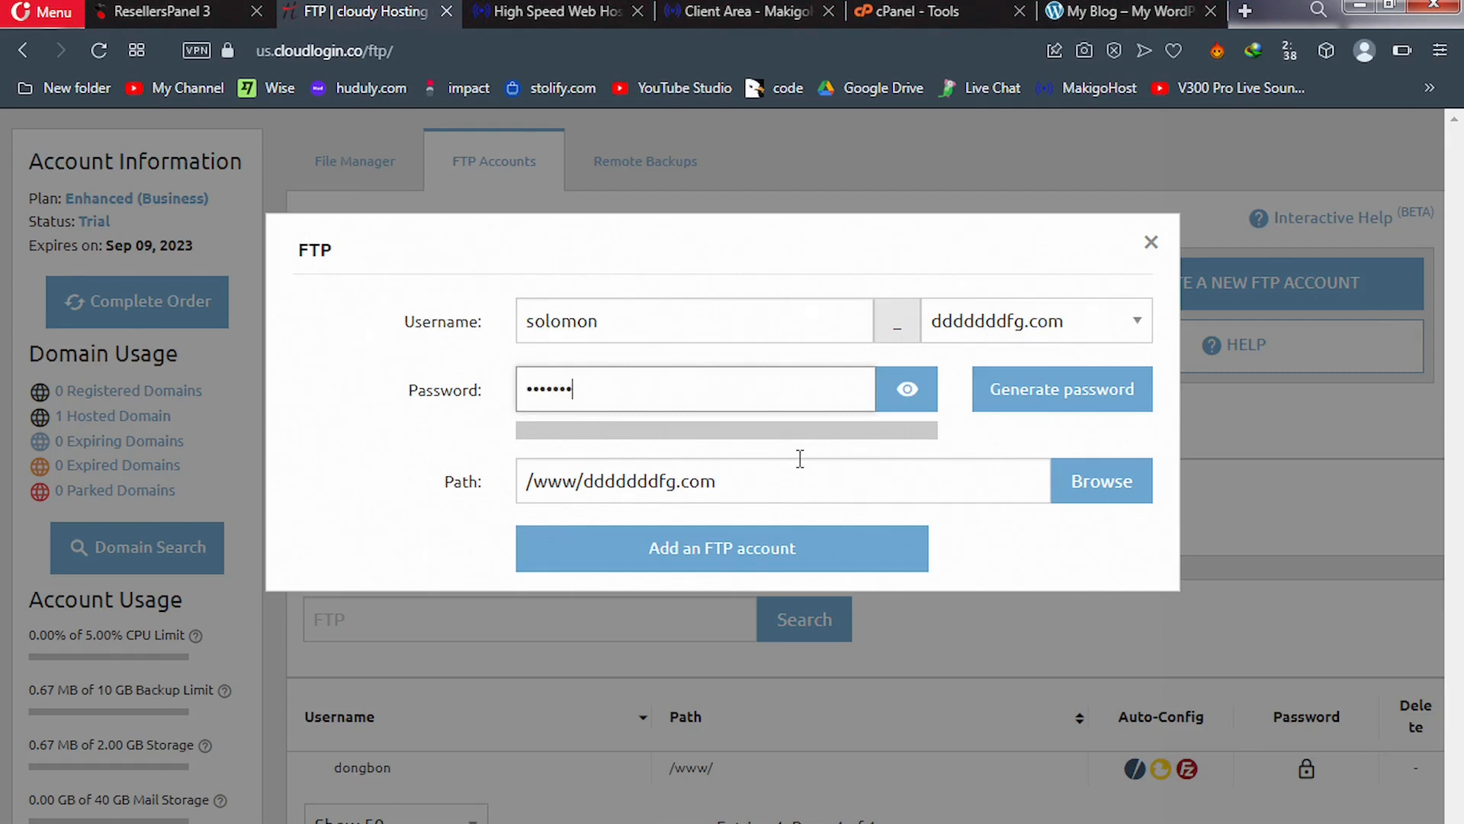
left_click(734, 552)
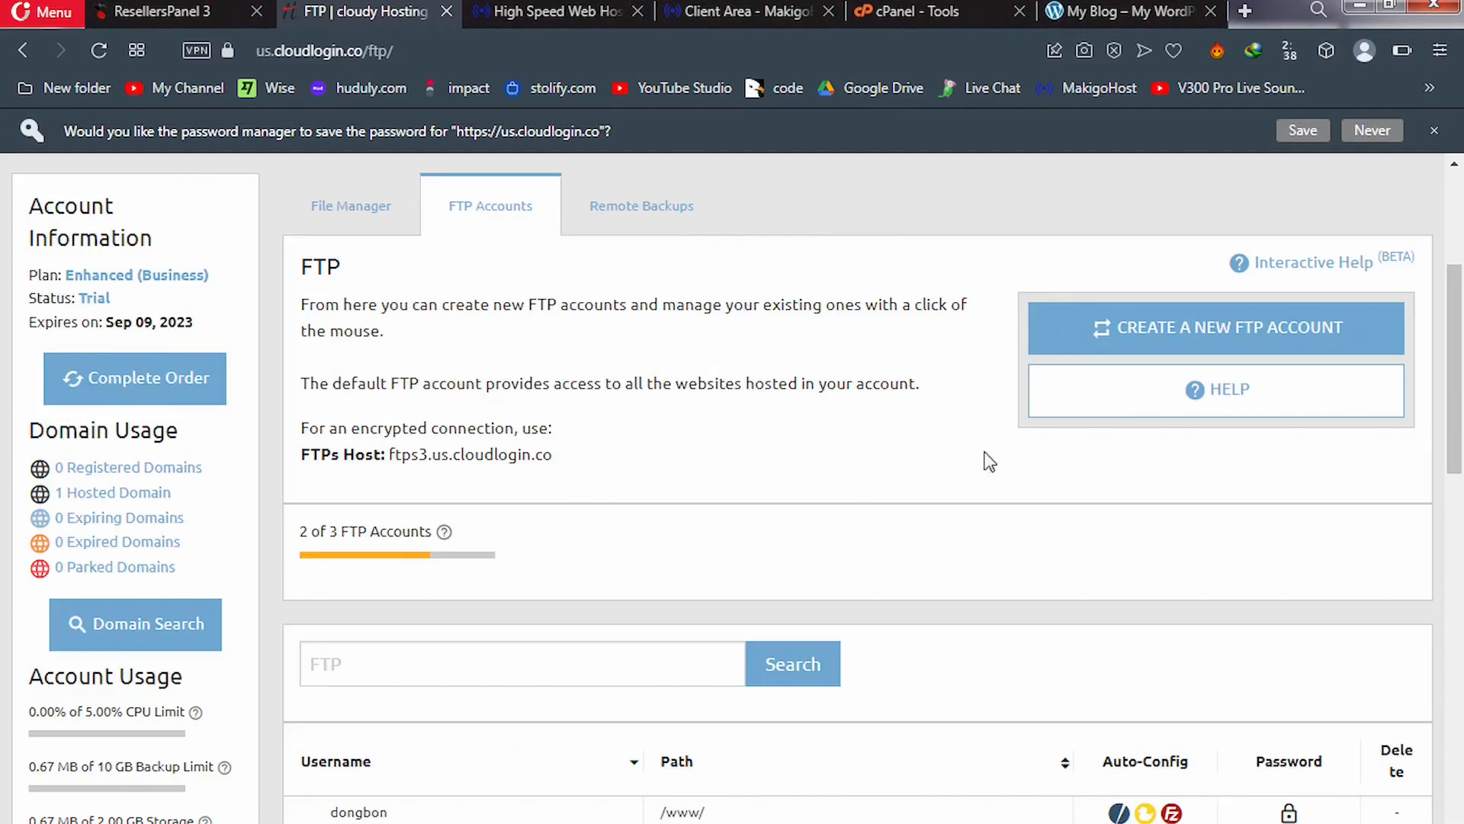
Highlight the domain name in the new FTP account's path, then go back to cPanel Tools
left_click_drag(1459, 377, 1462, 448)
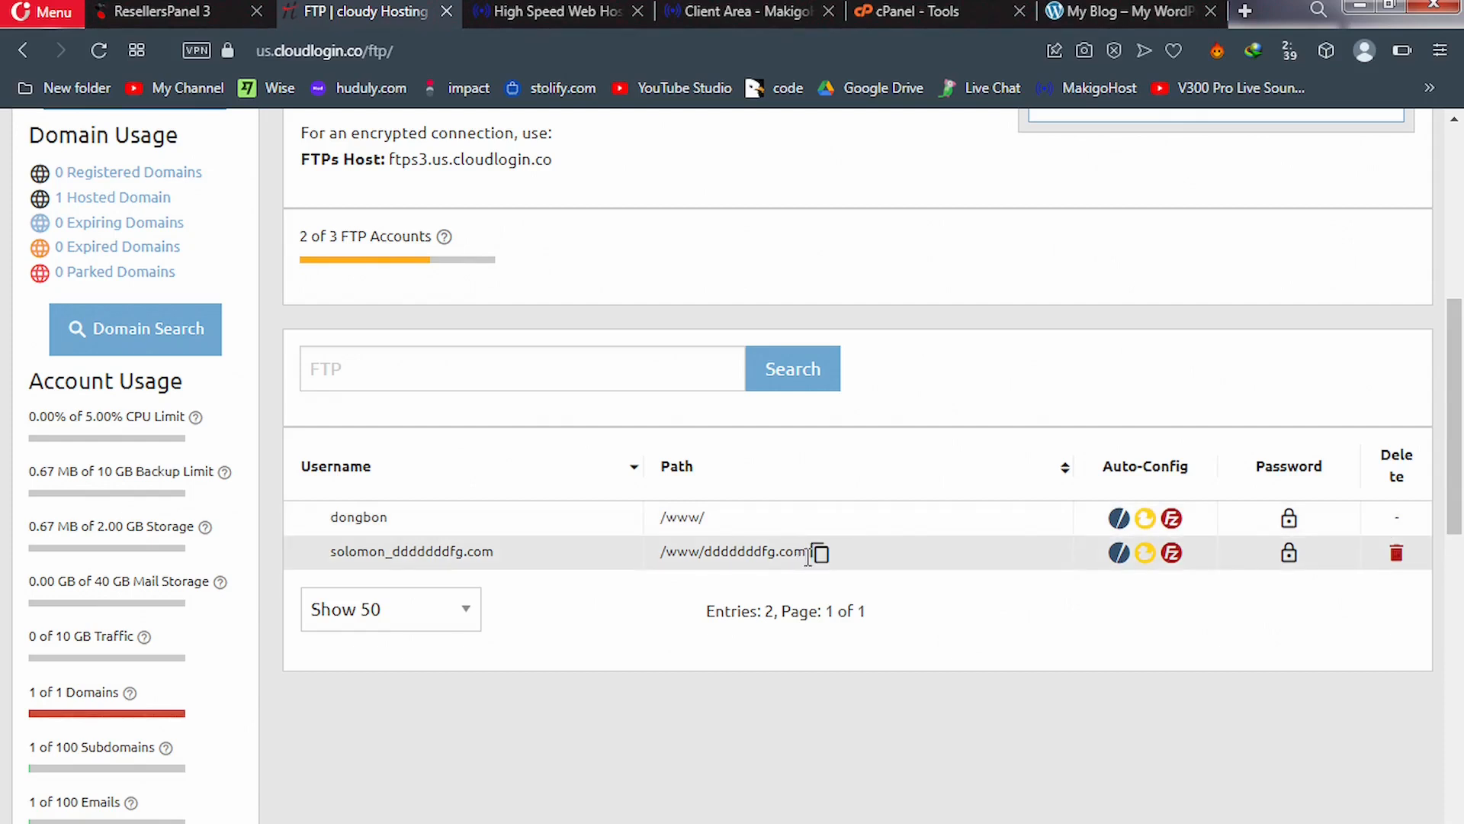
left_click_drag(808, 556, 711, 565)
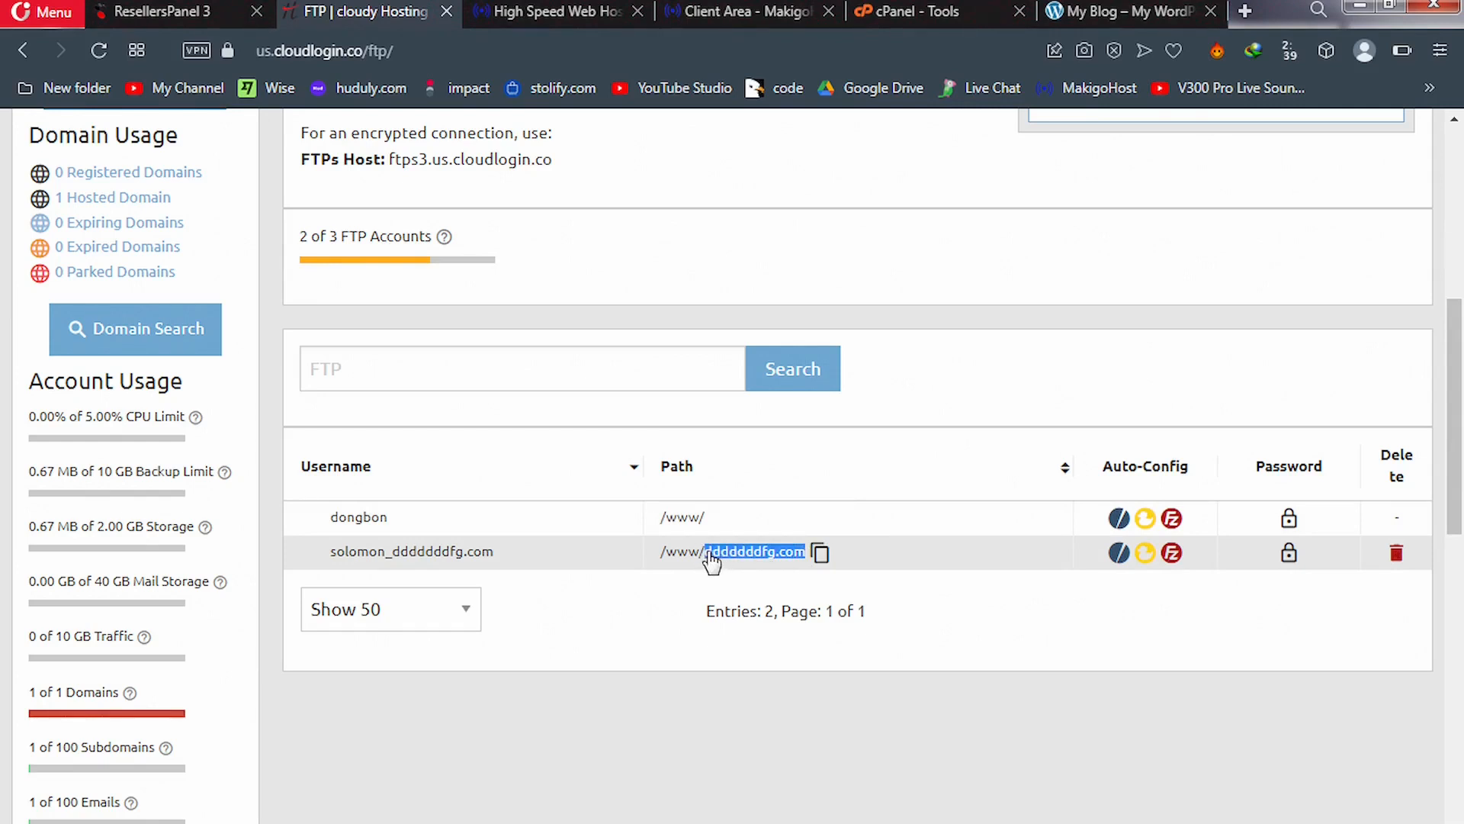
left_click_drag(712, 562, 712, 562)
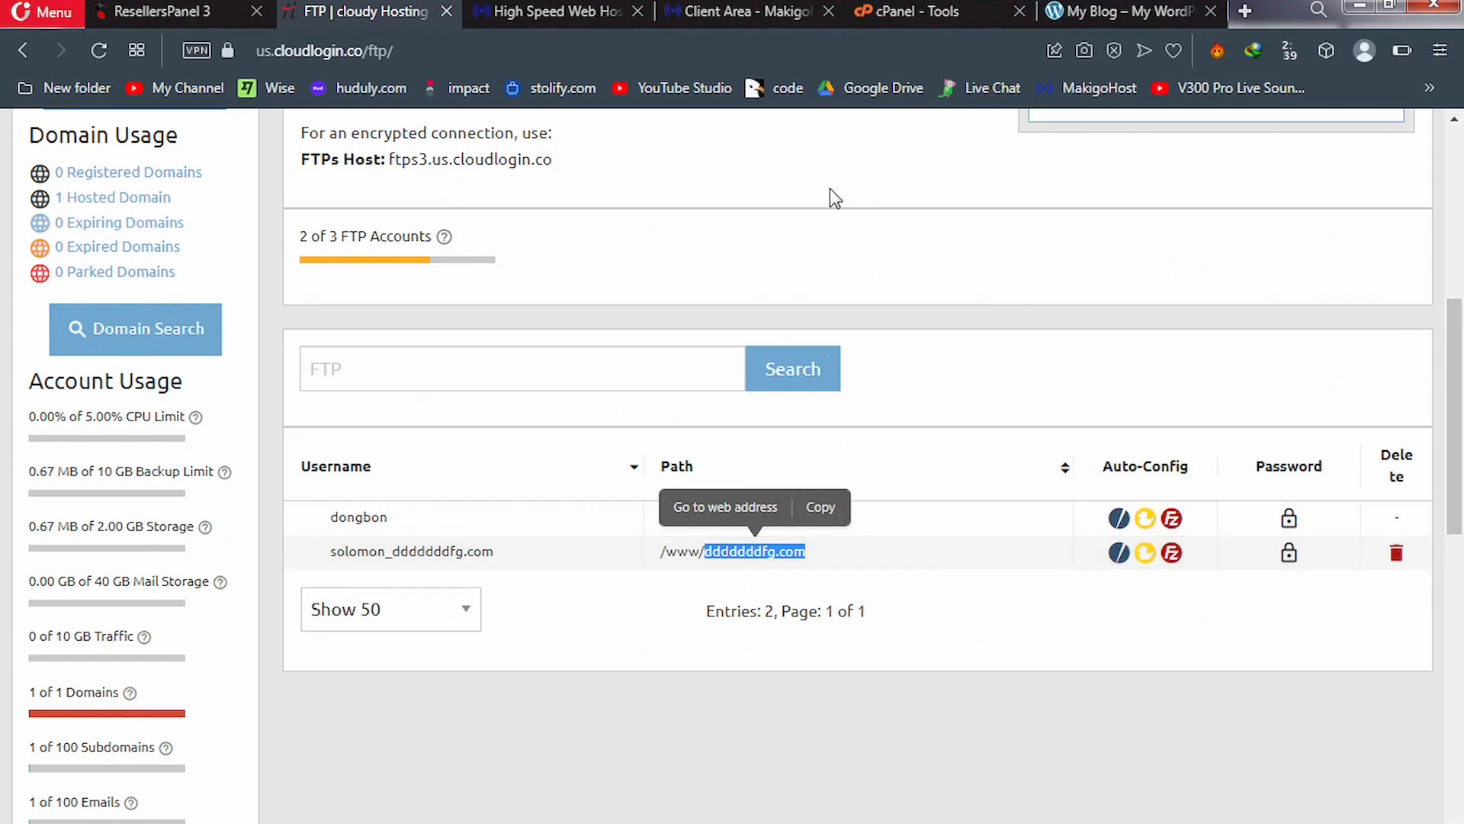
left_click(905, 12)
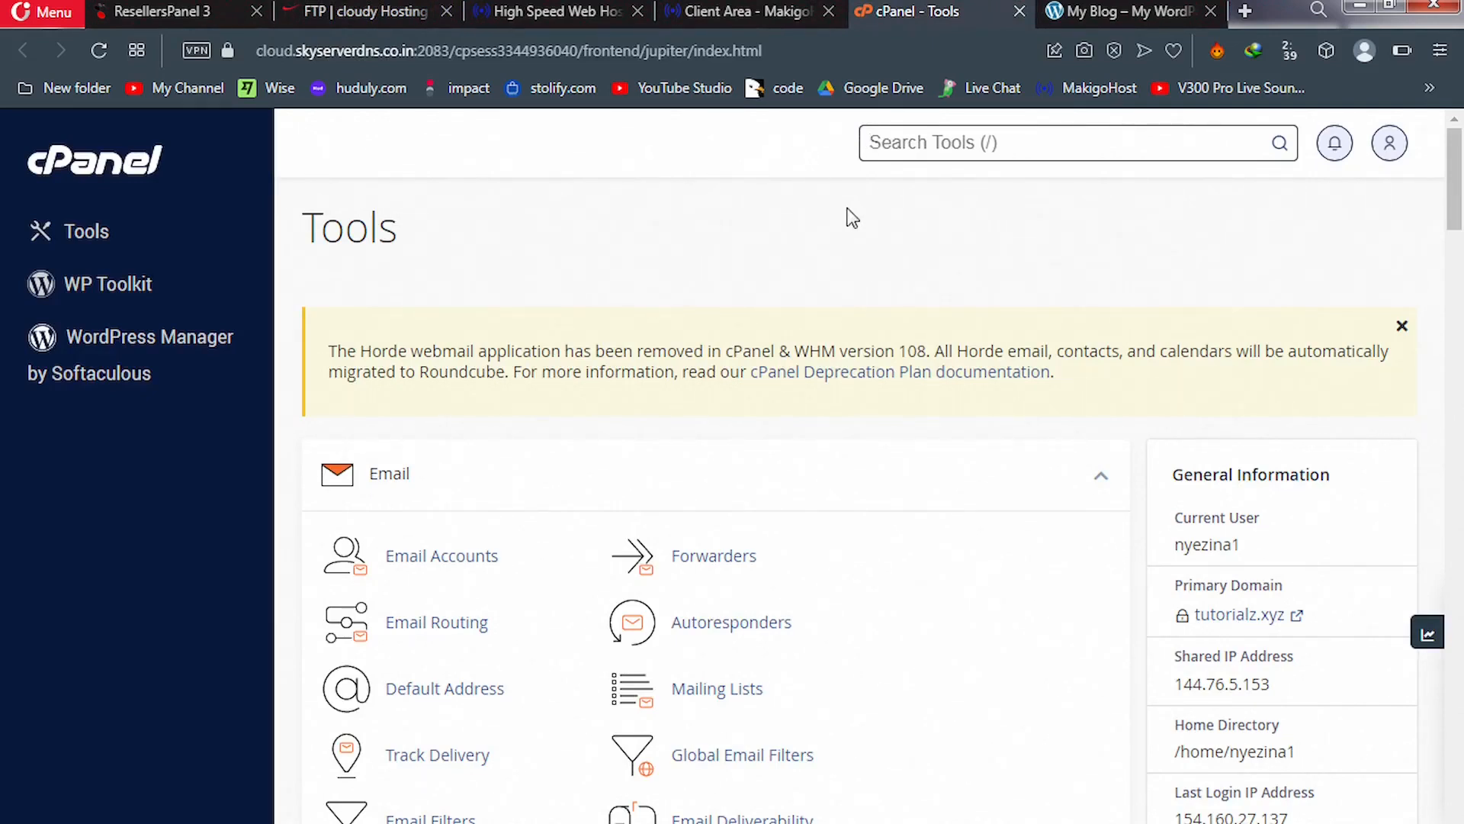
Search Tools for 'back' and start a Full Backup in the Backup Wizard
type("back")
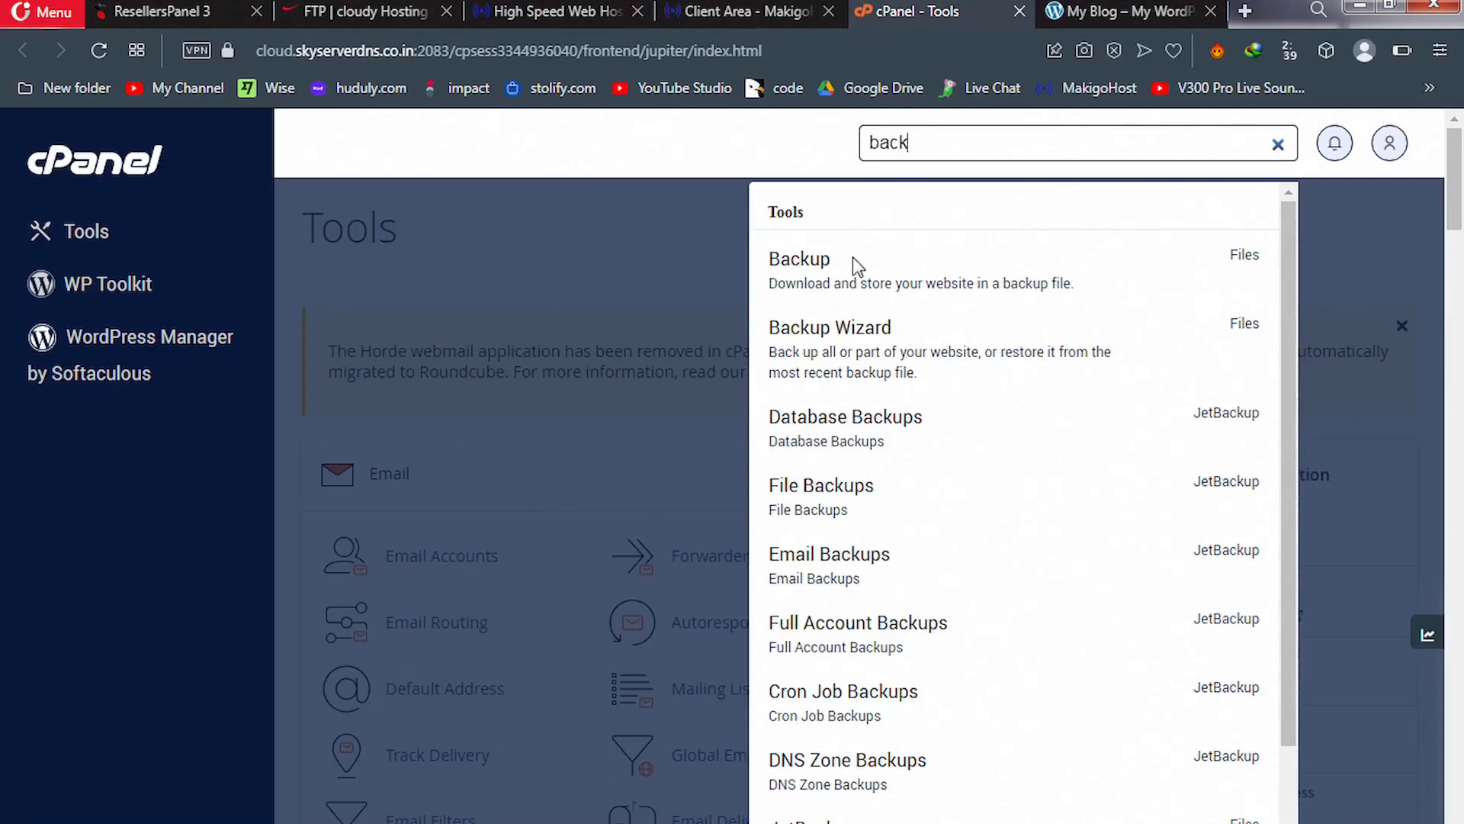
left_click(842, 351)
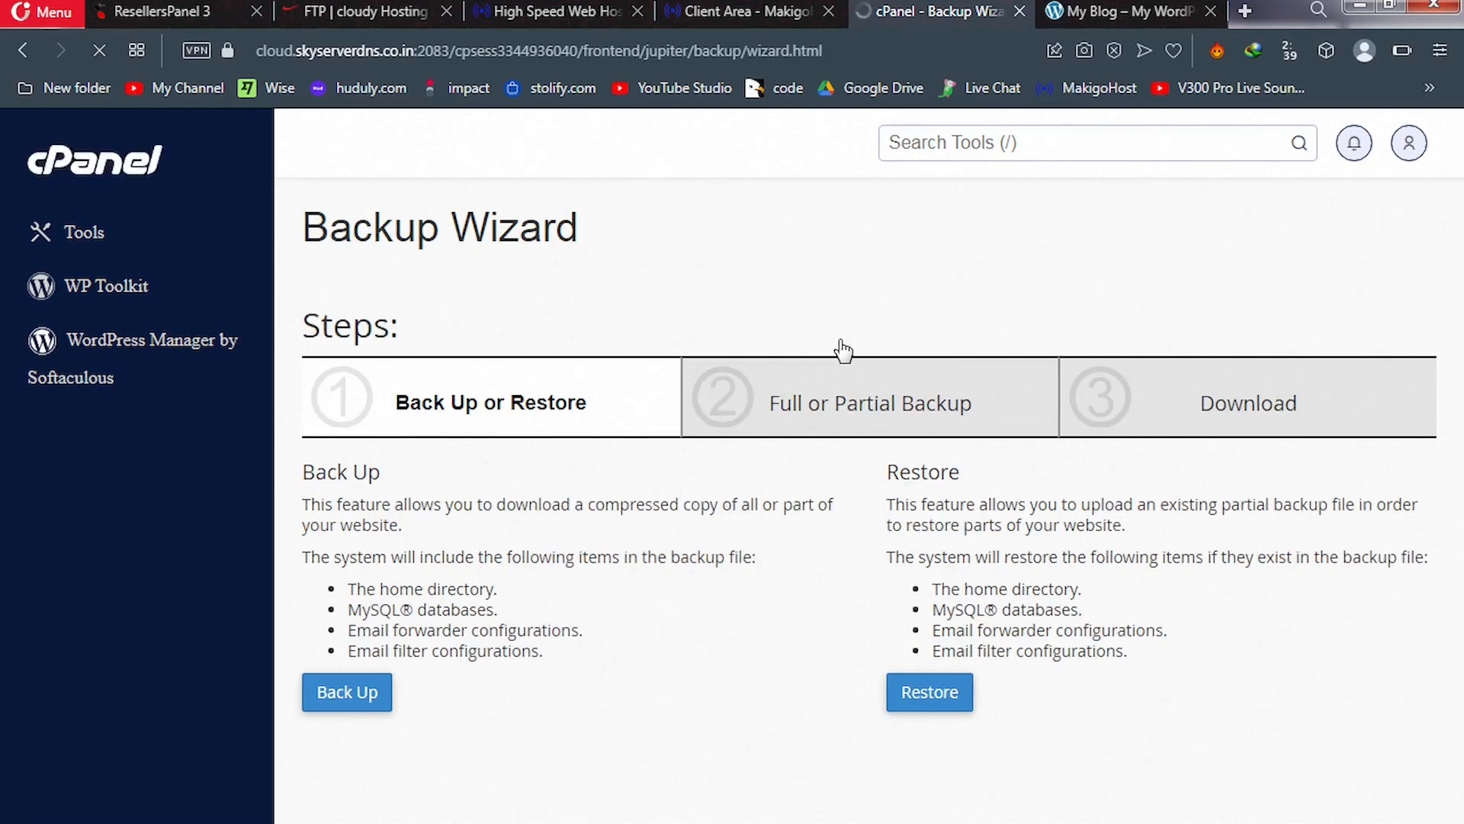
left_click(352, 698)
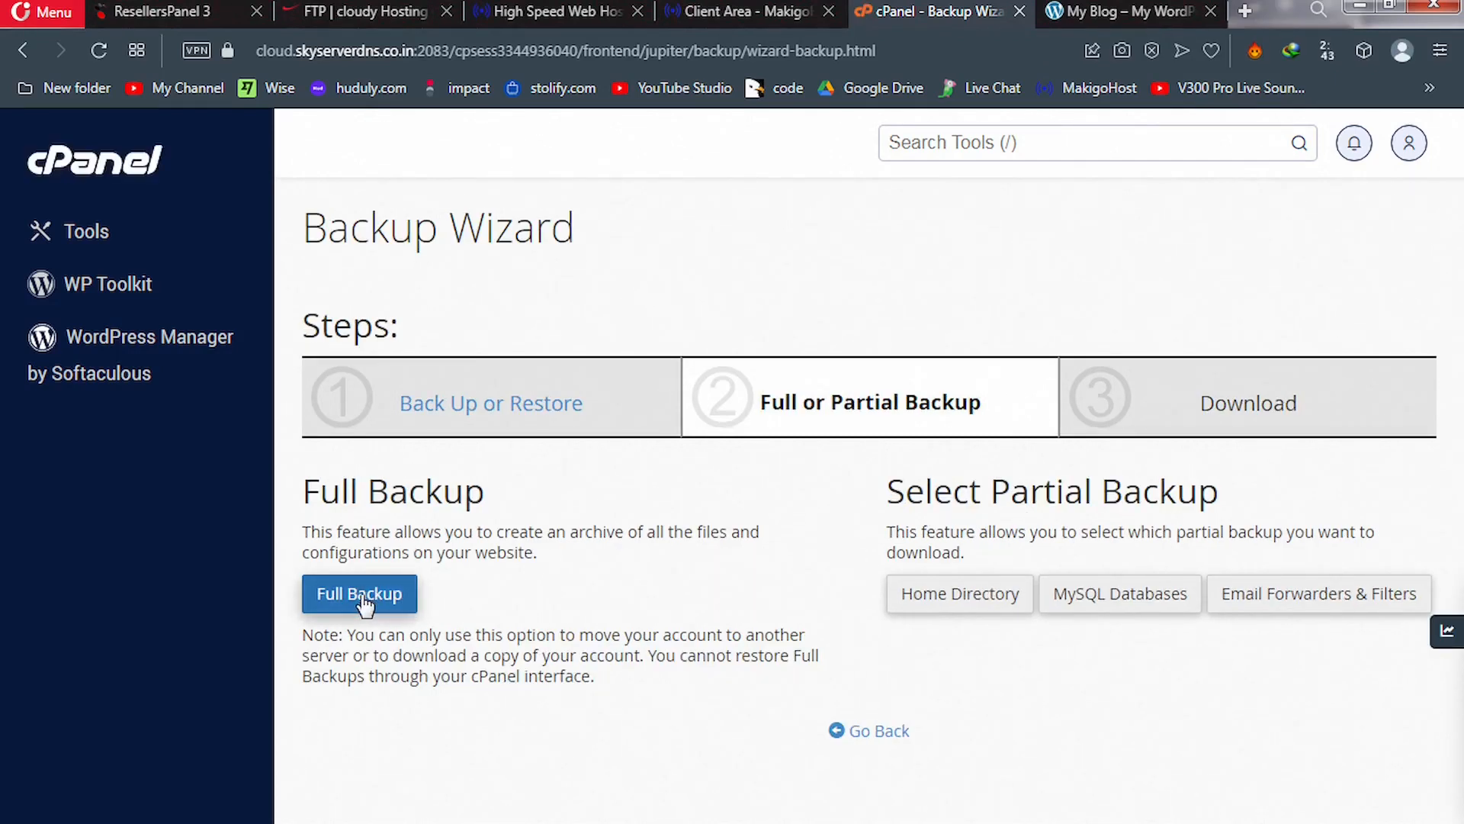
left_click(365, 604)
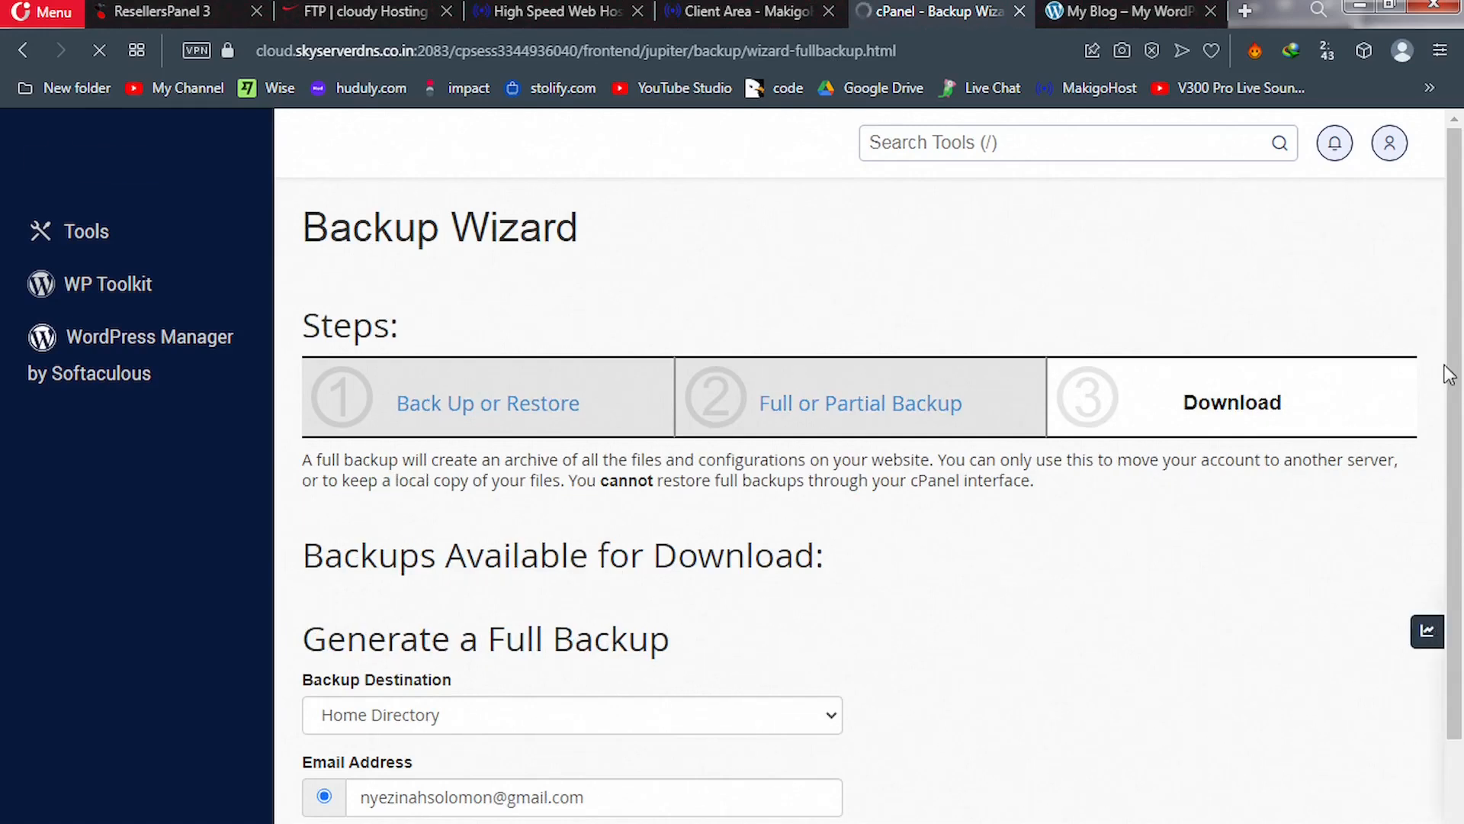
Set the full backup's destination to Remote FTP Server and reveal its connection fields
left_click_drag(1460, 387, 1461, 486)
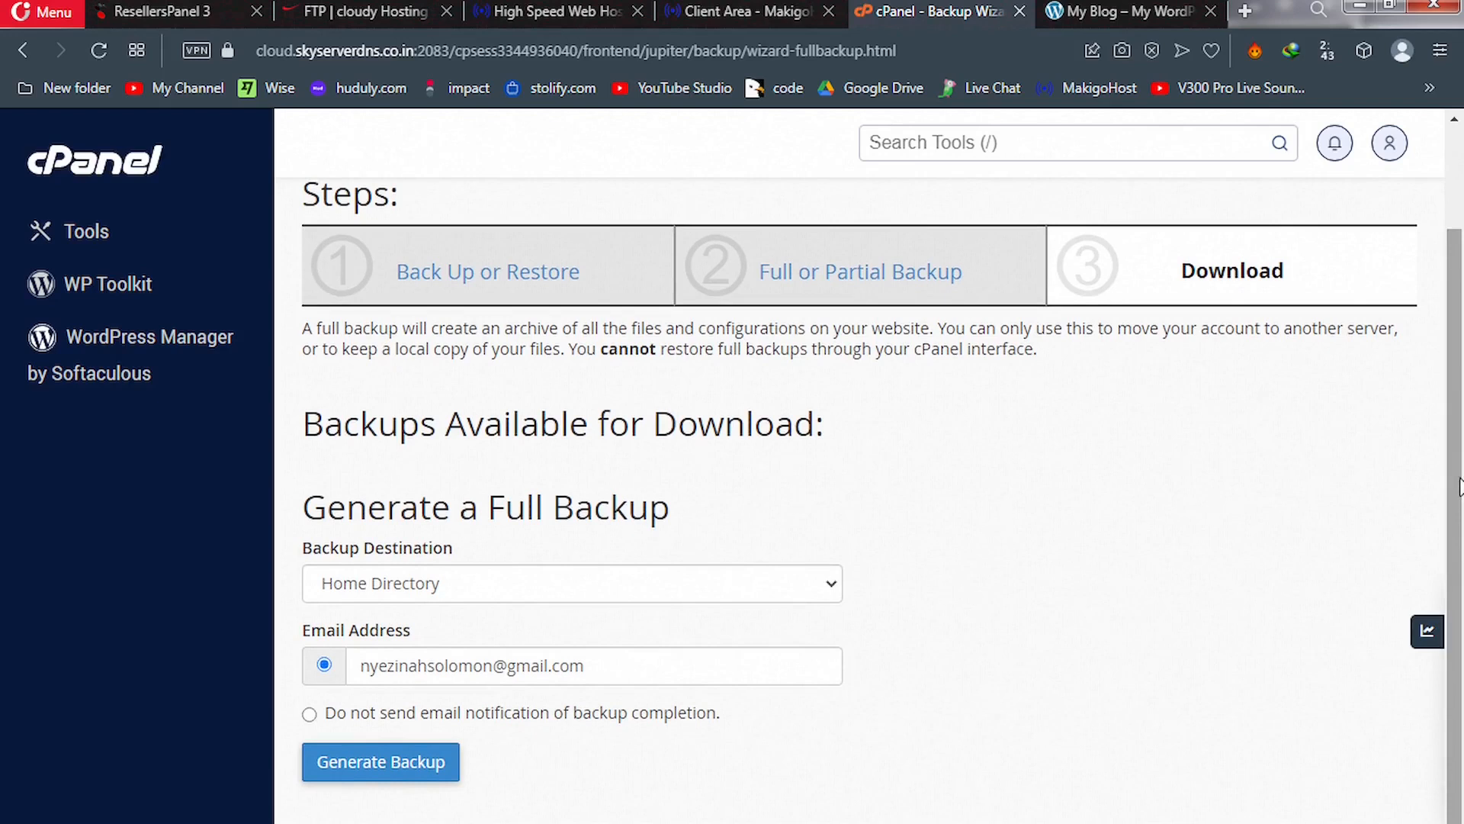
left_click(830, 585)
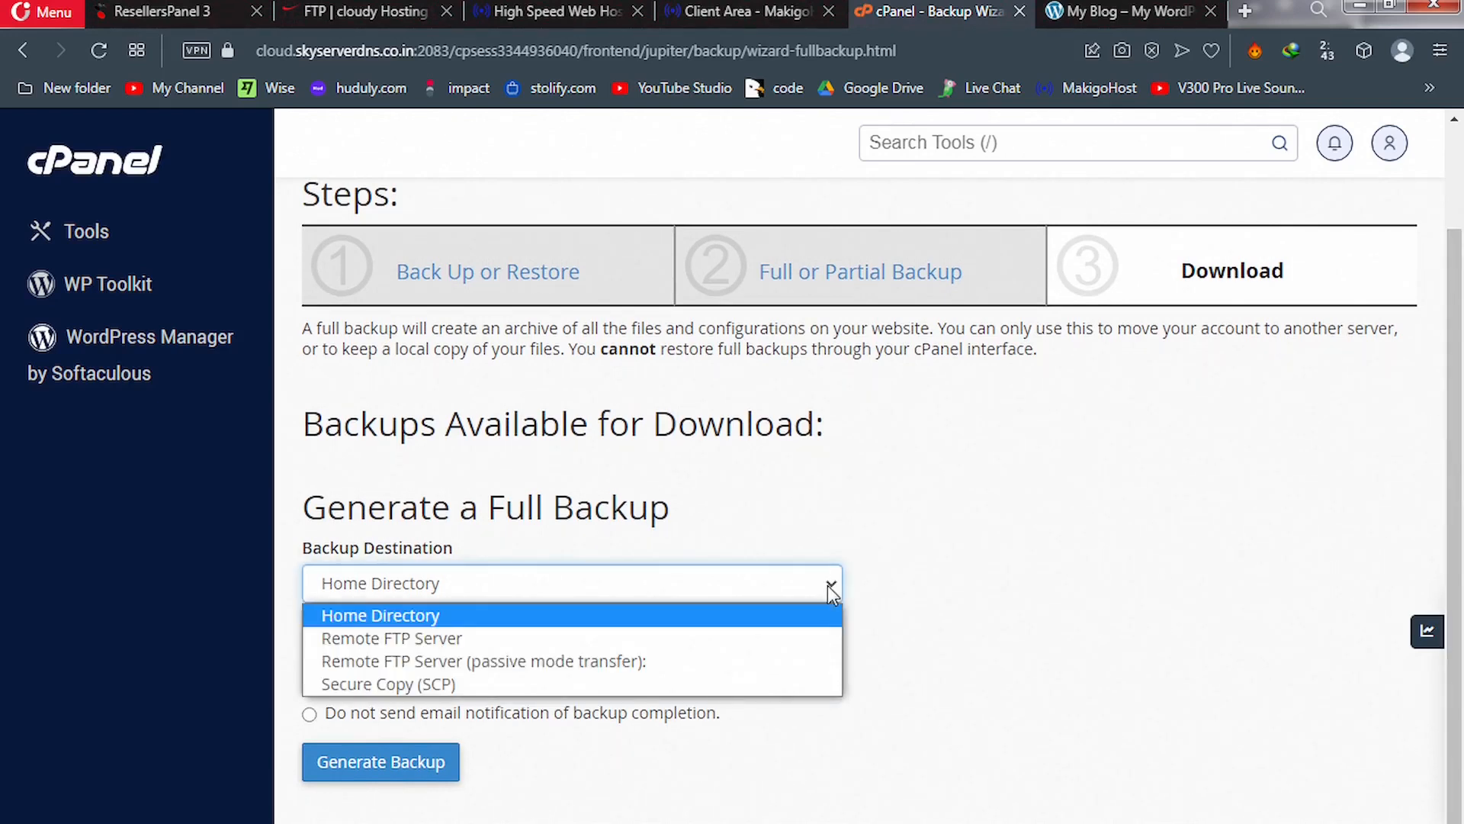
left_click(441, 639)
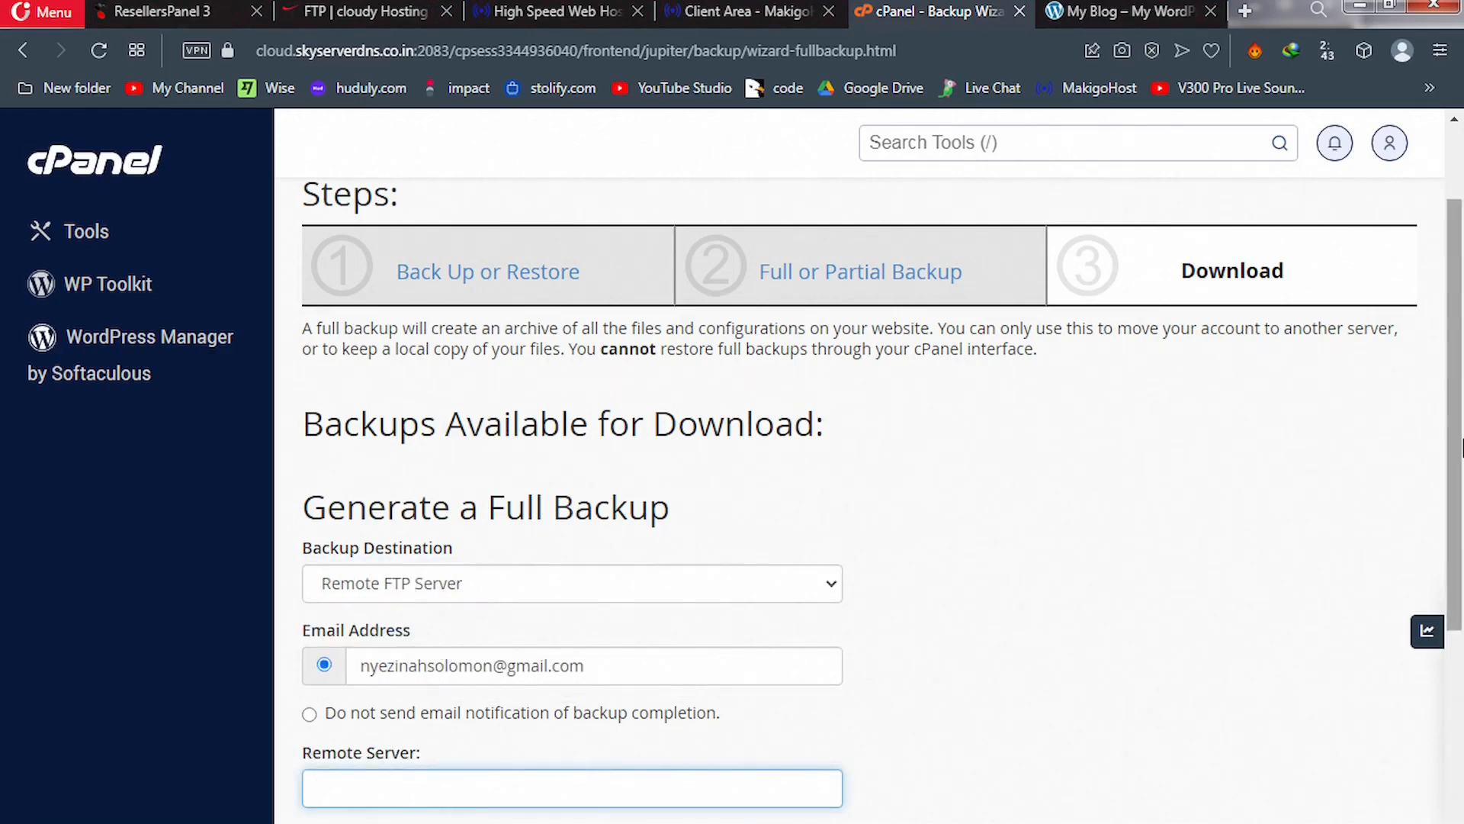
scroll(1461, 450, "down", 3)
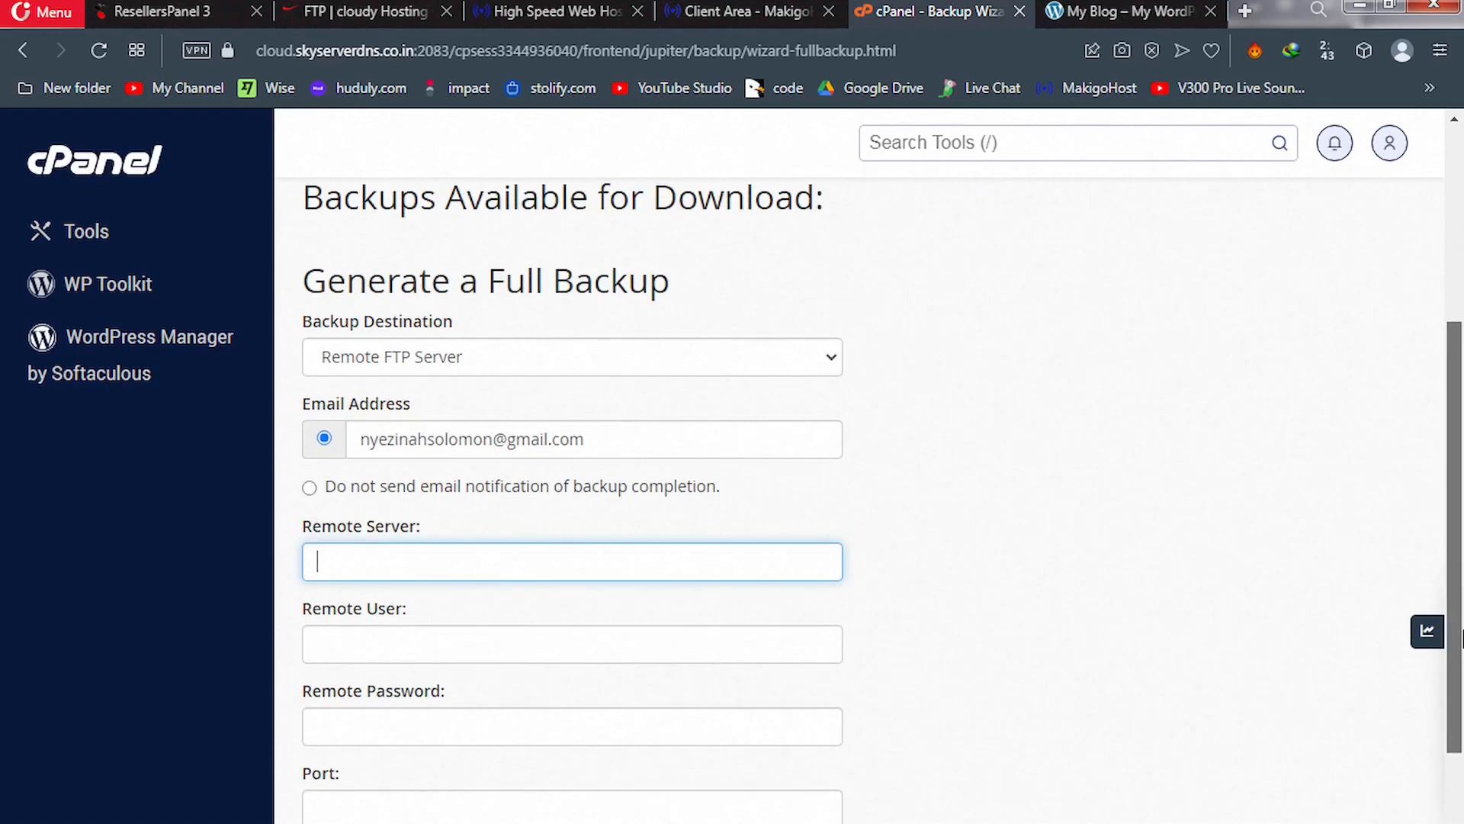
scroll(1460, 637, "down", 2)
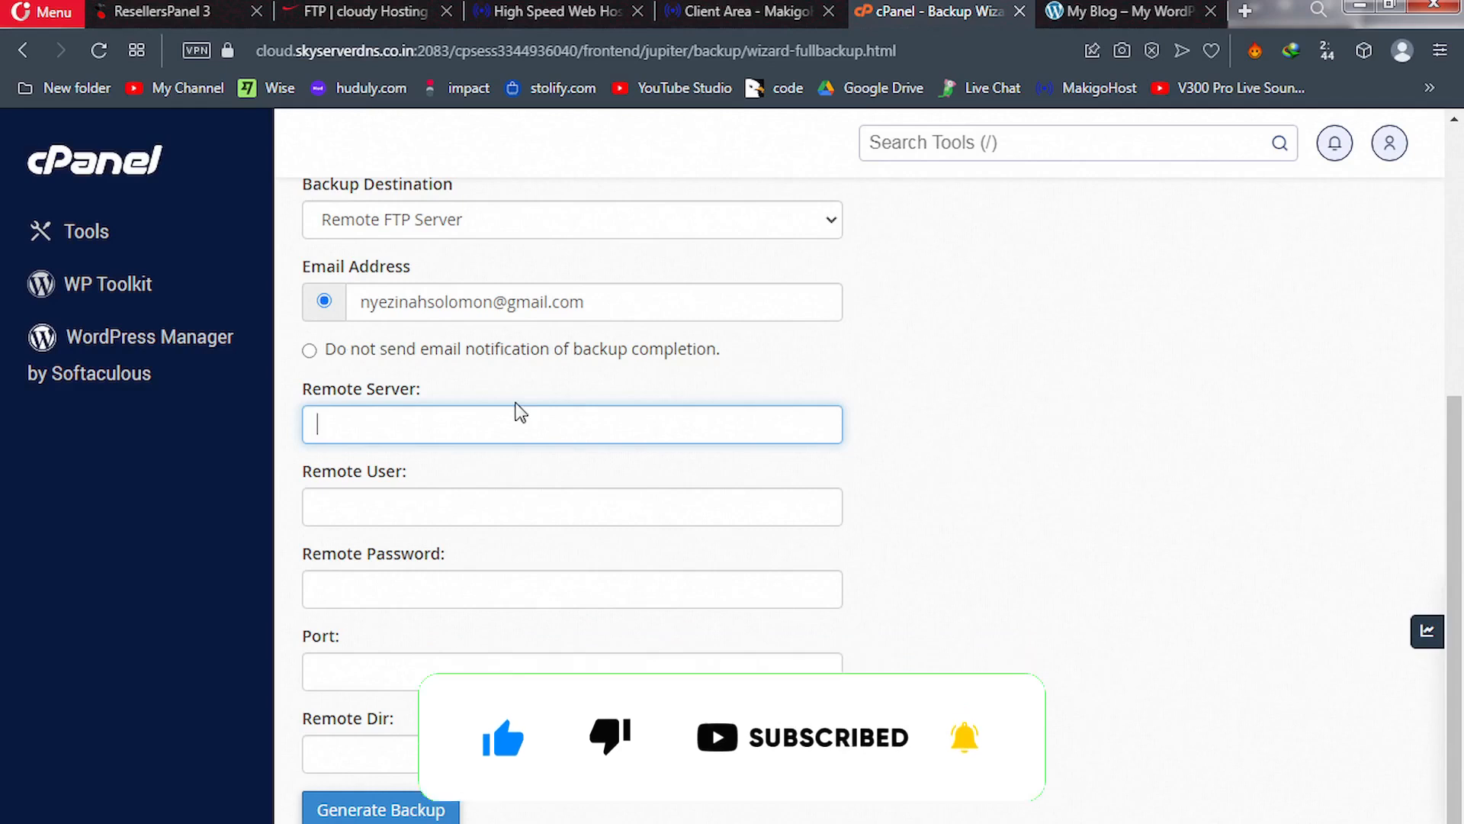
Dismiss the Hello popup on the cloudy FTP Accounts page and copy the domain FTP username
left_click(352, 14)
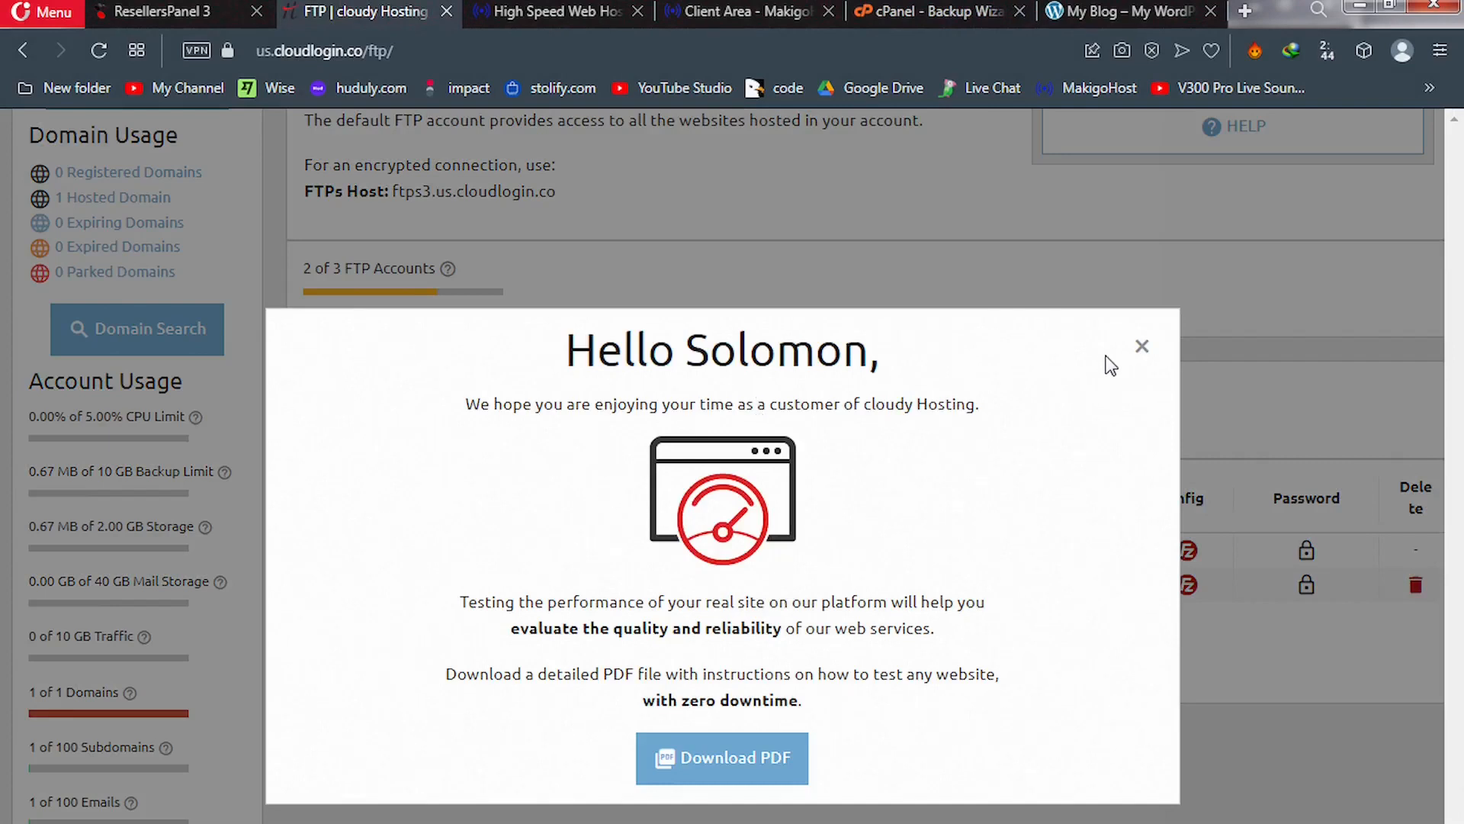
left_click(1142, 347)
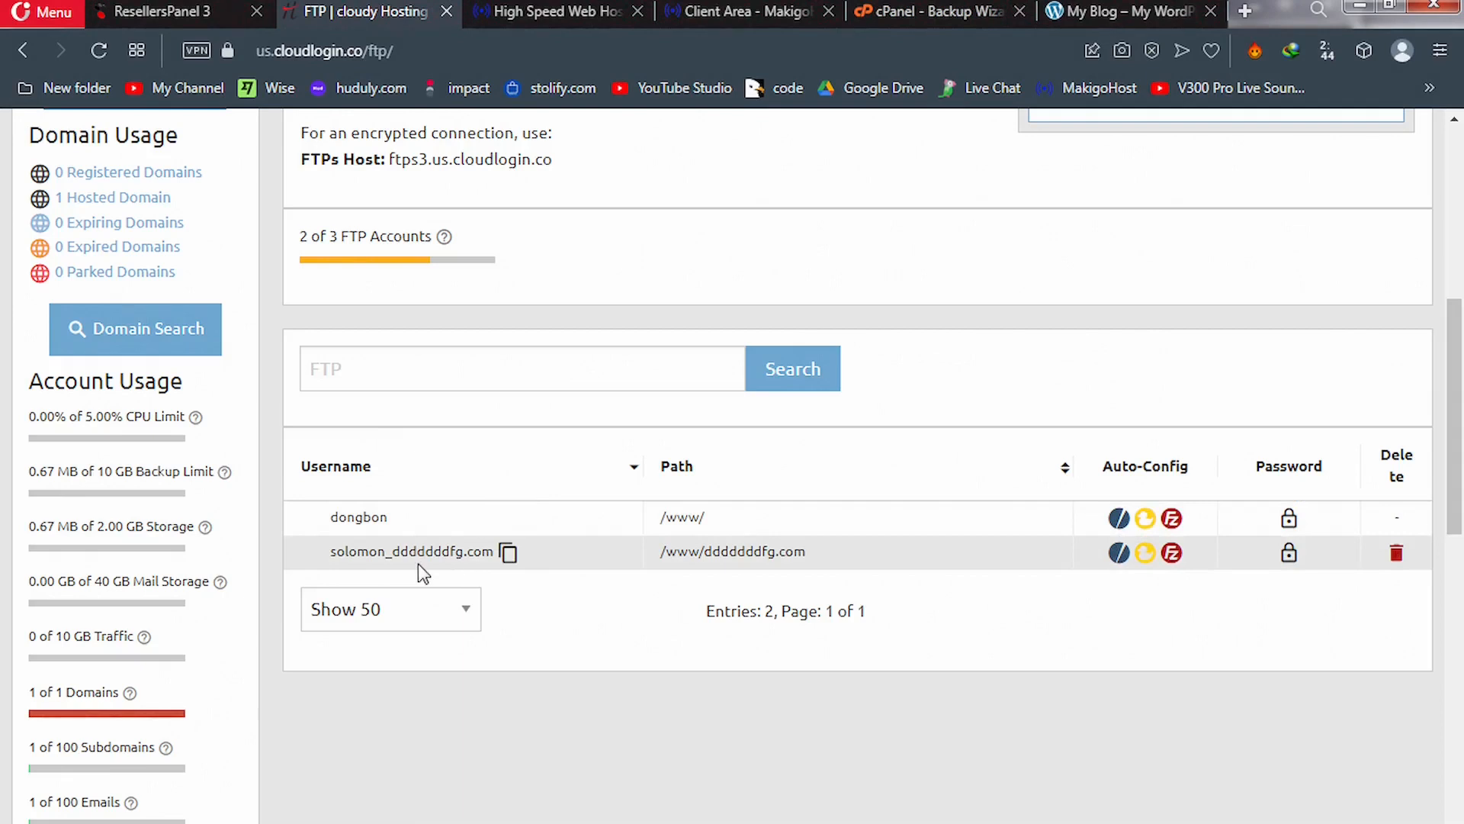
left_click(507, 555)
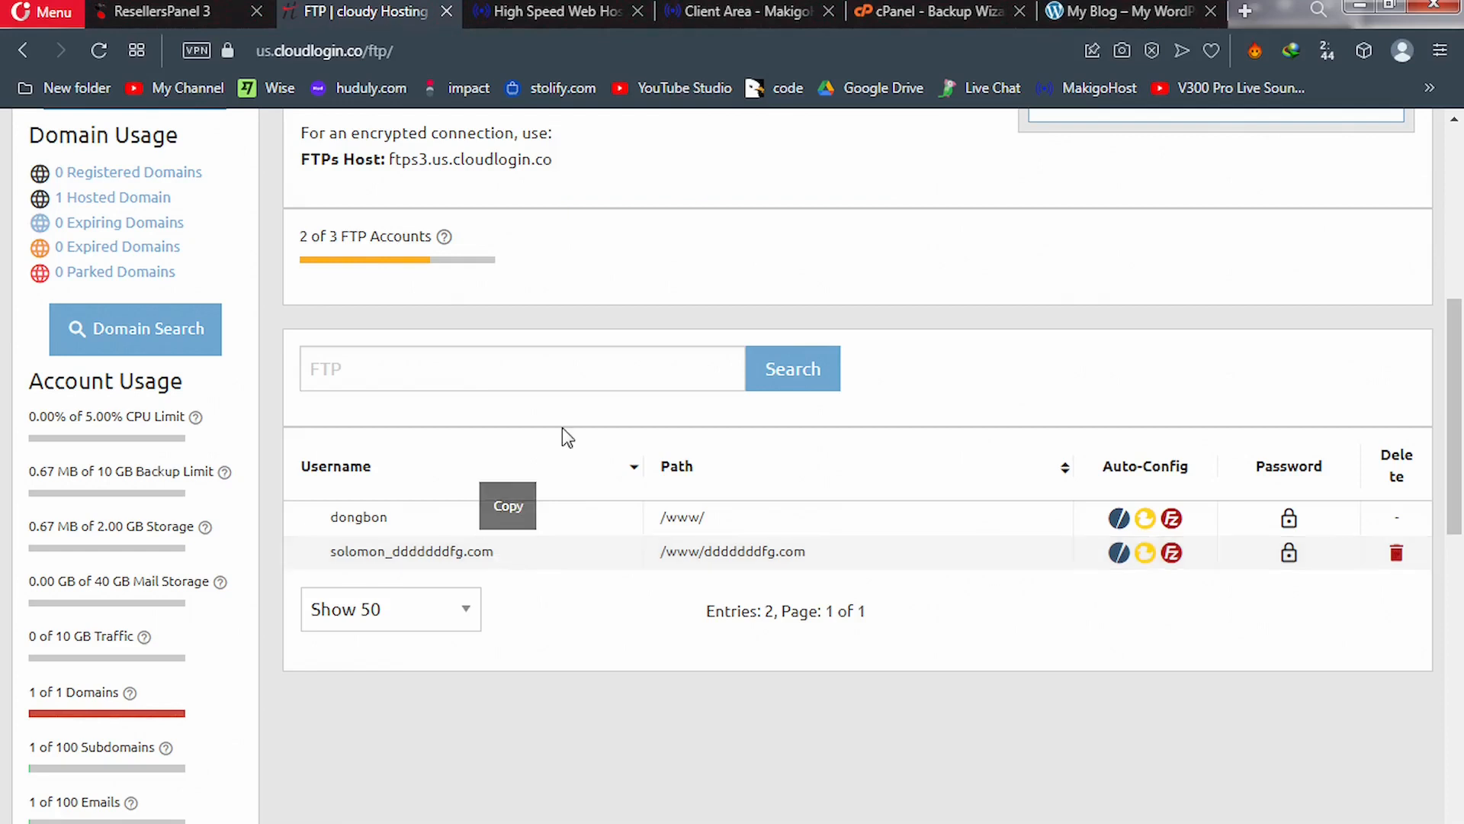
Paste the copied FTP username into the backup form's Remote User field
left_click(932, 11)
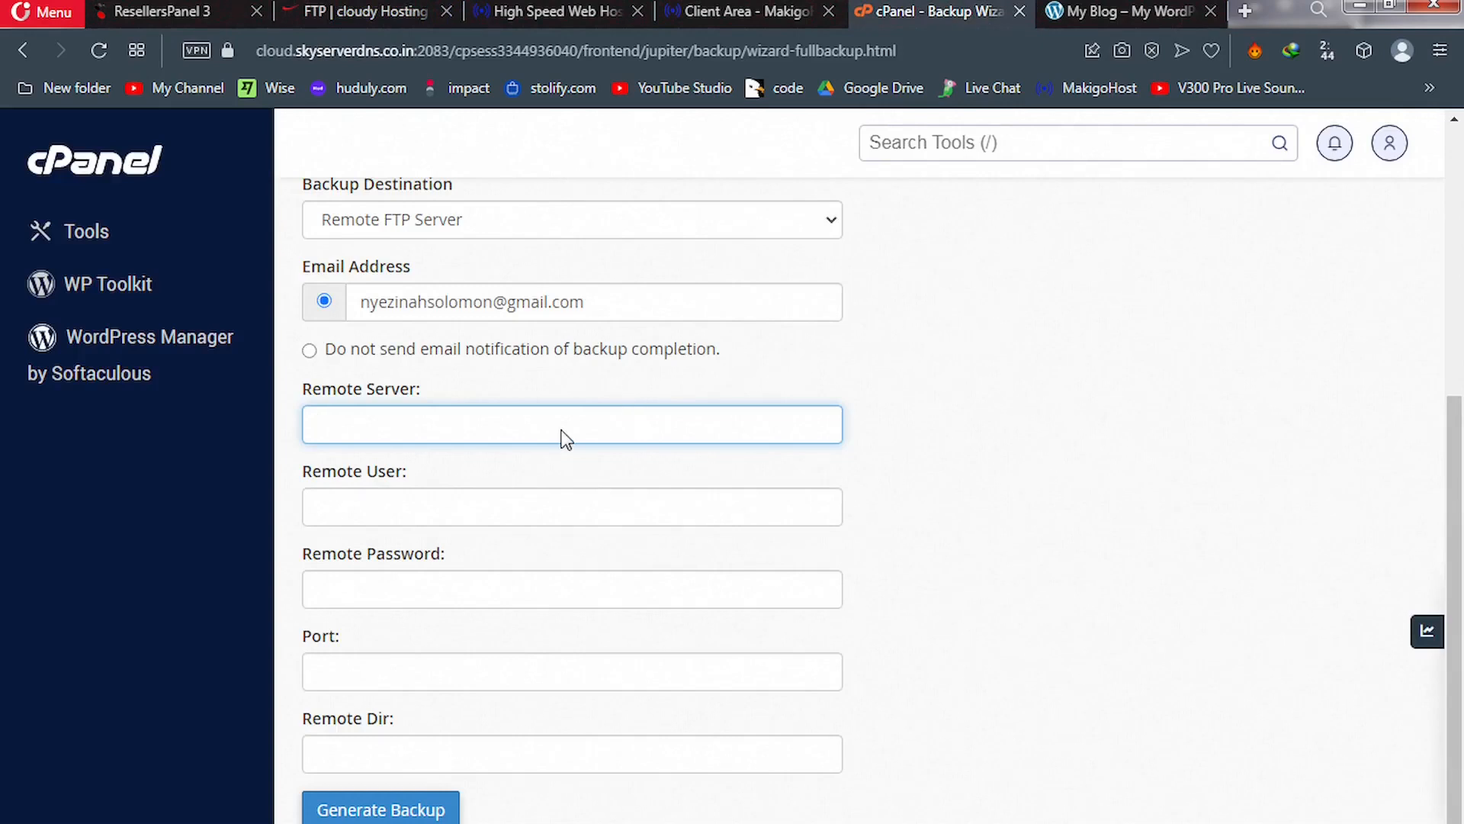
left_click(438, 499)
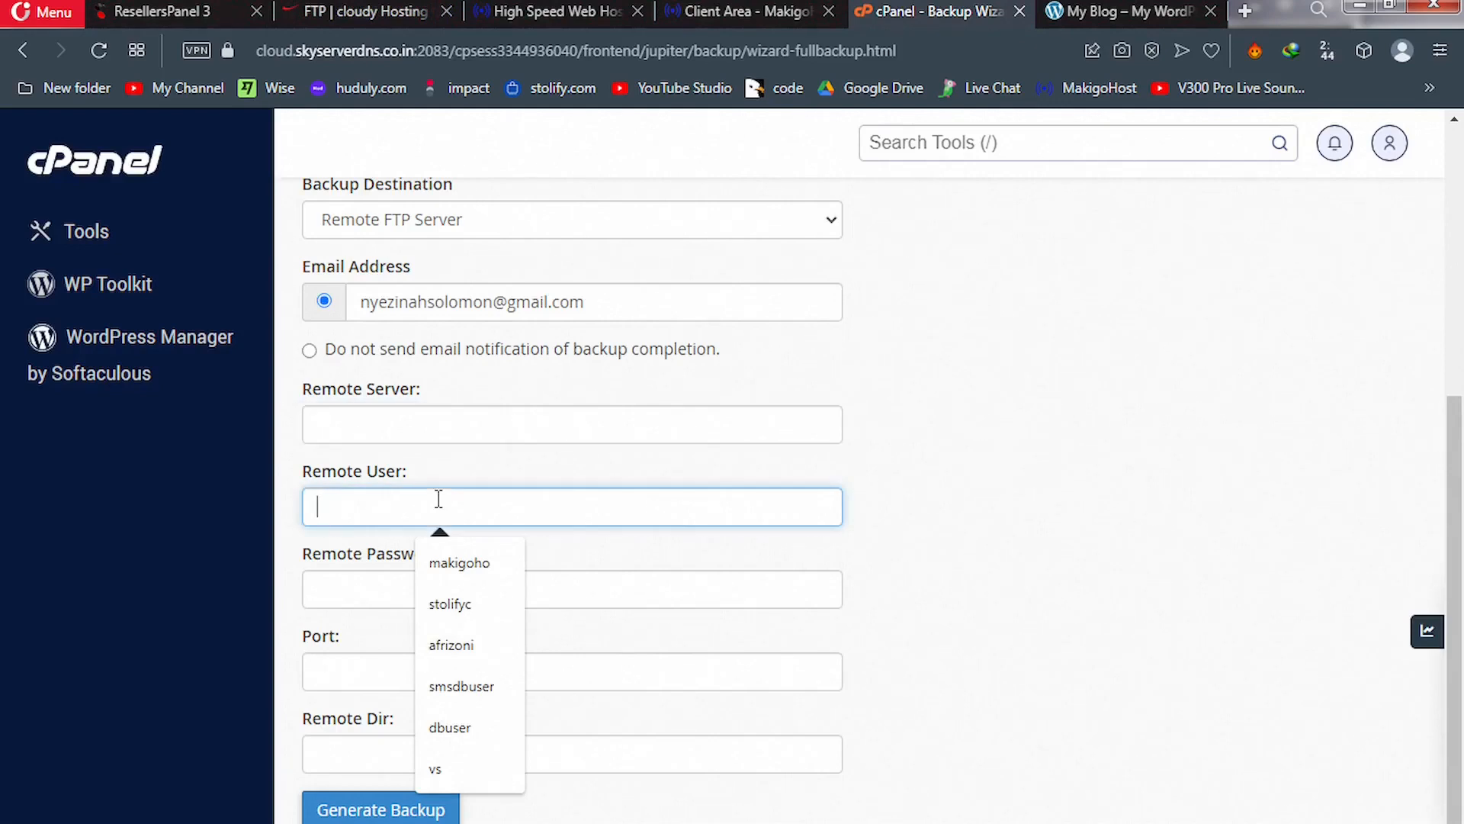
key("ctrl+v")
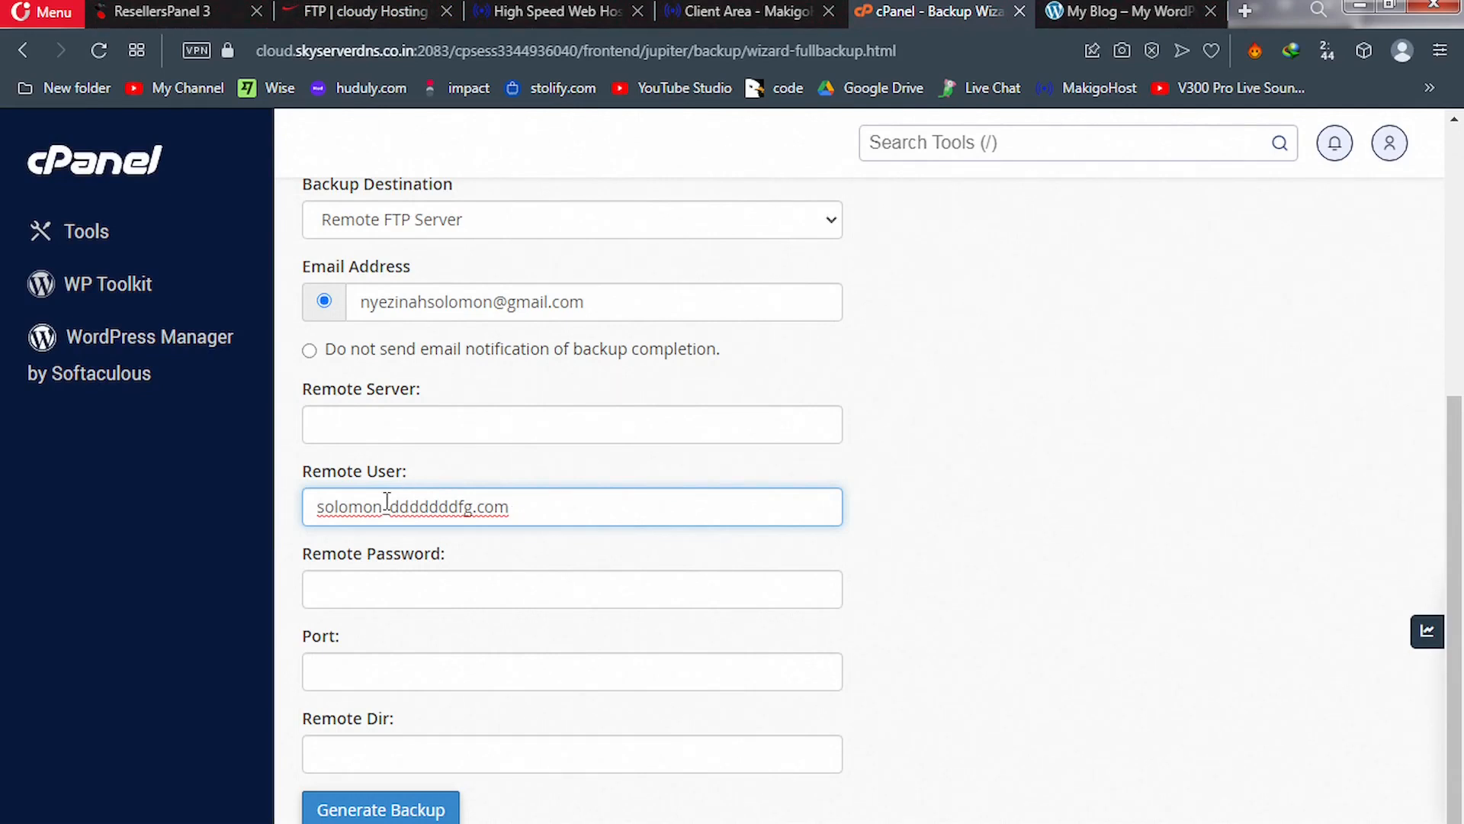
left_click_drag(381, 505, 309, 515)
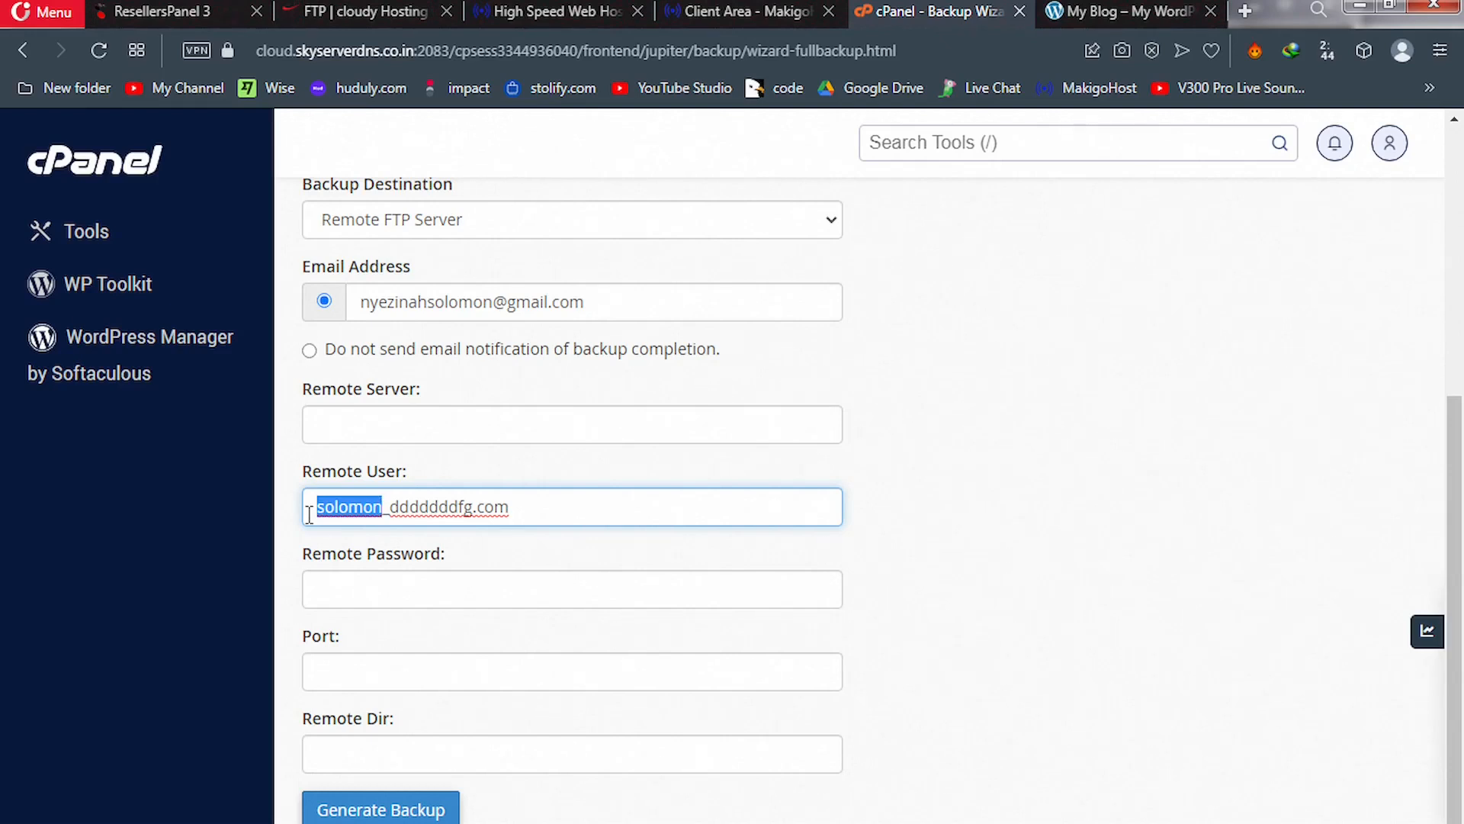
Enter the FTP password, port 21 and remote directory / in the backup form
left_click(334, 582)
key("ctrl+v")
left_click(328, 666)
type("21")
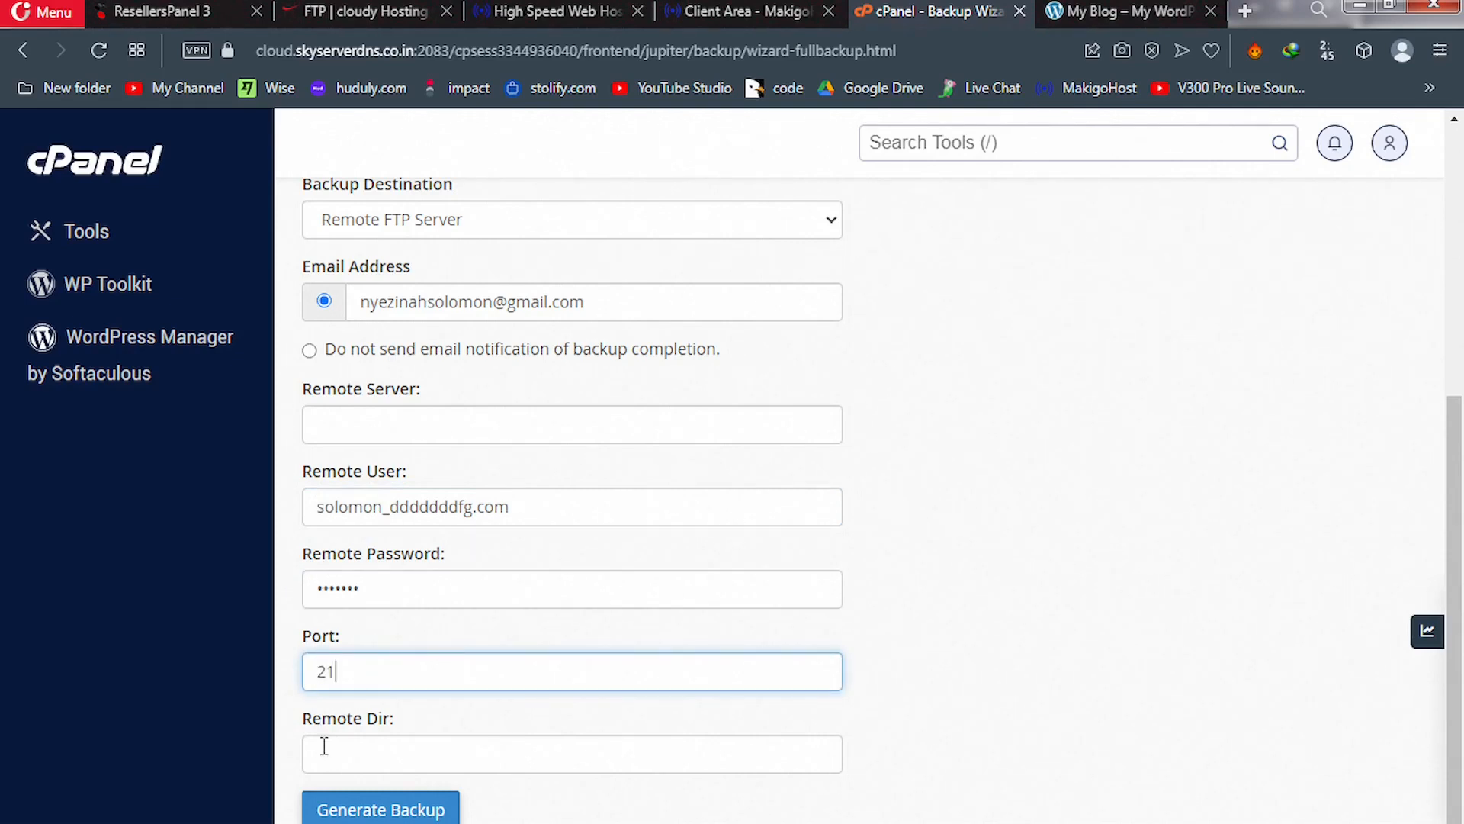
left_click(324, 750)
type("/")
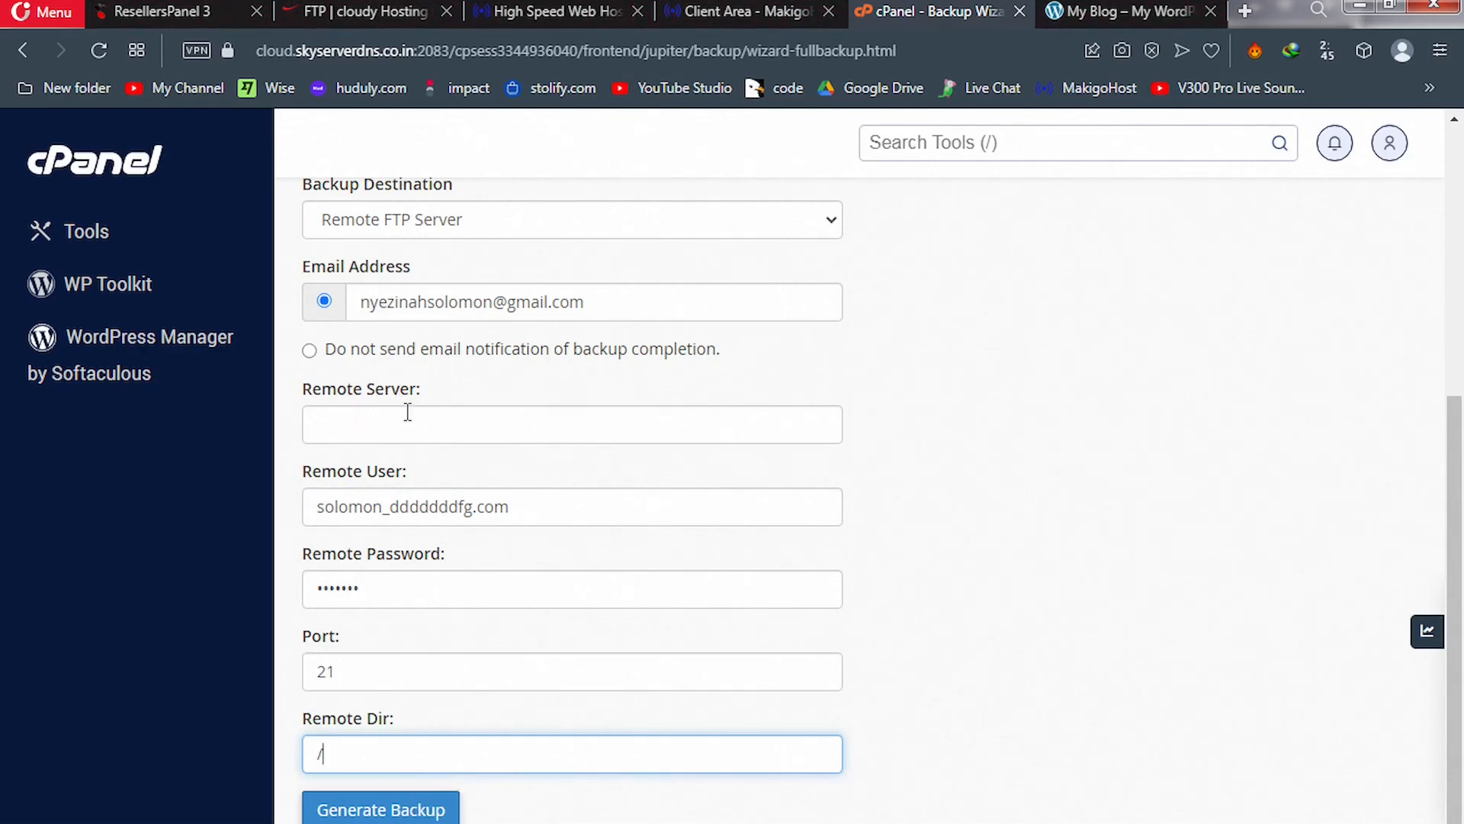
left_click(374, 11)
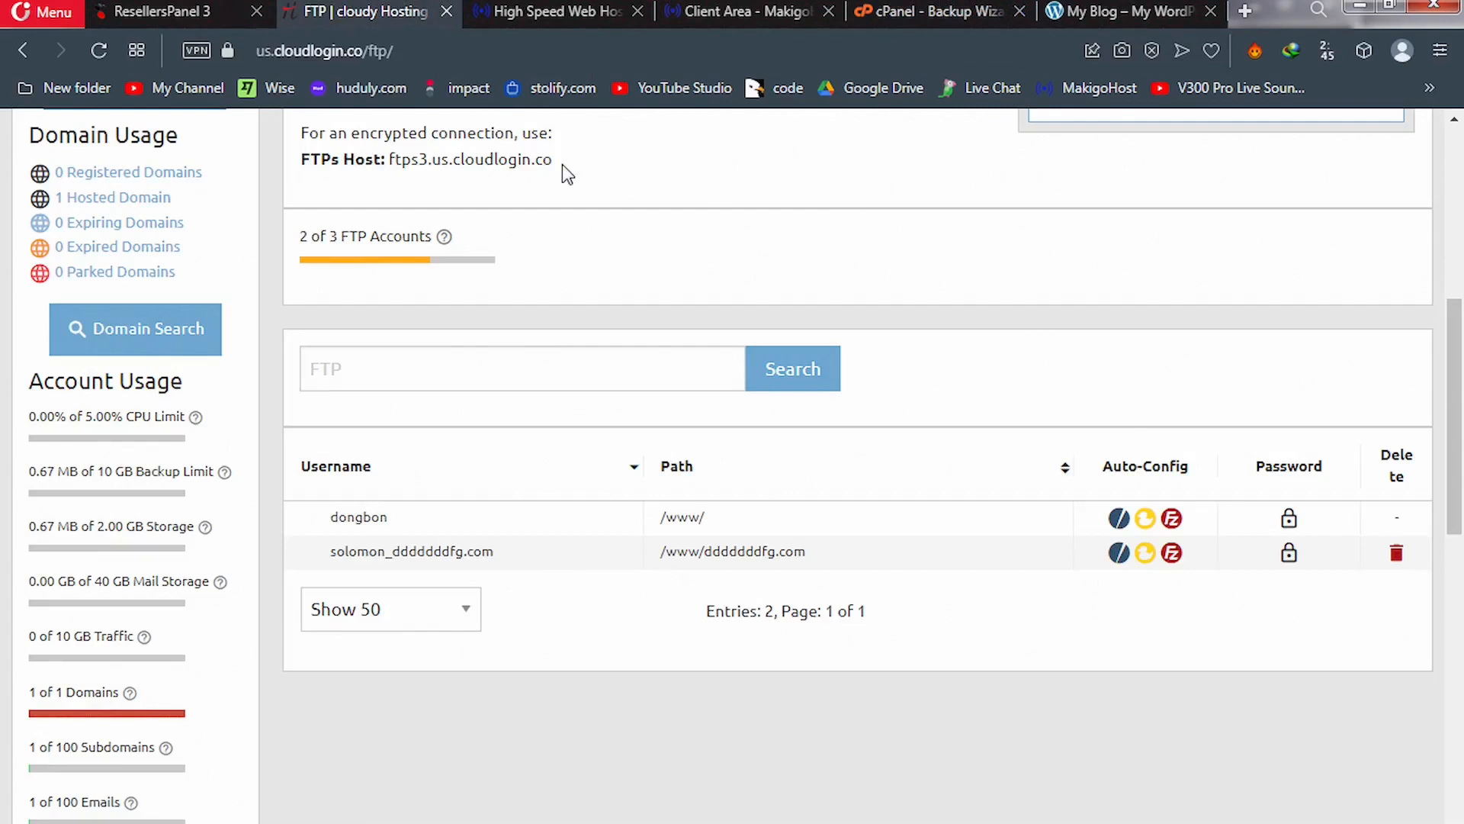
Copy the FTPs host ftps3.us.cloudlogin.co from the cloudy FTP Accounts page
left_click_drag(552, 159, 390, 161)
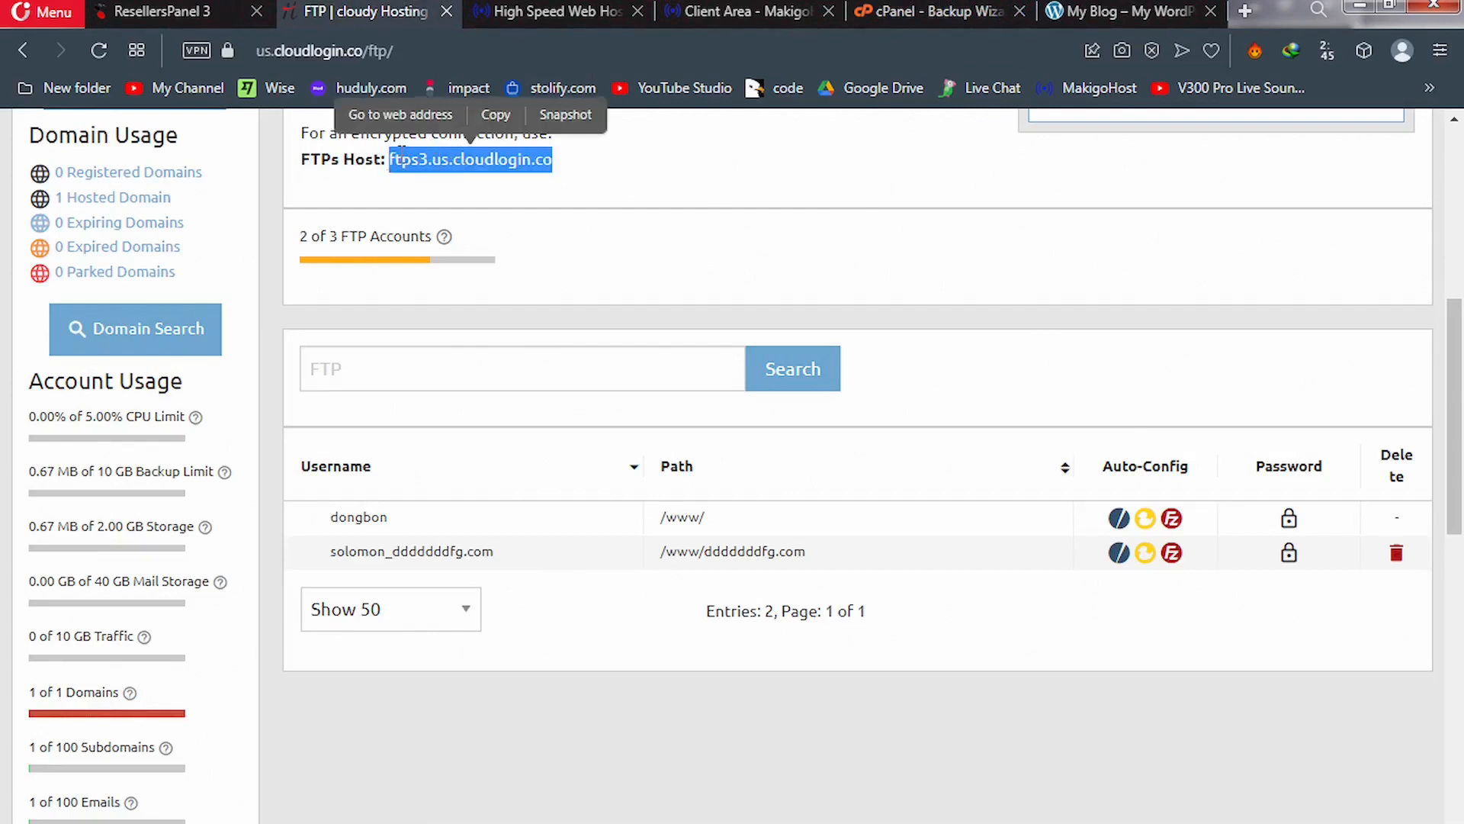
left_click(494, 116)
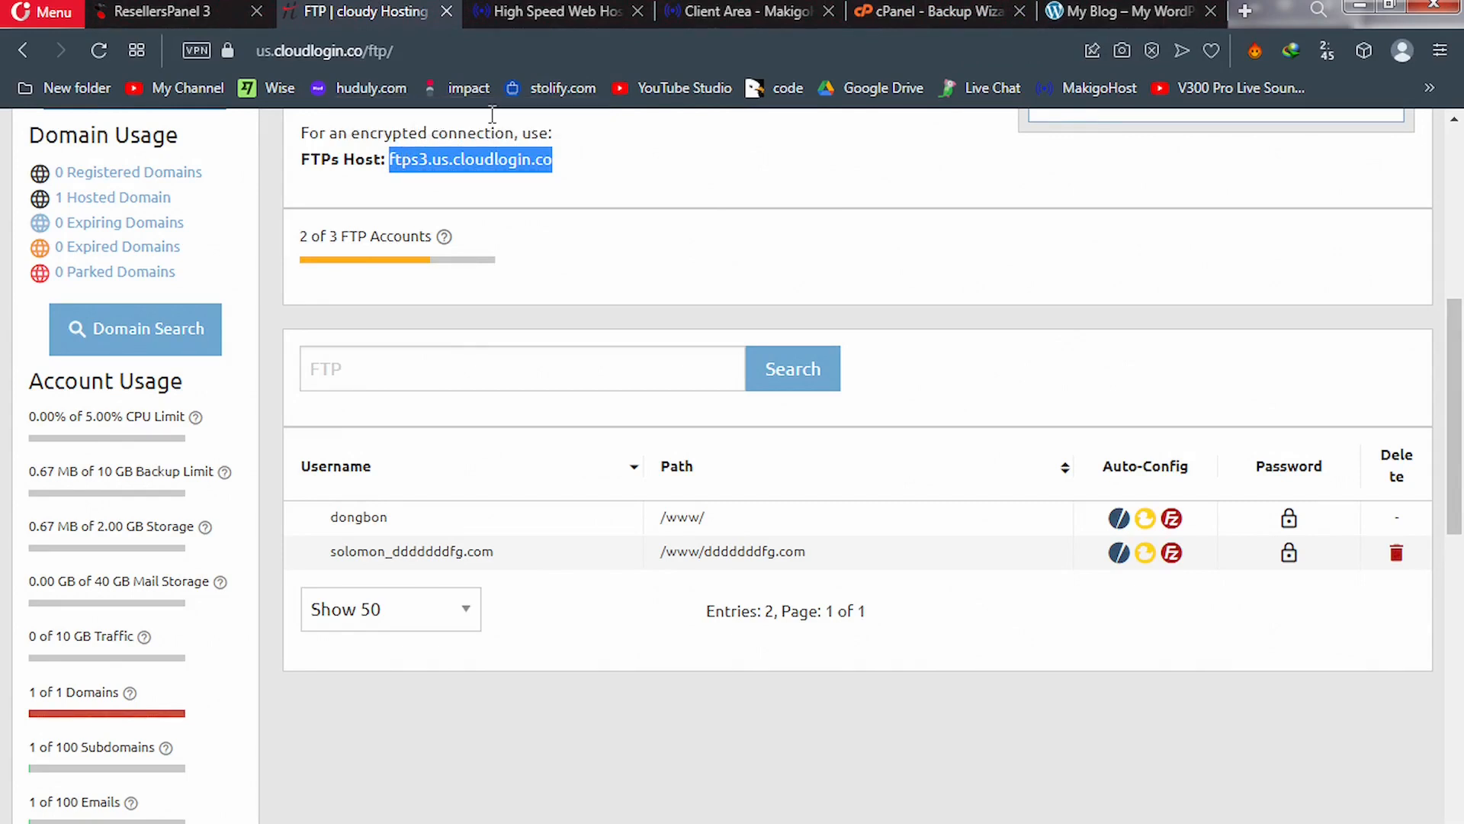
left_click(885, 7)
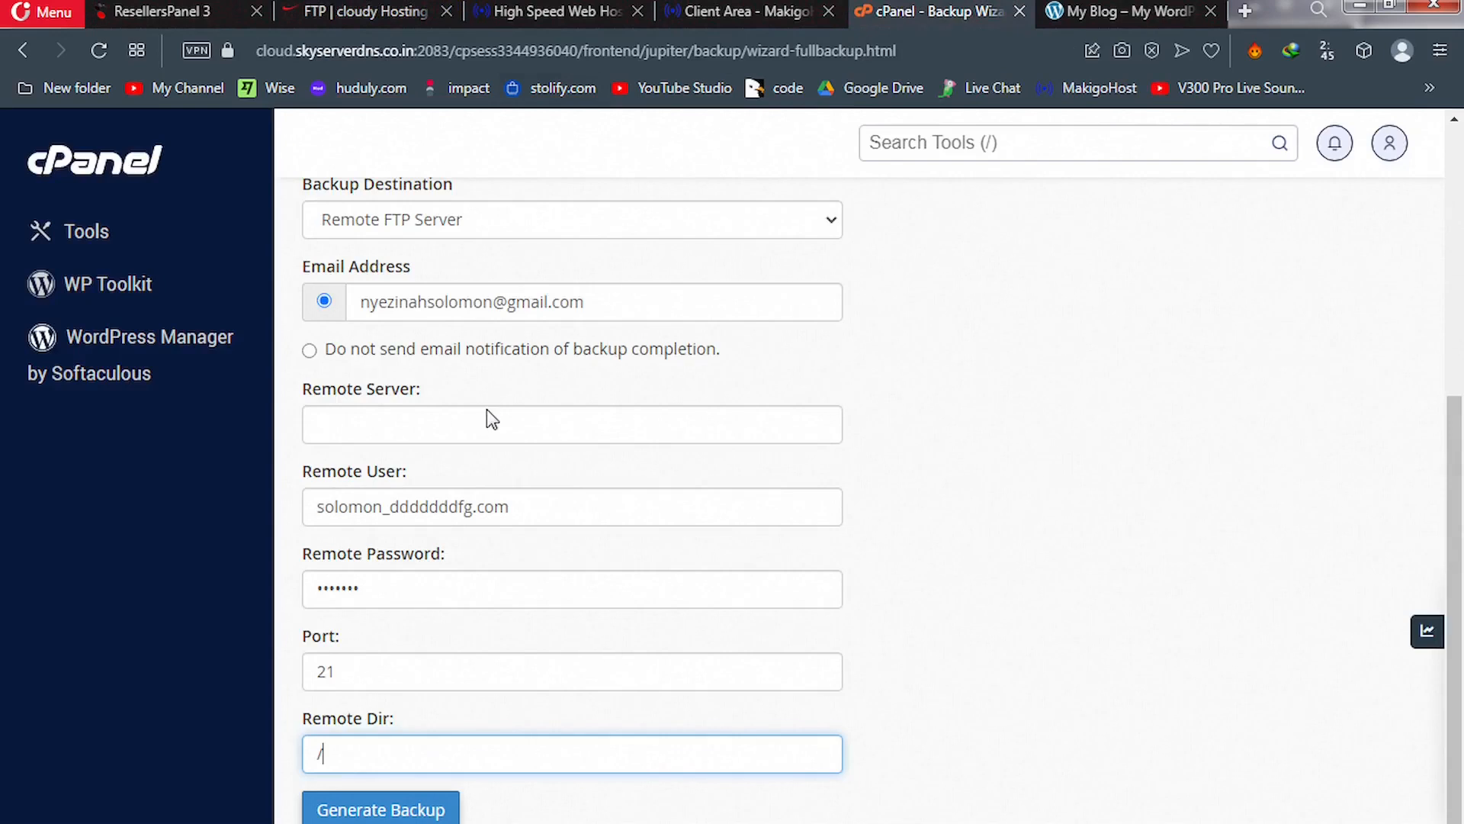
Paste ftps3.us.cloudlogin.co into the backup form's Remote Server field
left_click(440, 425)
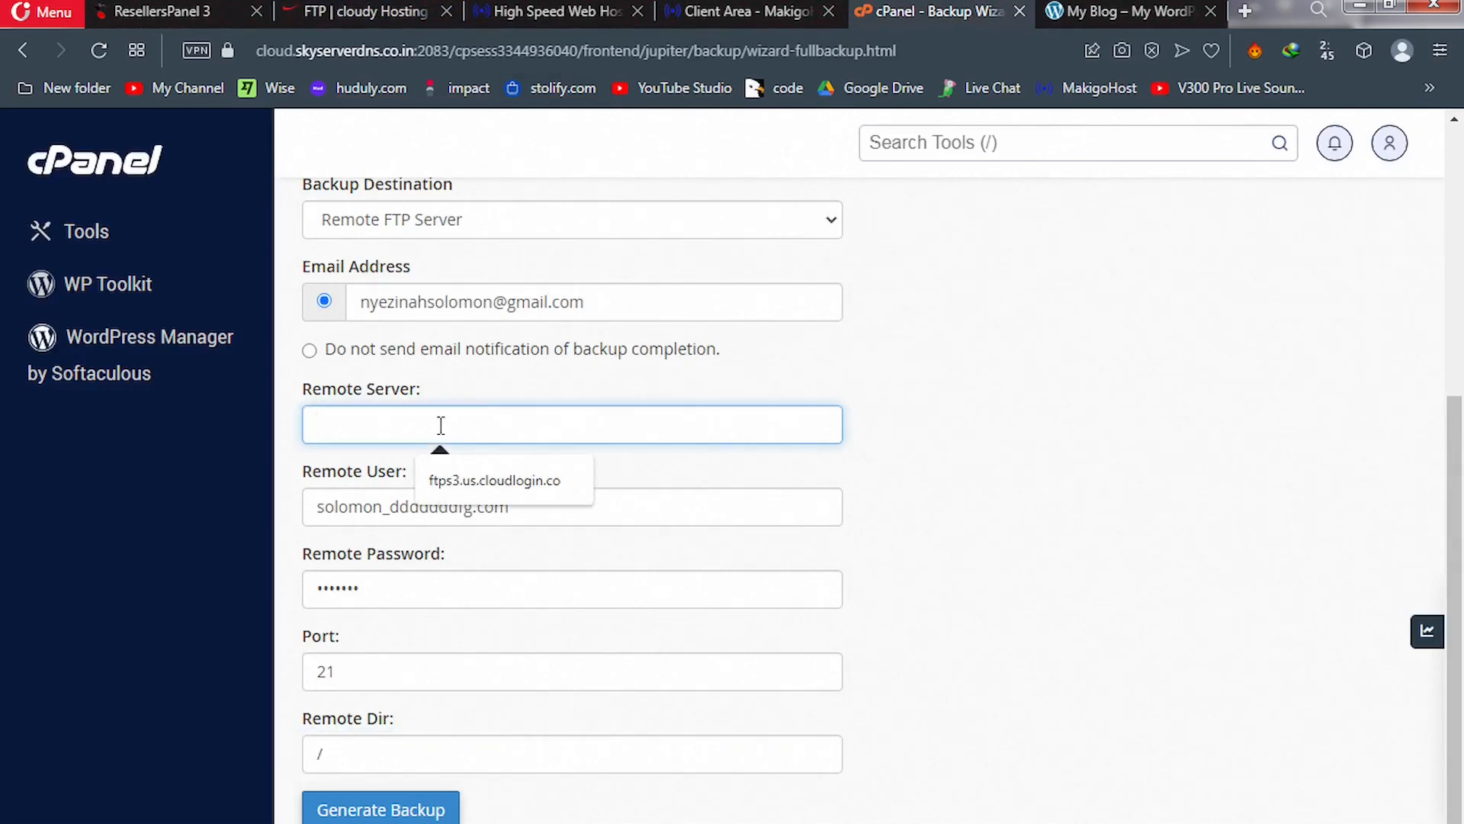
key("ctrl+v")
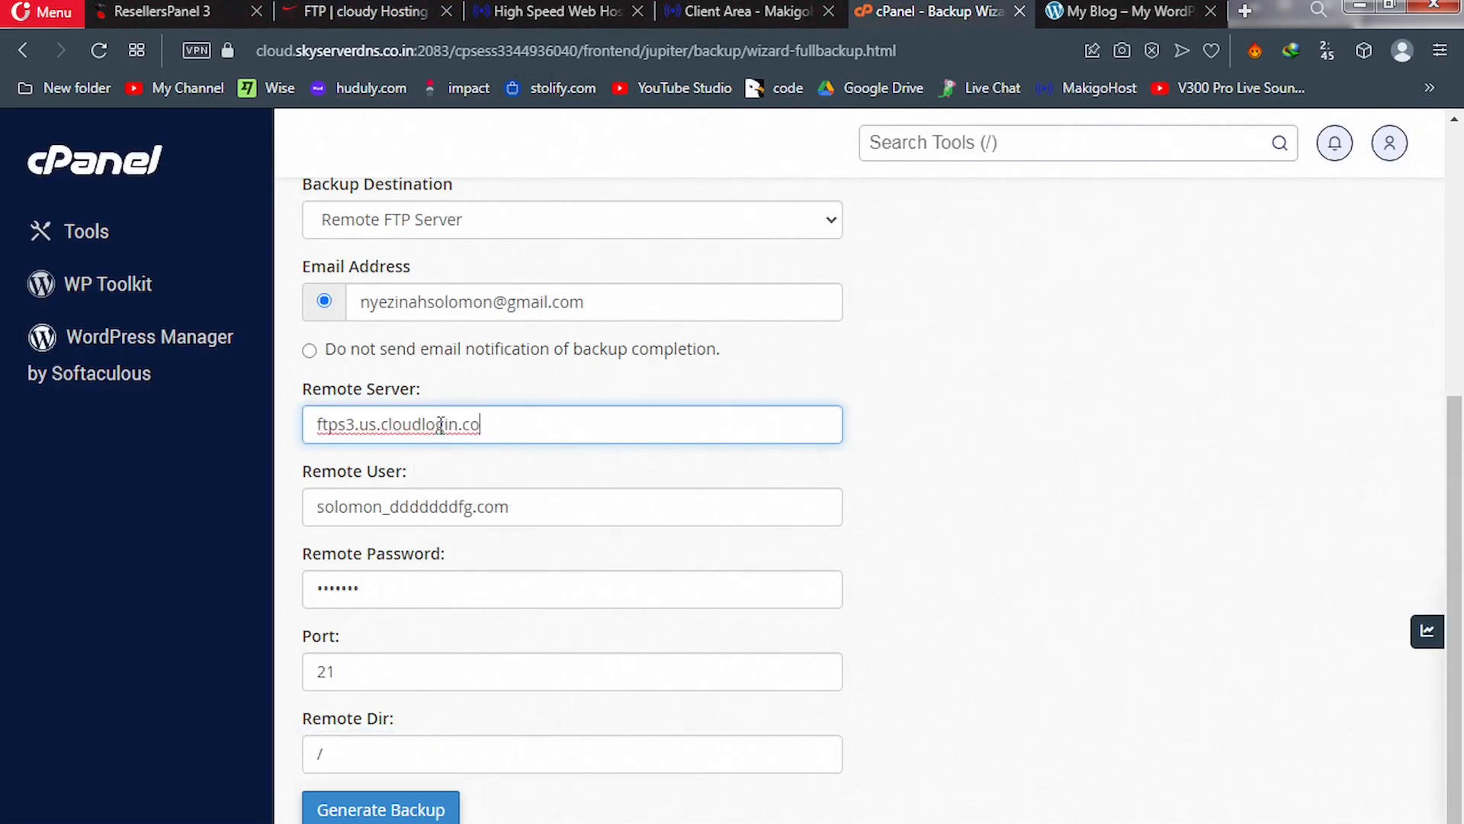
left_click(1116, 419)
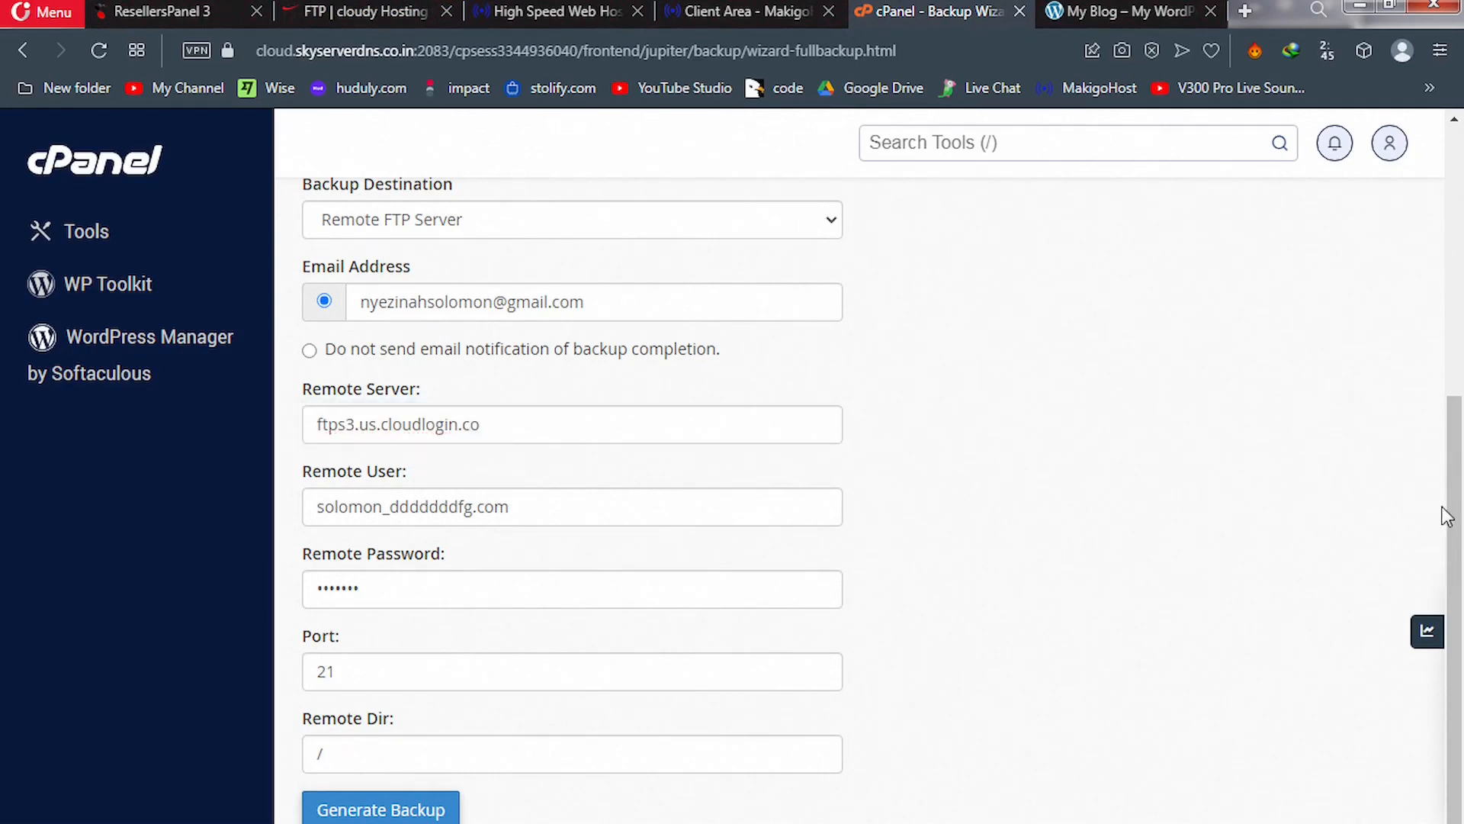
left_click_drag(1457, 517, 1461, 629)
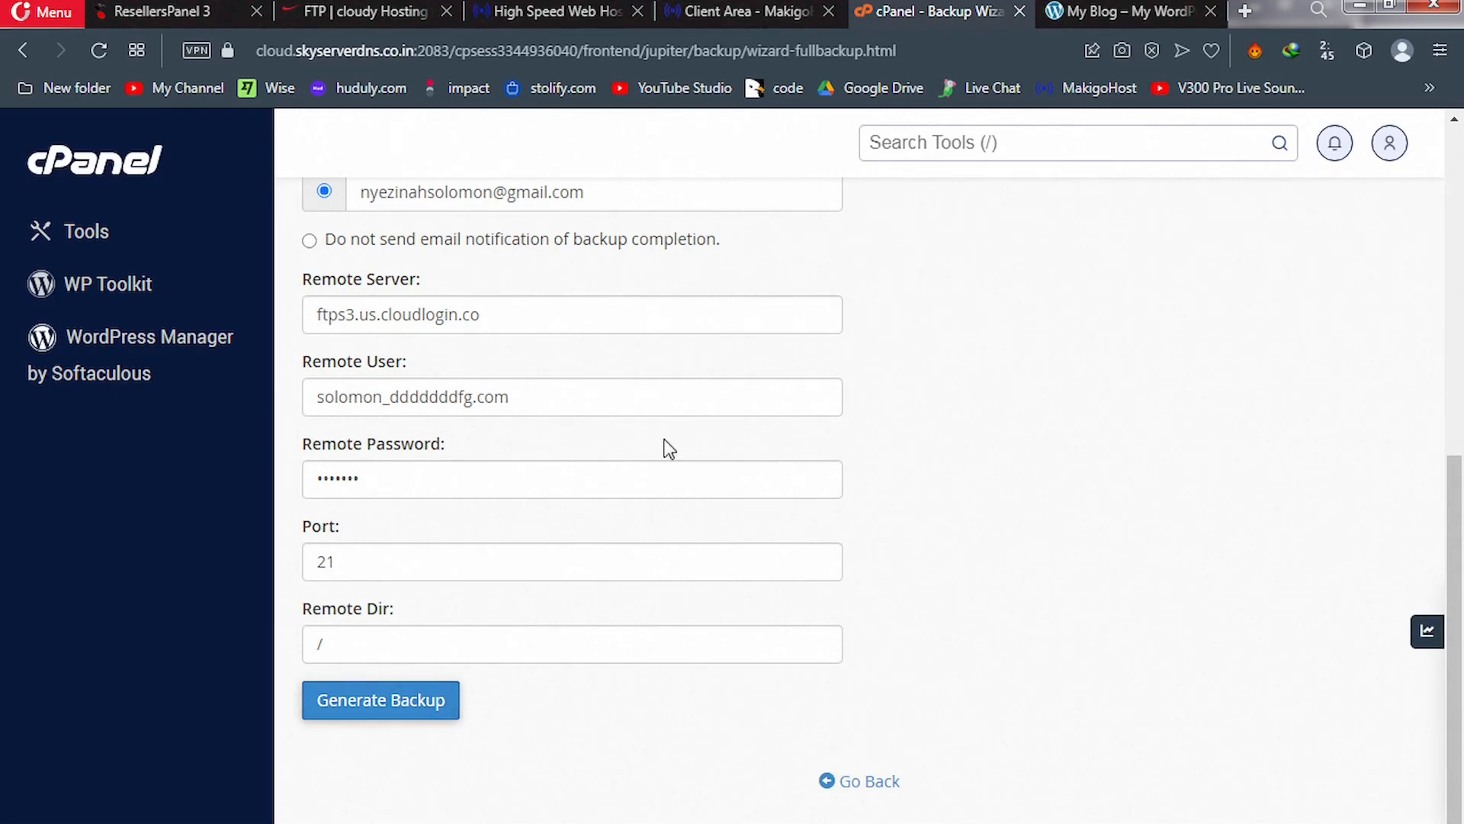
Check in the cloudy File Manager that the ddddddfg.com folder holds only index.xhtml
left_click(359, 14)
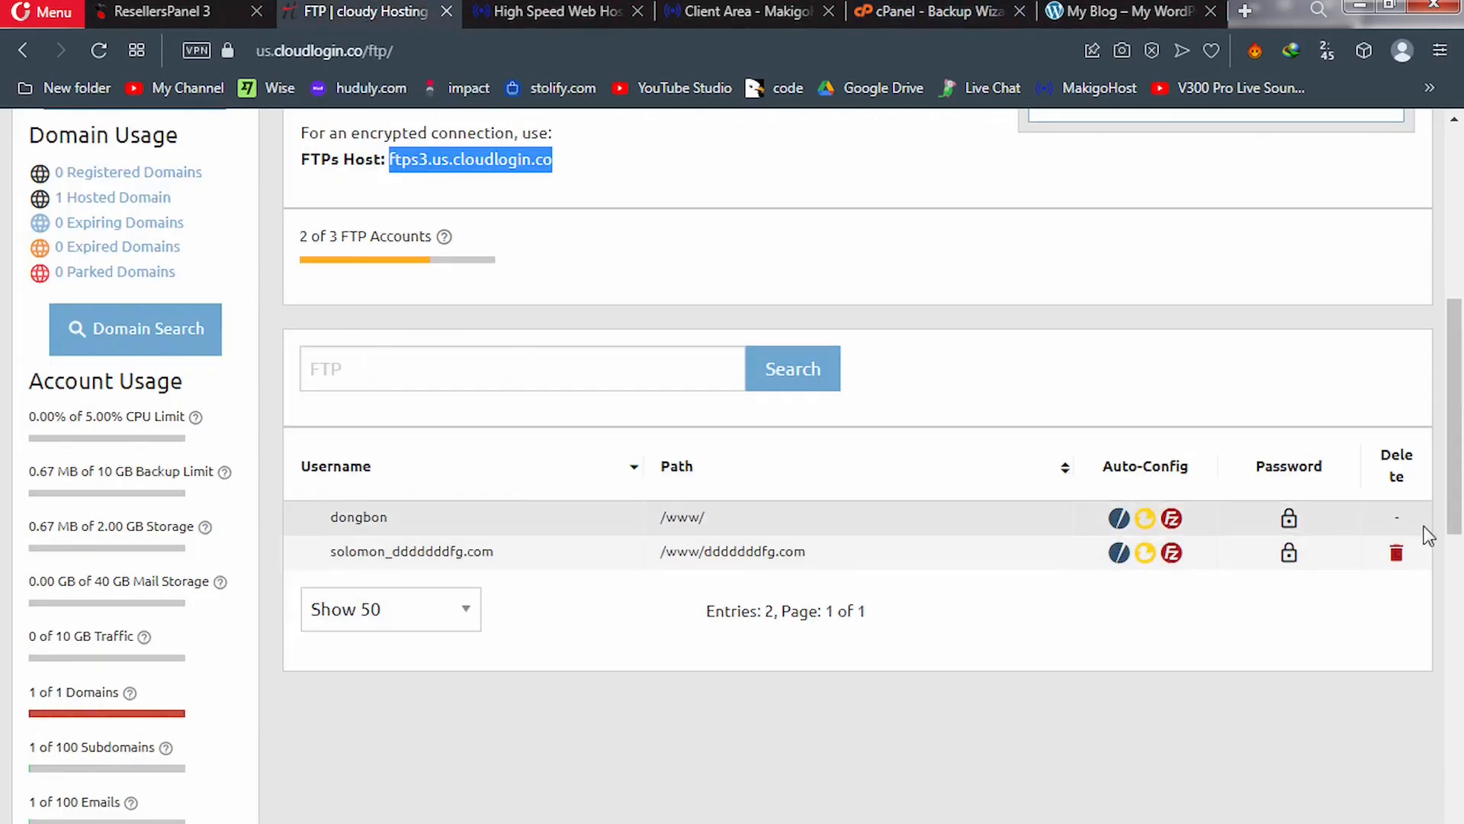
left_click_drag(1460, 459, 1449, 221)
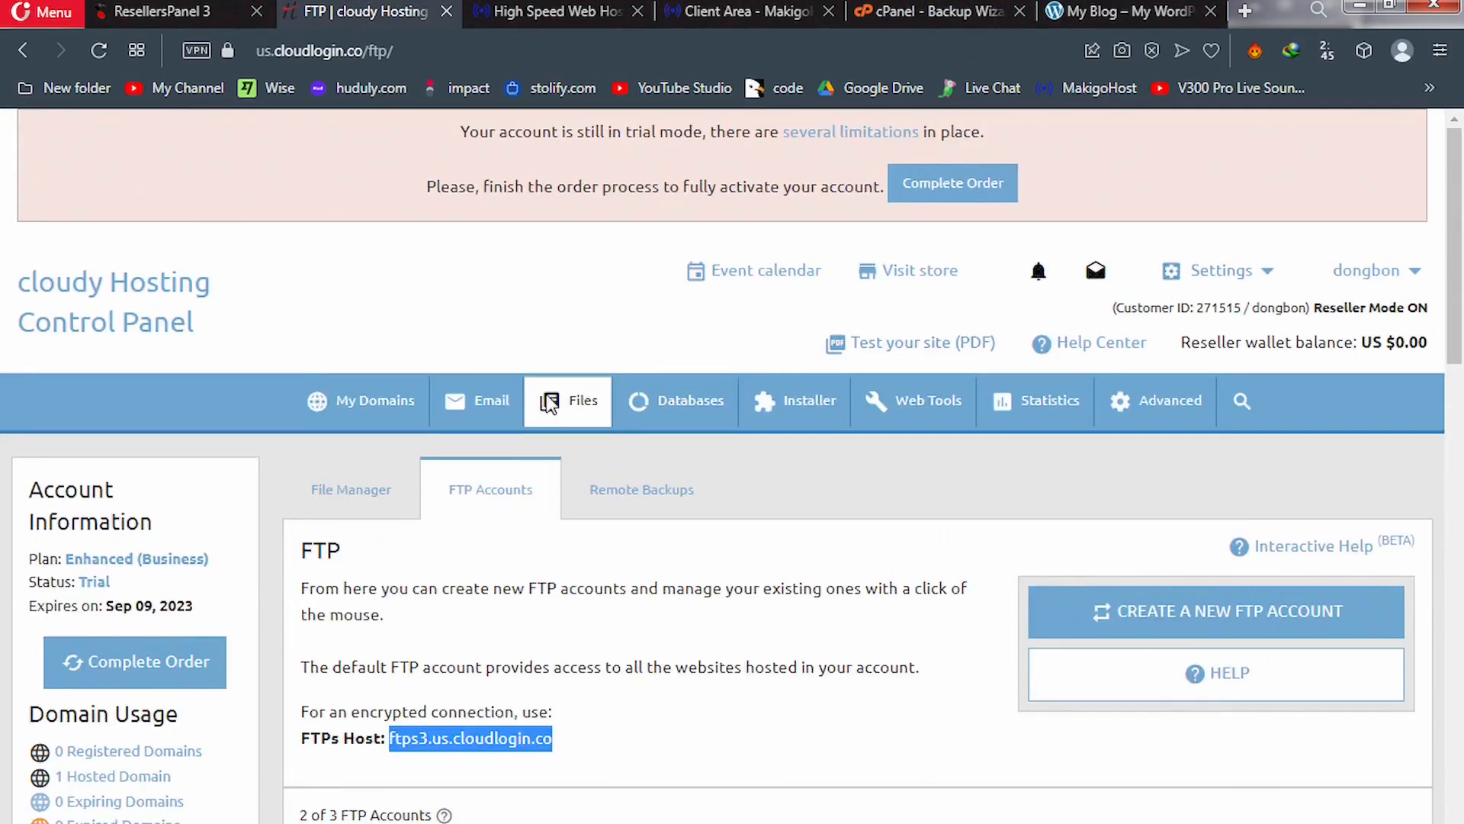
left_click(352, 491)
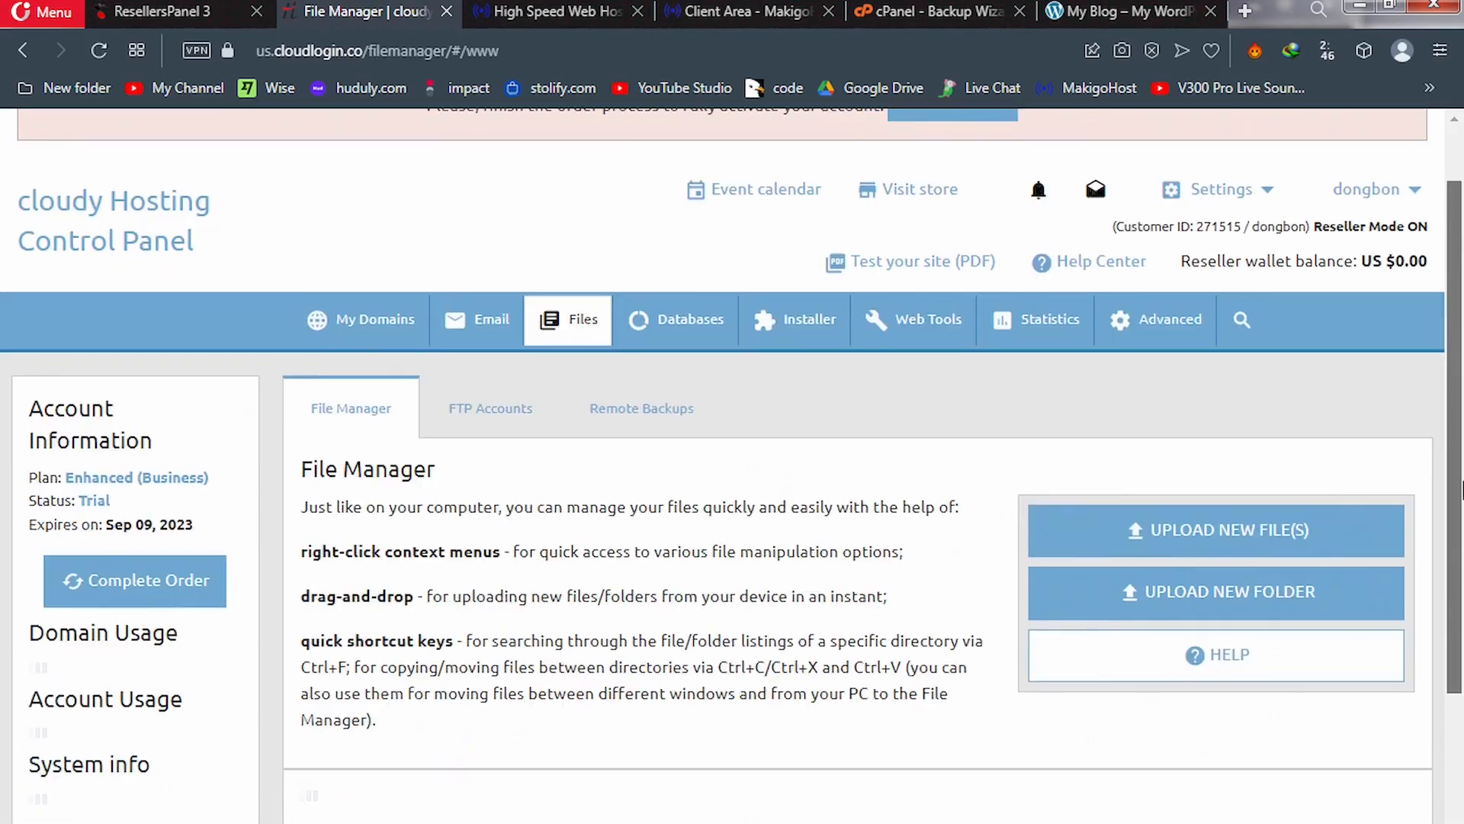
scroll(1462, 328, "down", 3)
scroll(1462, 556, "down", 4)
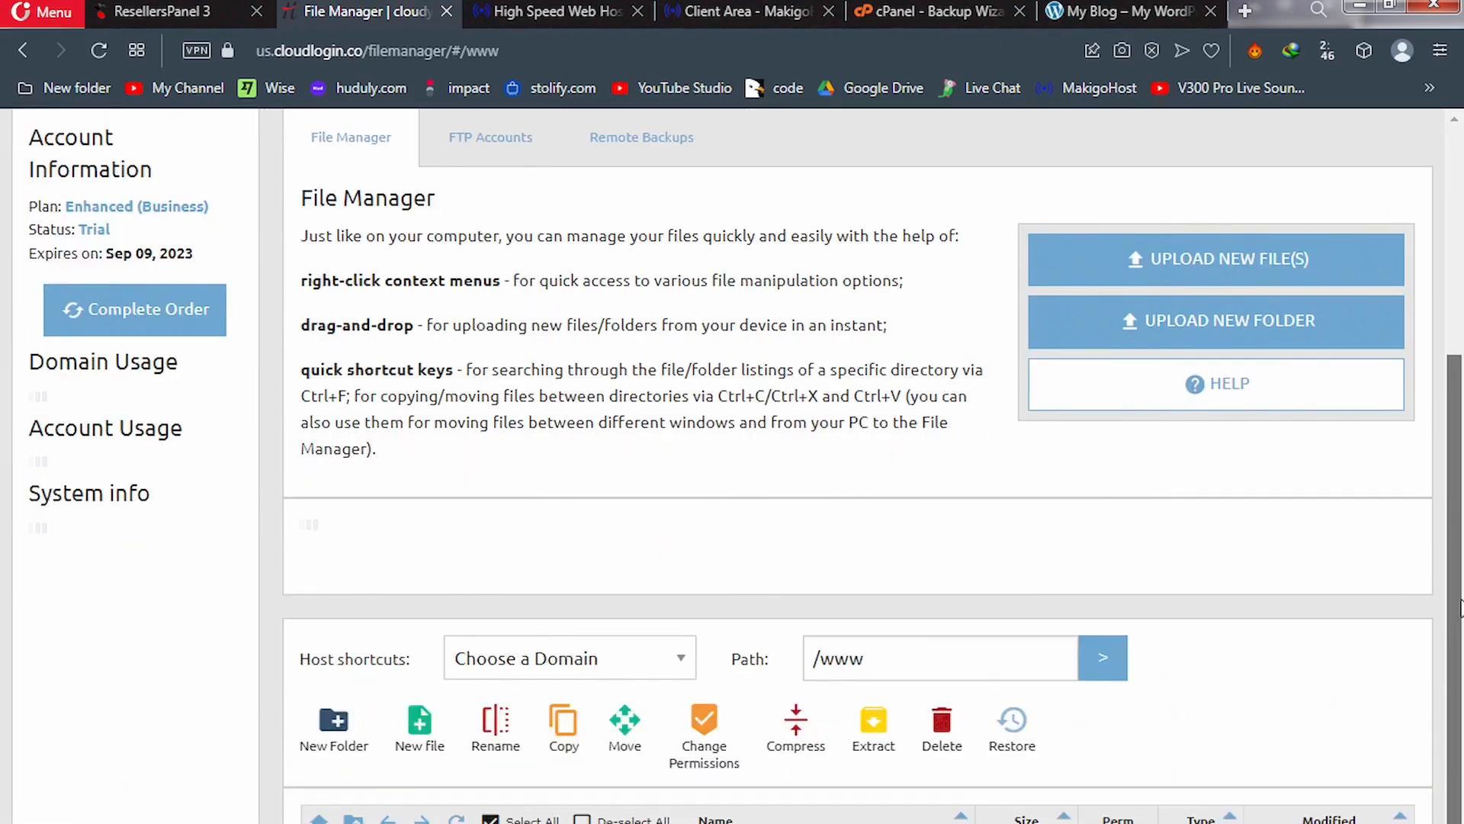
scroll(1460, 686, "down", 1)
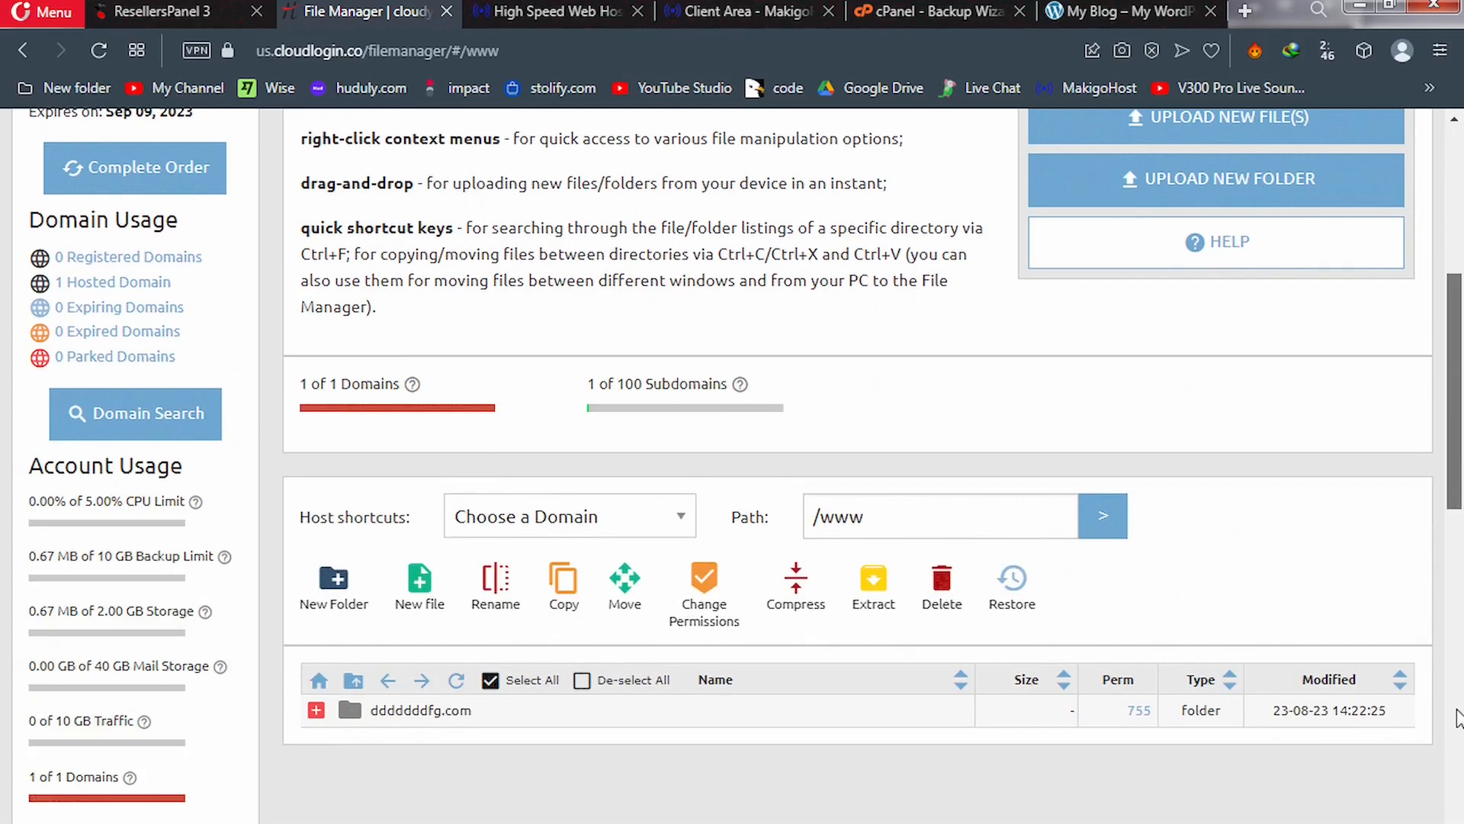
double_click(421, 699)
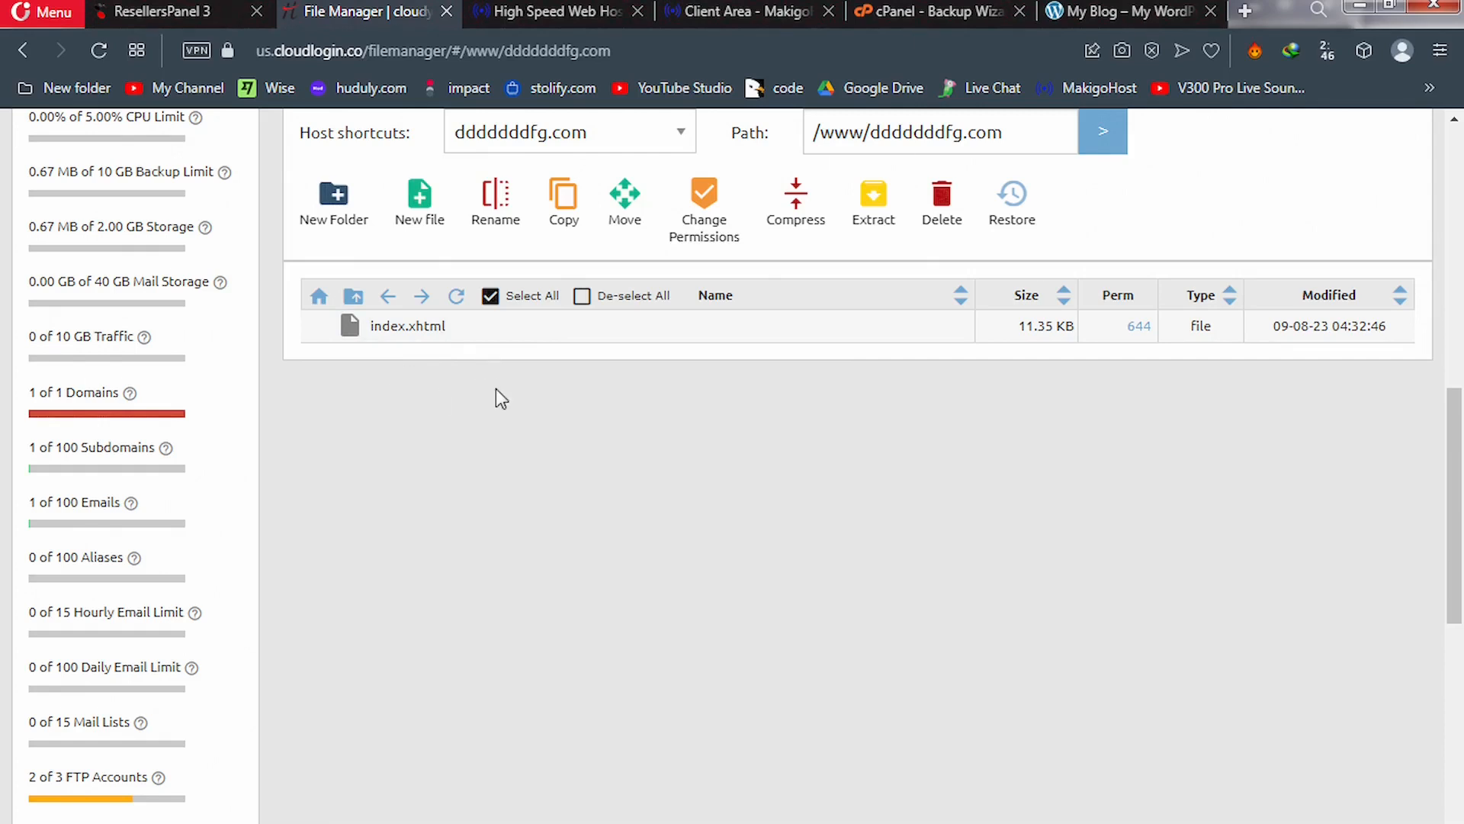
left_click(926, 9)
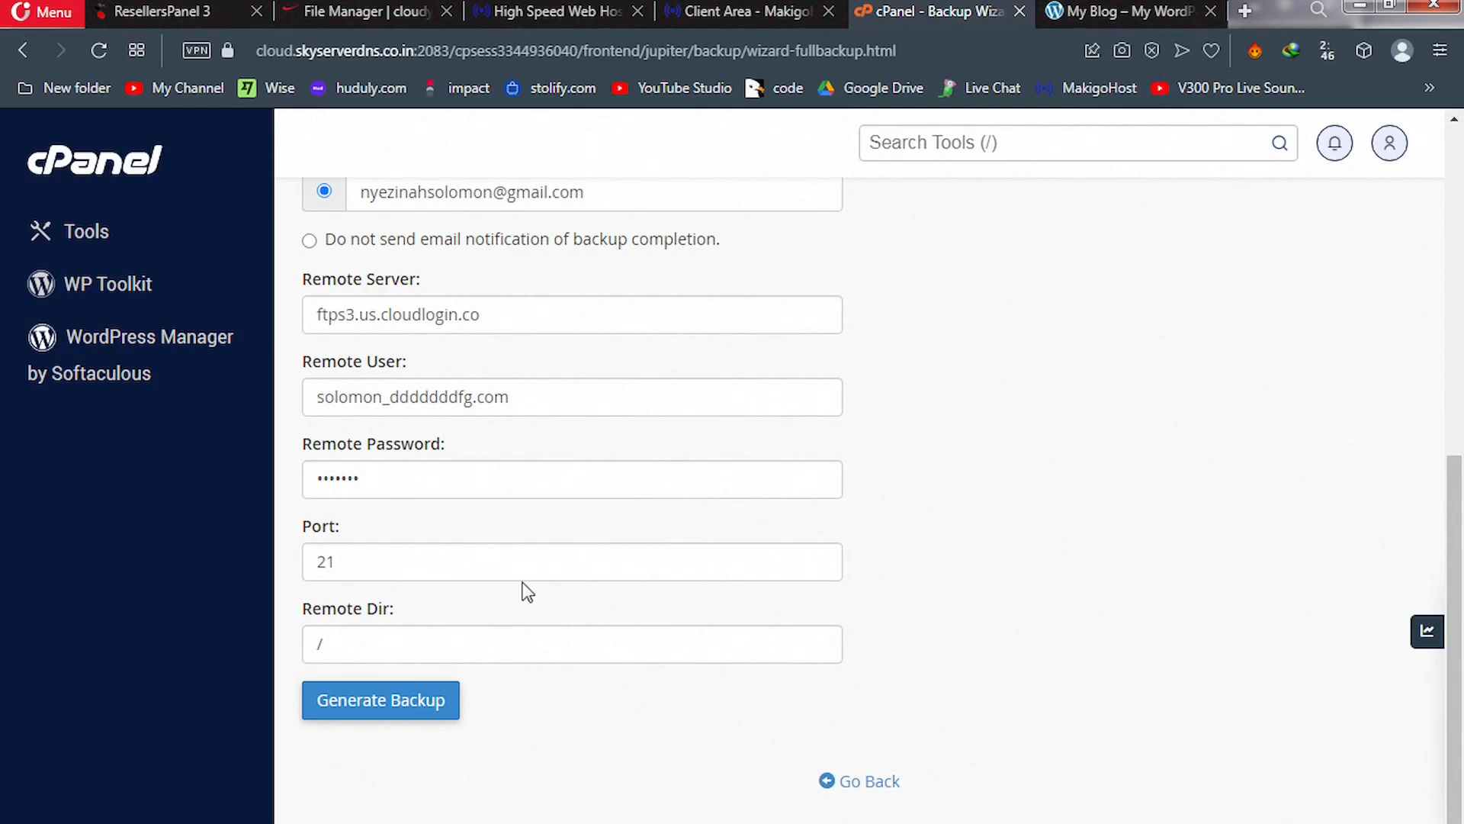
Generate the full account backup and send it to the remote FTP server
left_click(404, 698)
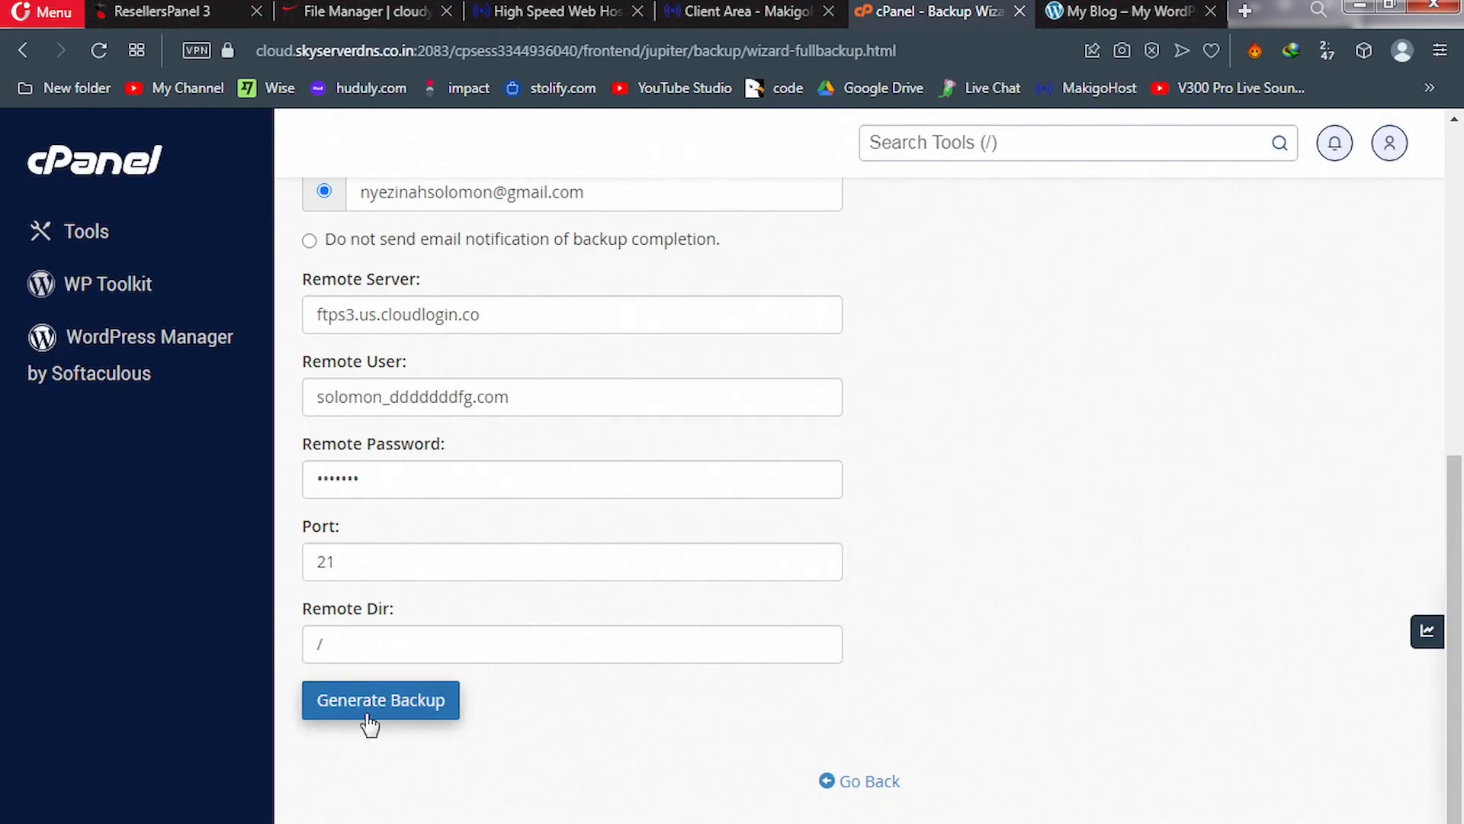
left_click(369, 721)
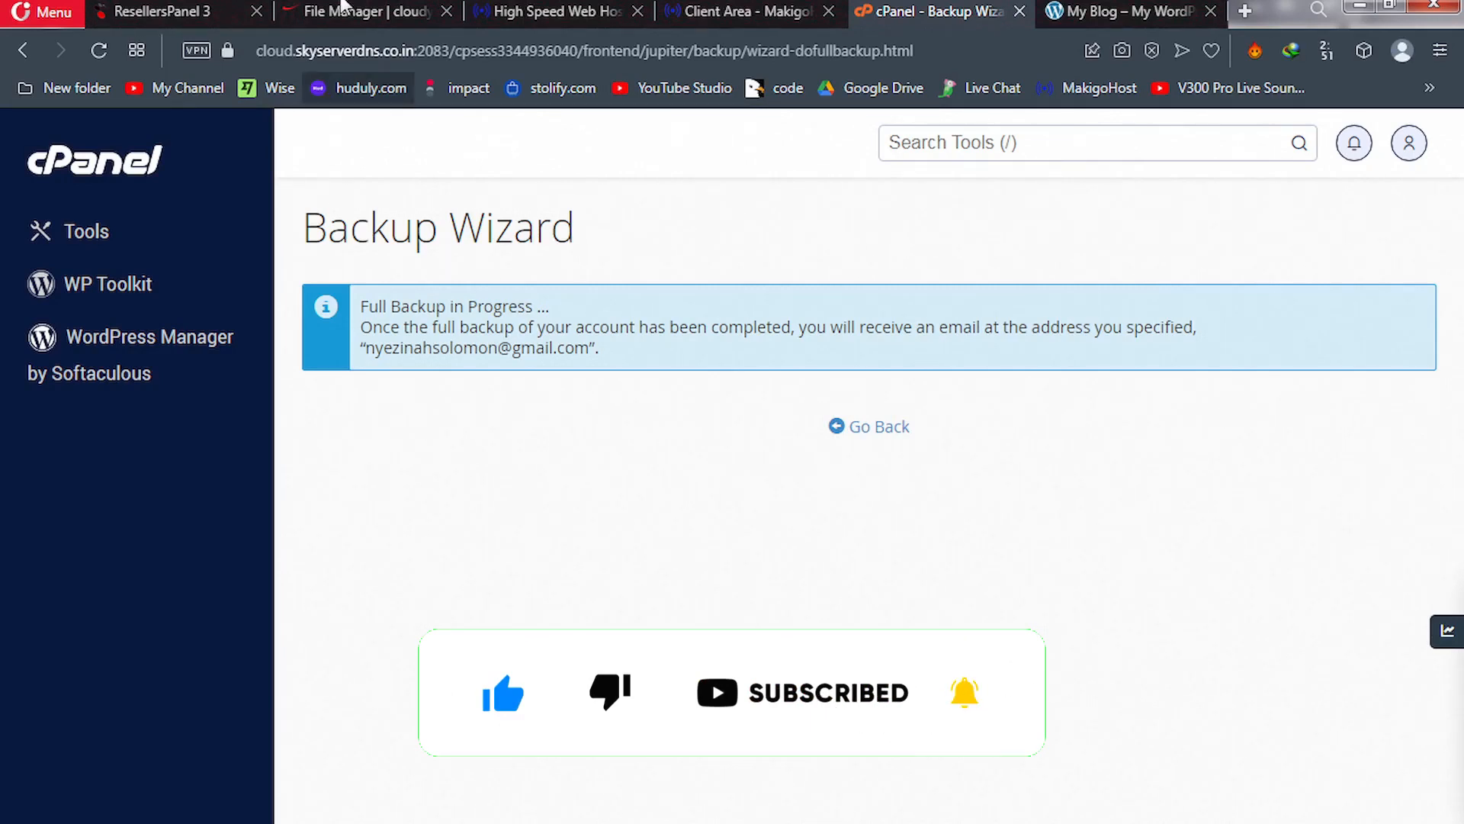
left_click(342, 9)
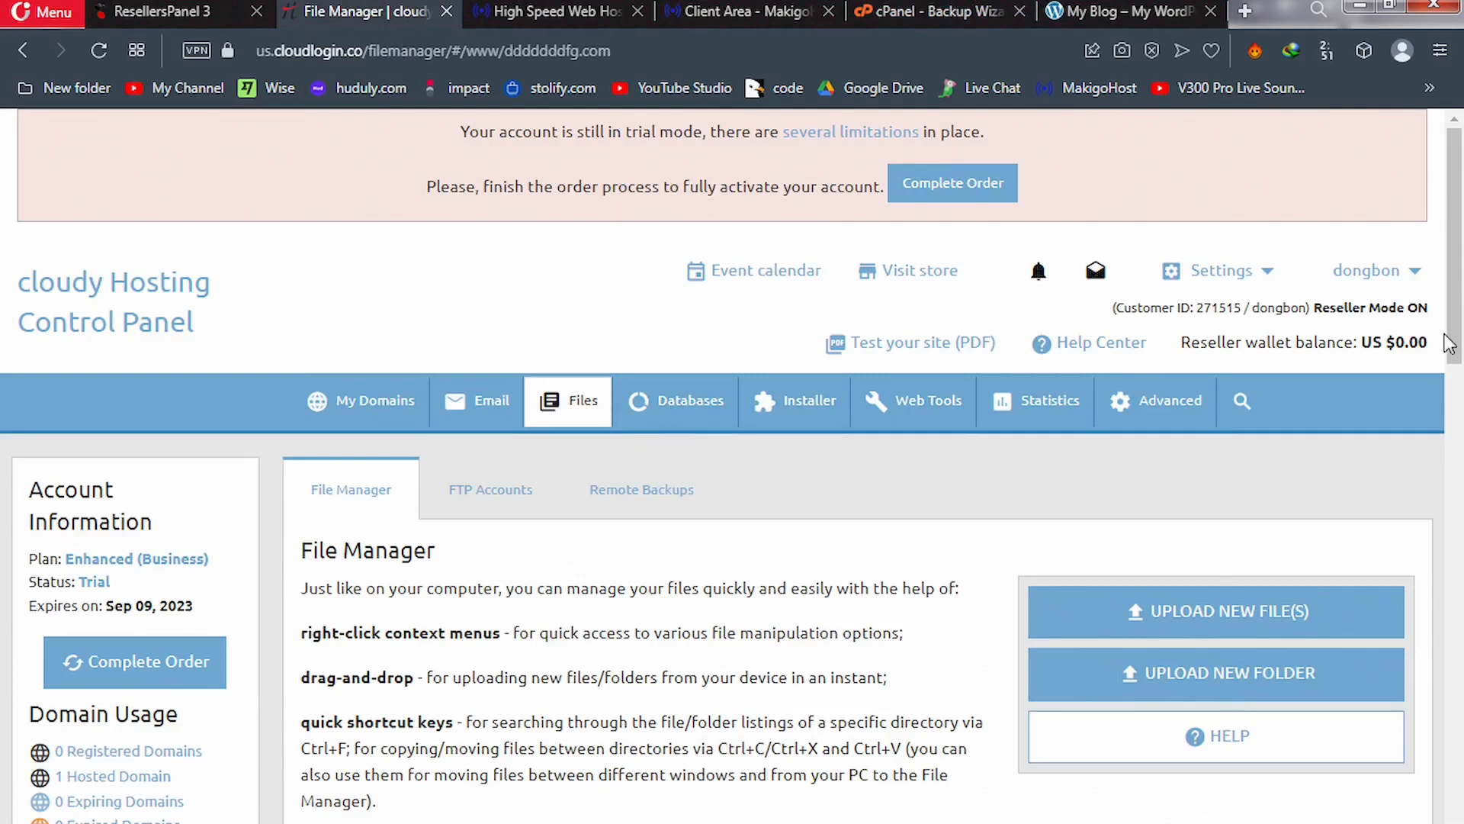
Reload File Manager and select the new 24.57 MB backup-8.23.2023 .tar.gz archive
left_click_drag(1457, 340, 1462, 418)
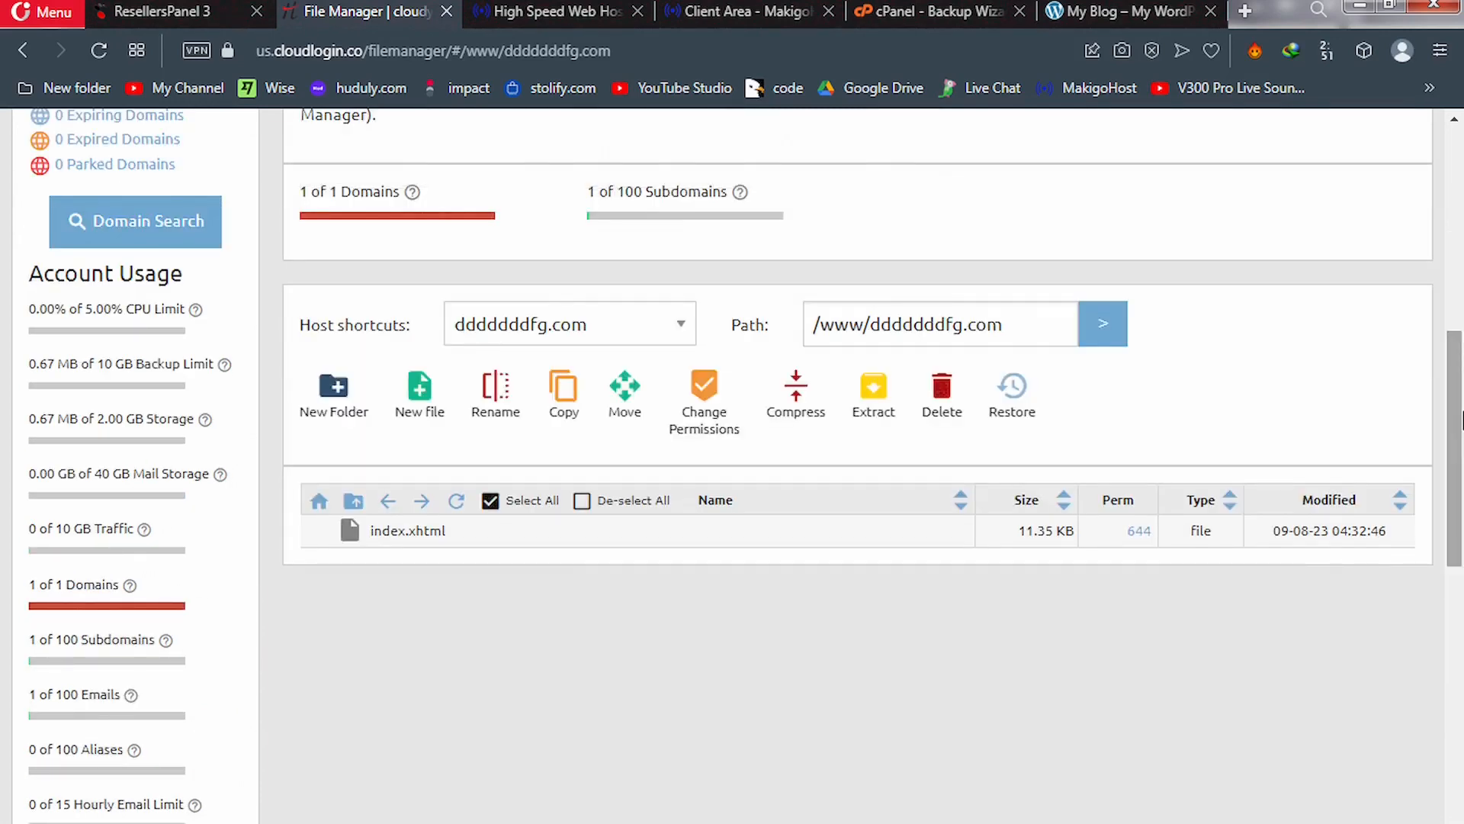
key("F5")
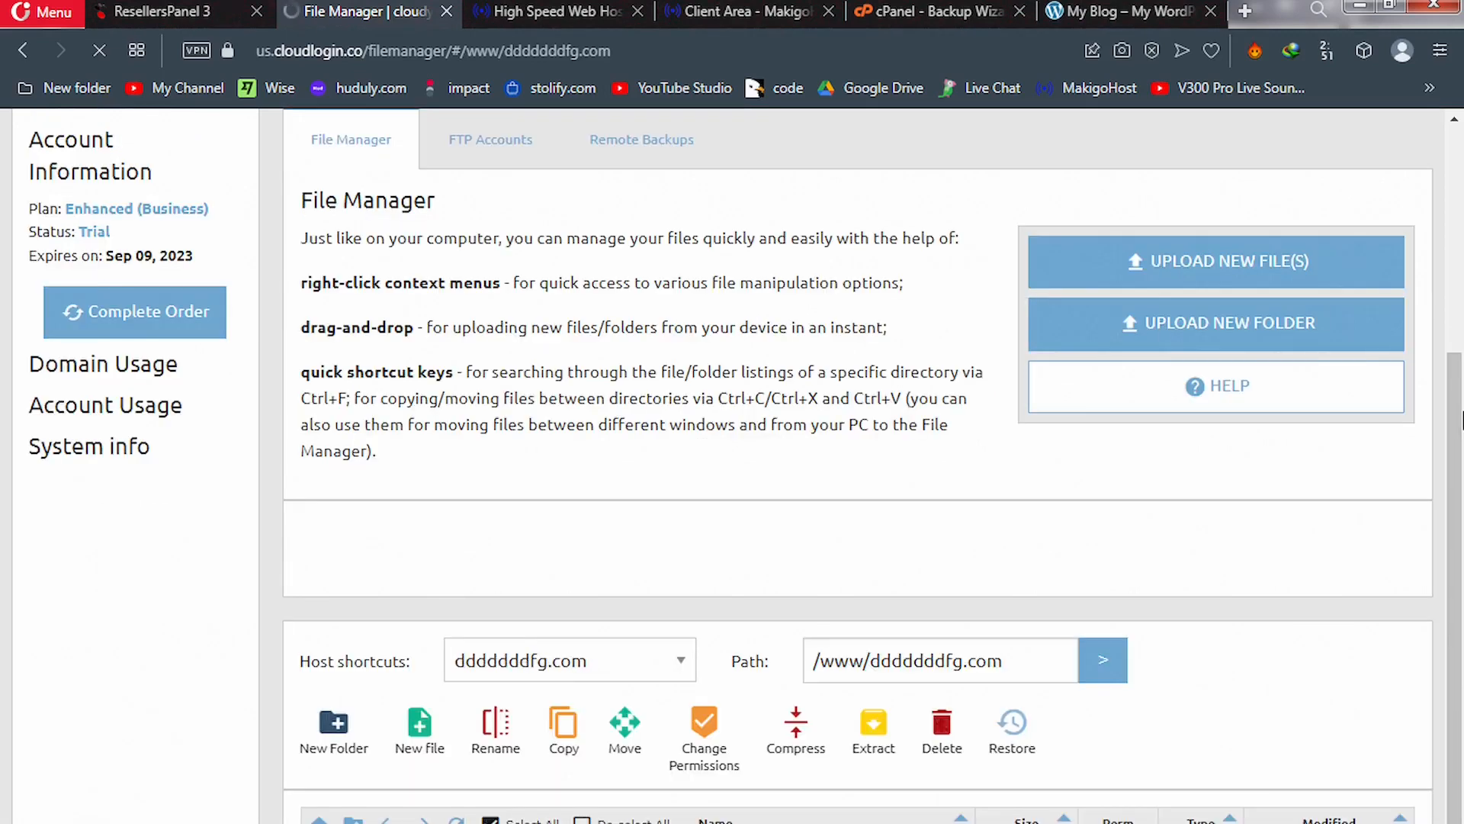
left_click_drag(1462, 504, 1462, 576)
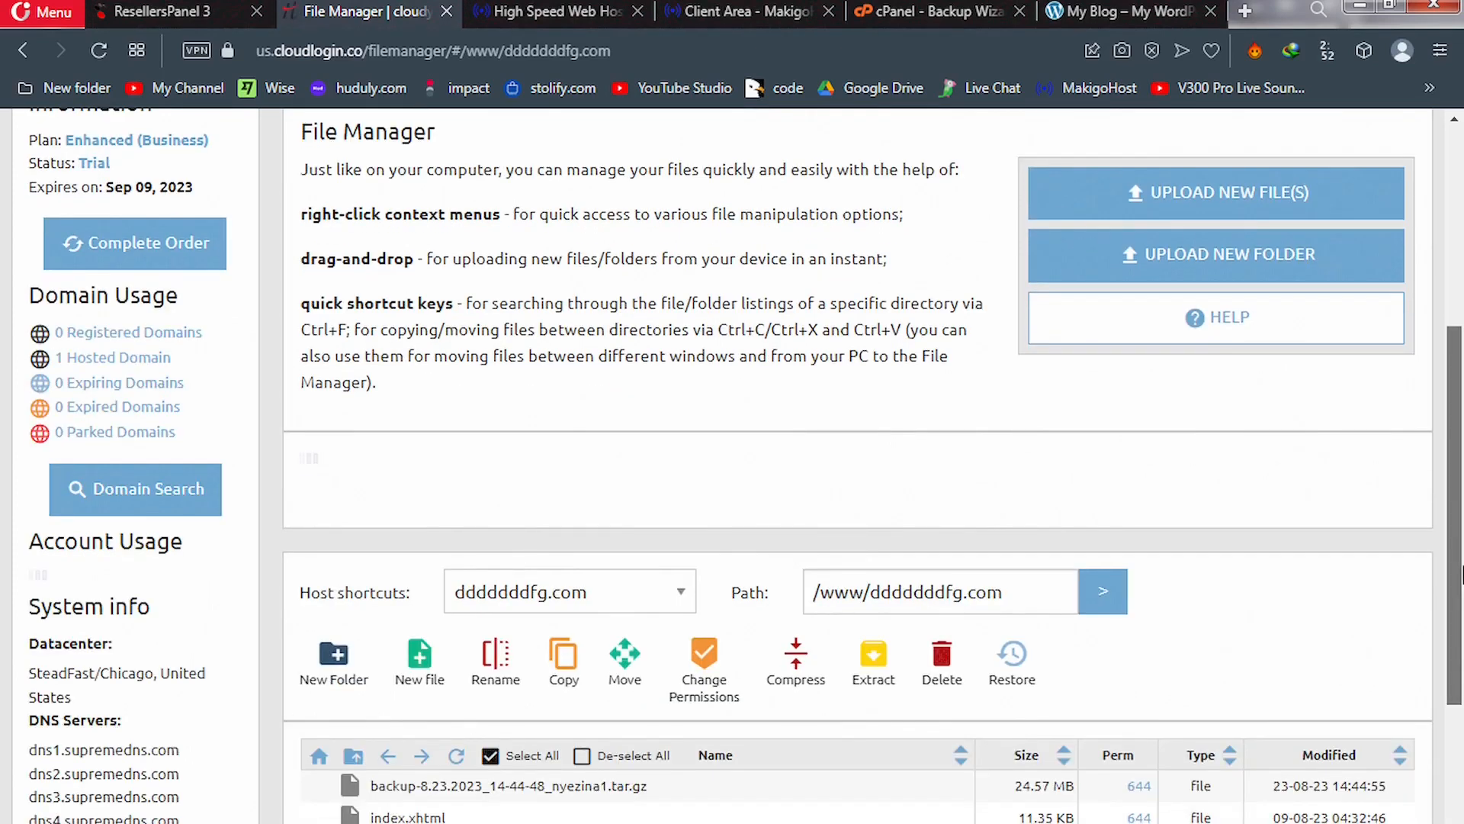
scroll(1289, 621, "down", 2)
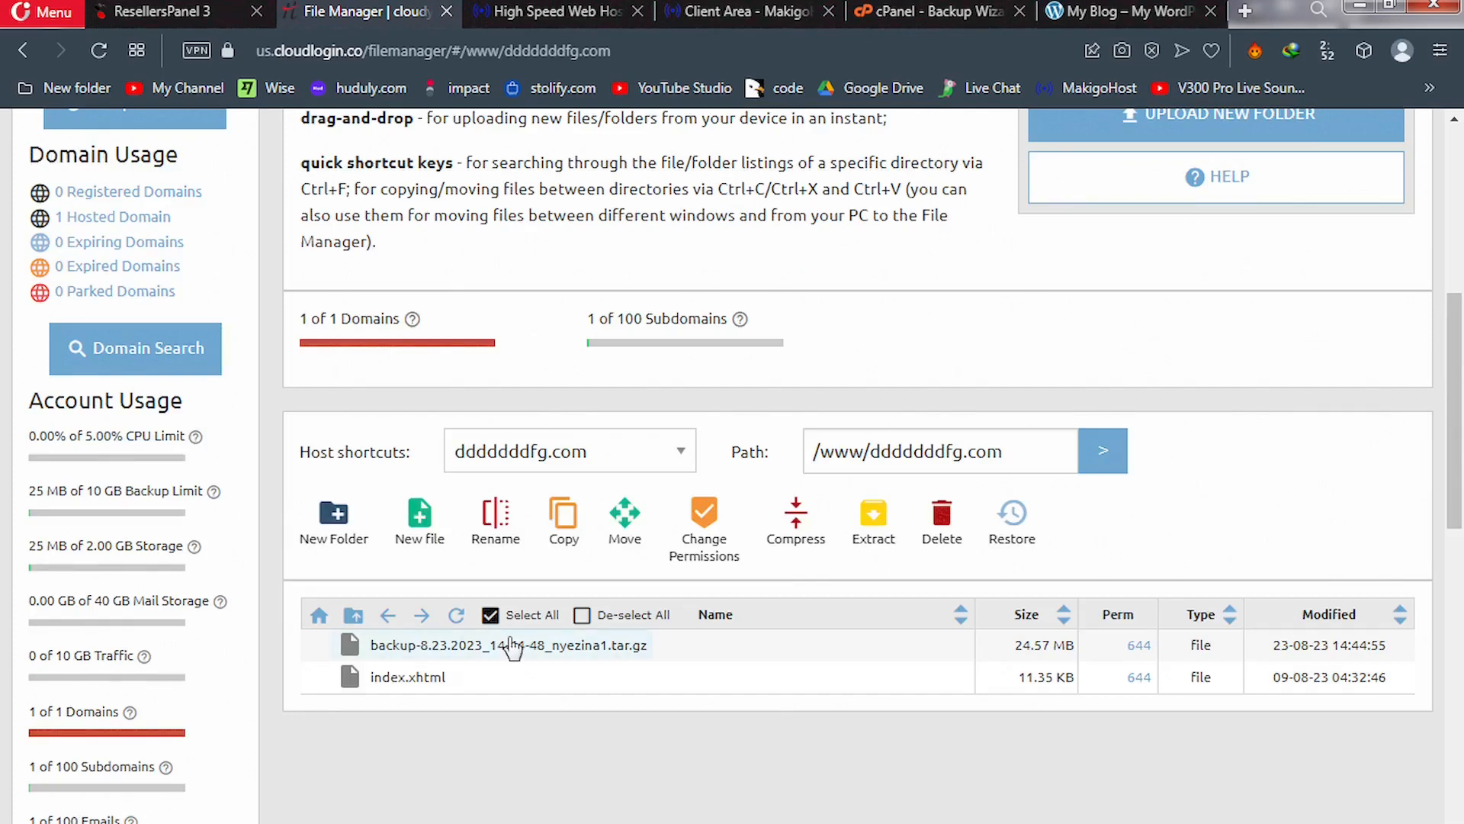
left_click(540, 651)
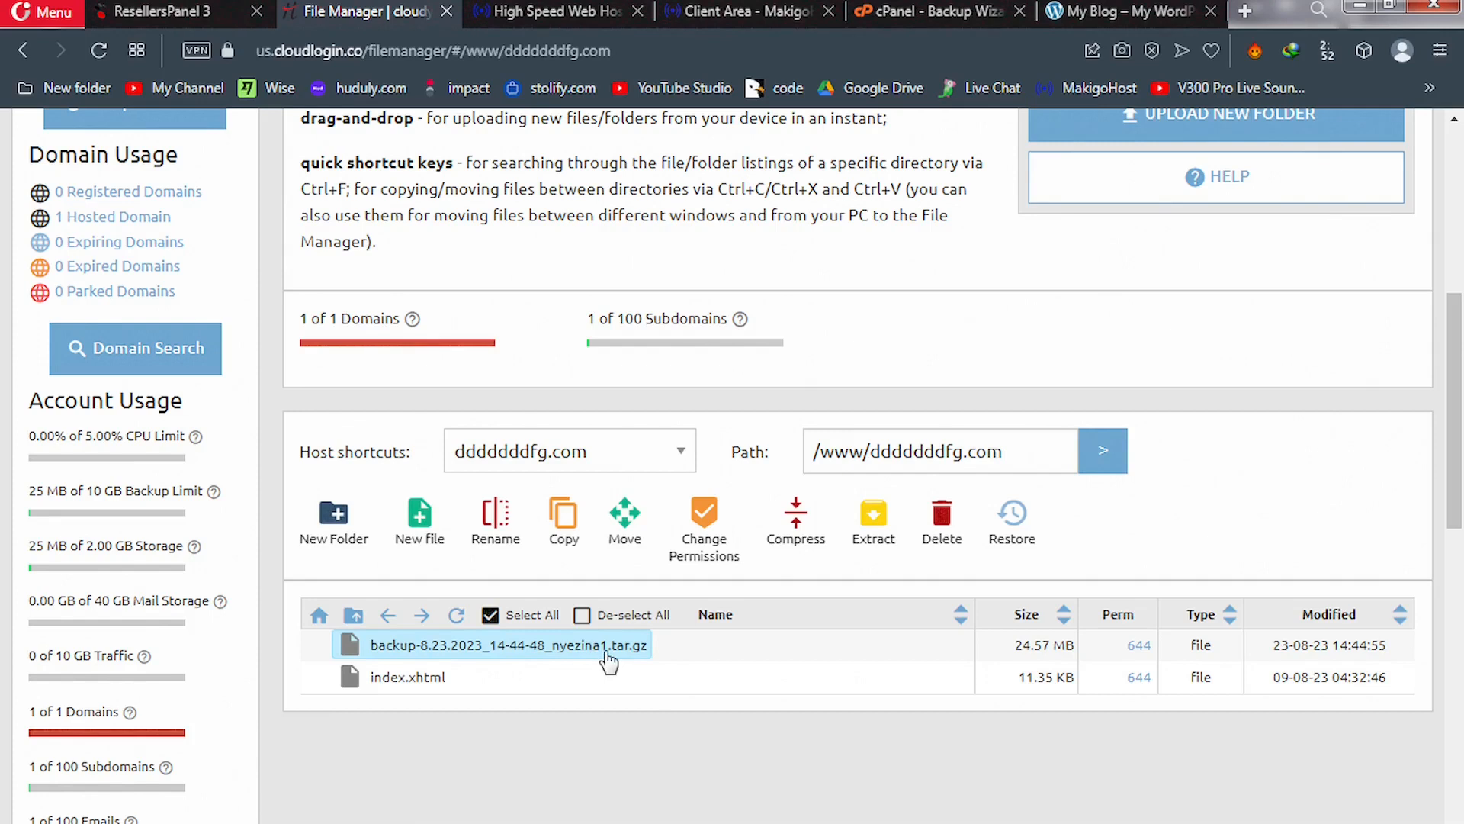
Leave the cPanel backup progress page and return to the cPanel Tools home
left_click(918, 15)
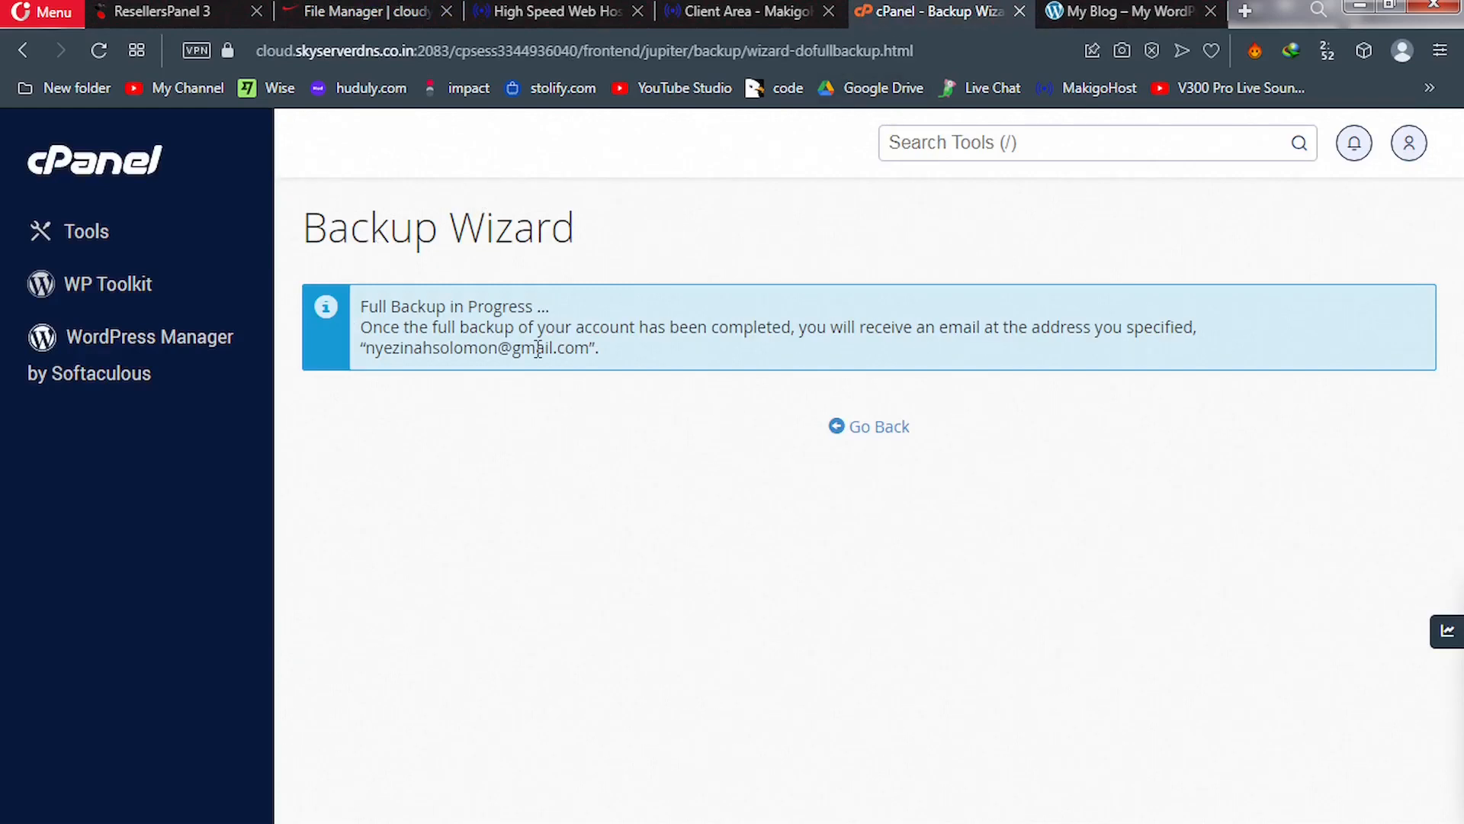
left_click(874, 432)
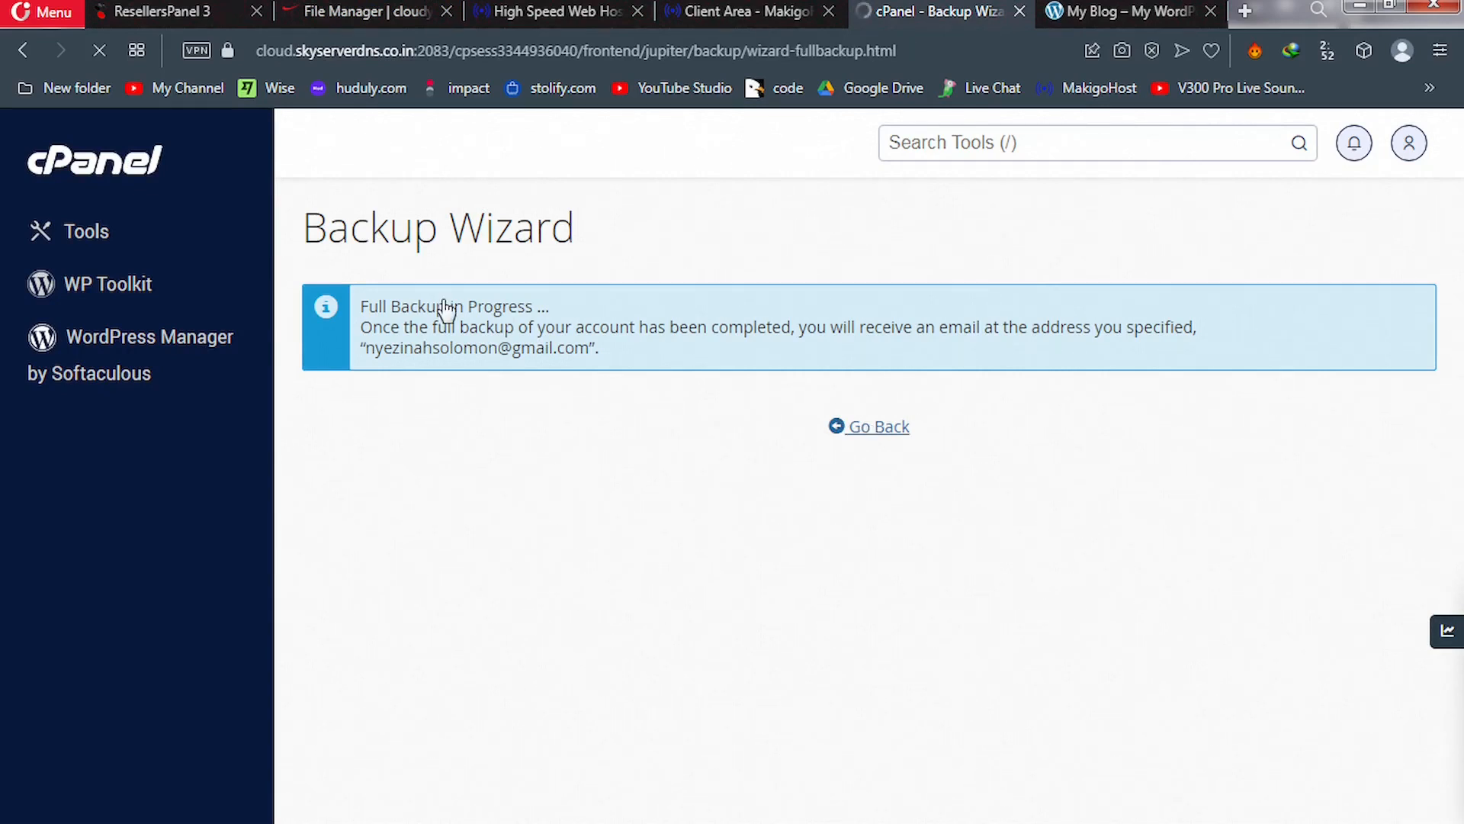
left_click(84, 240)
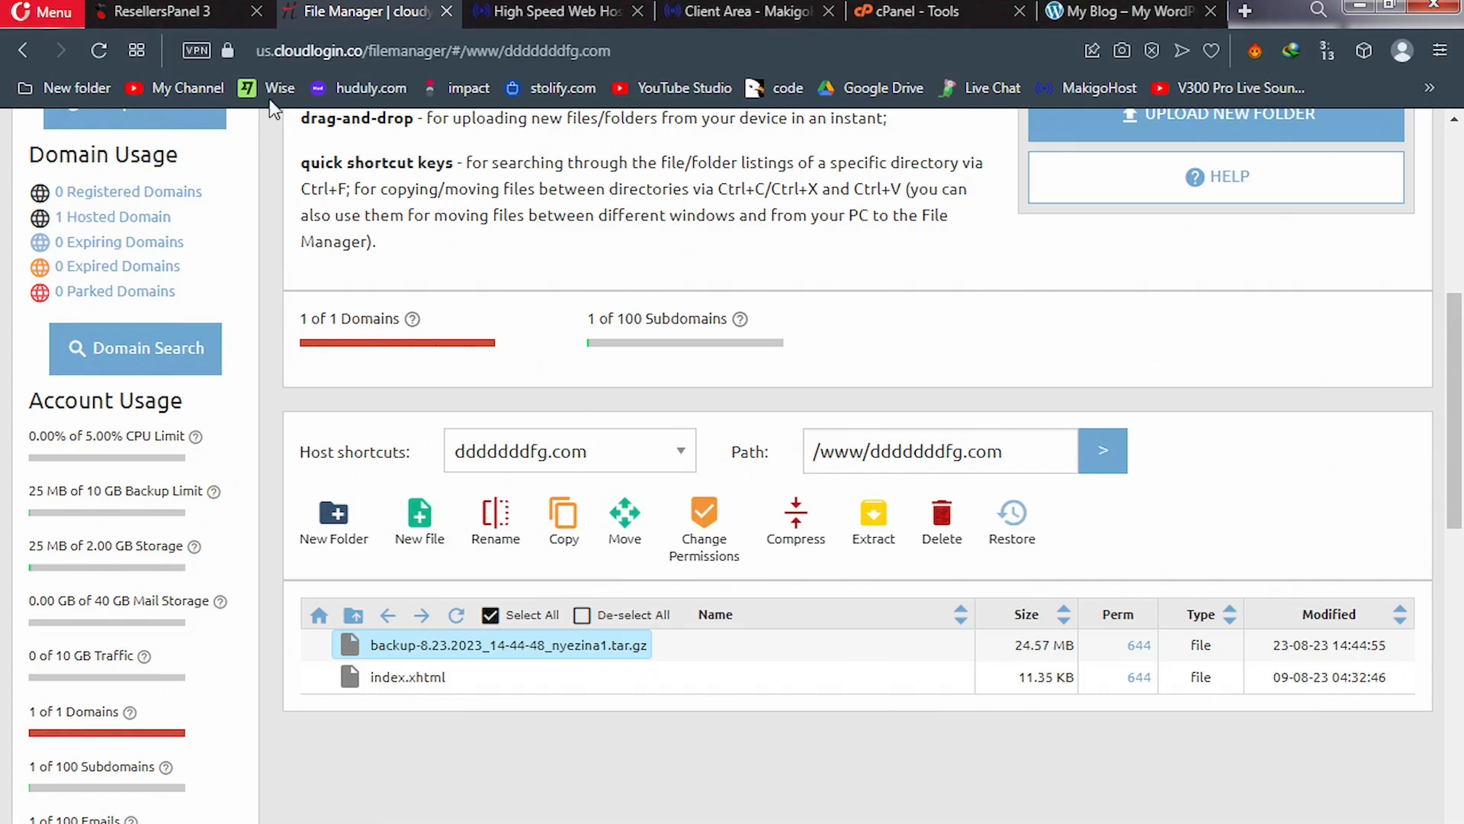
In ResellersPanel, start a new ticket from Support > My Reseller Tickets
left_click(180, 11)
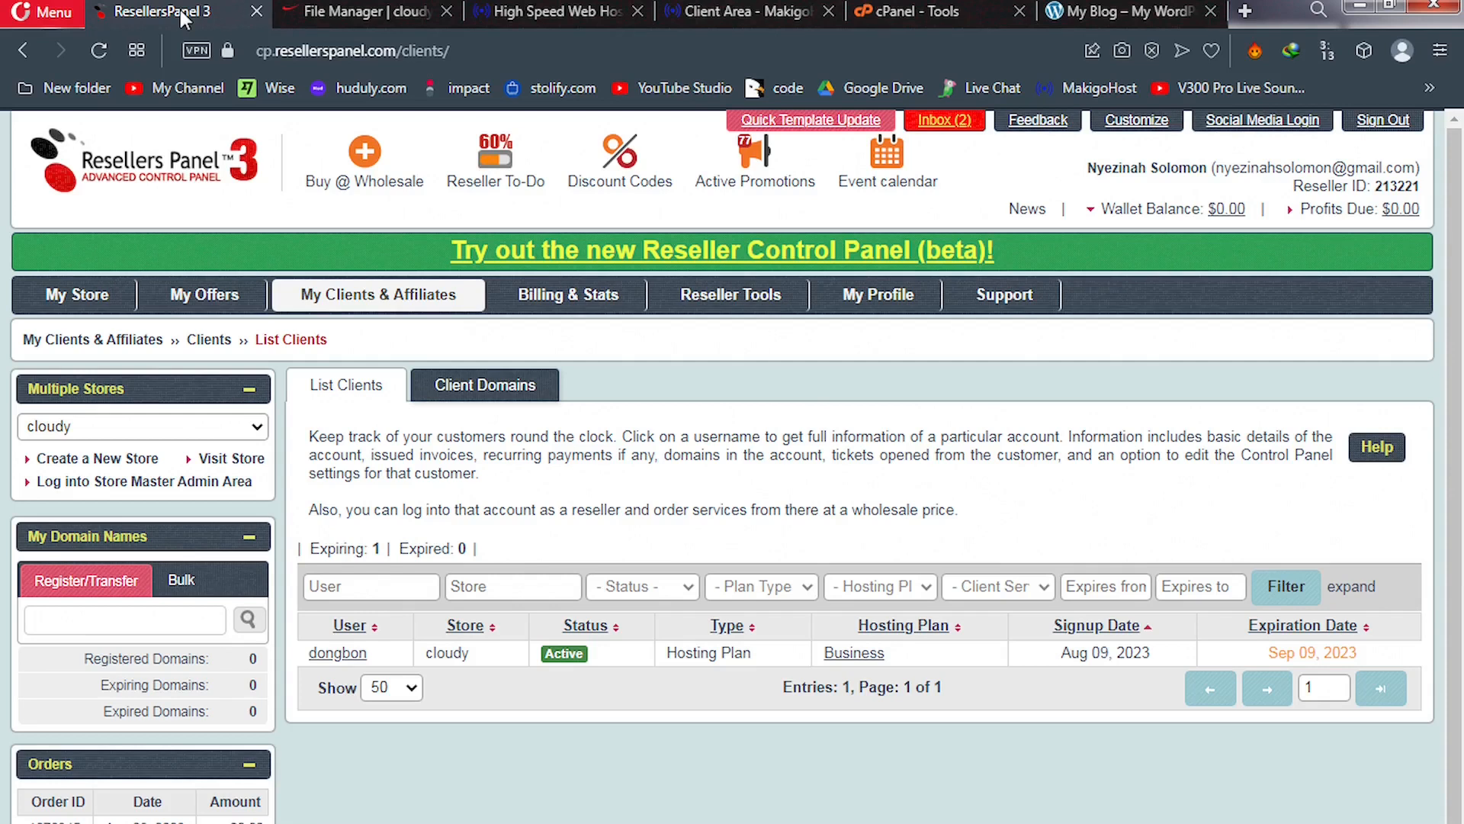
mouse_move(1001, 309)
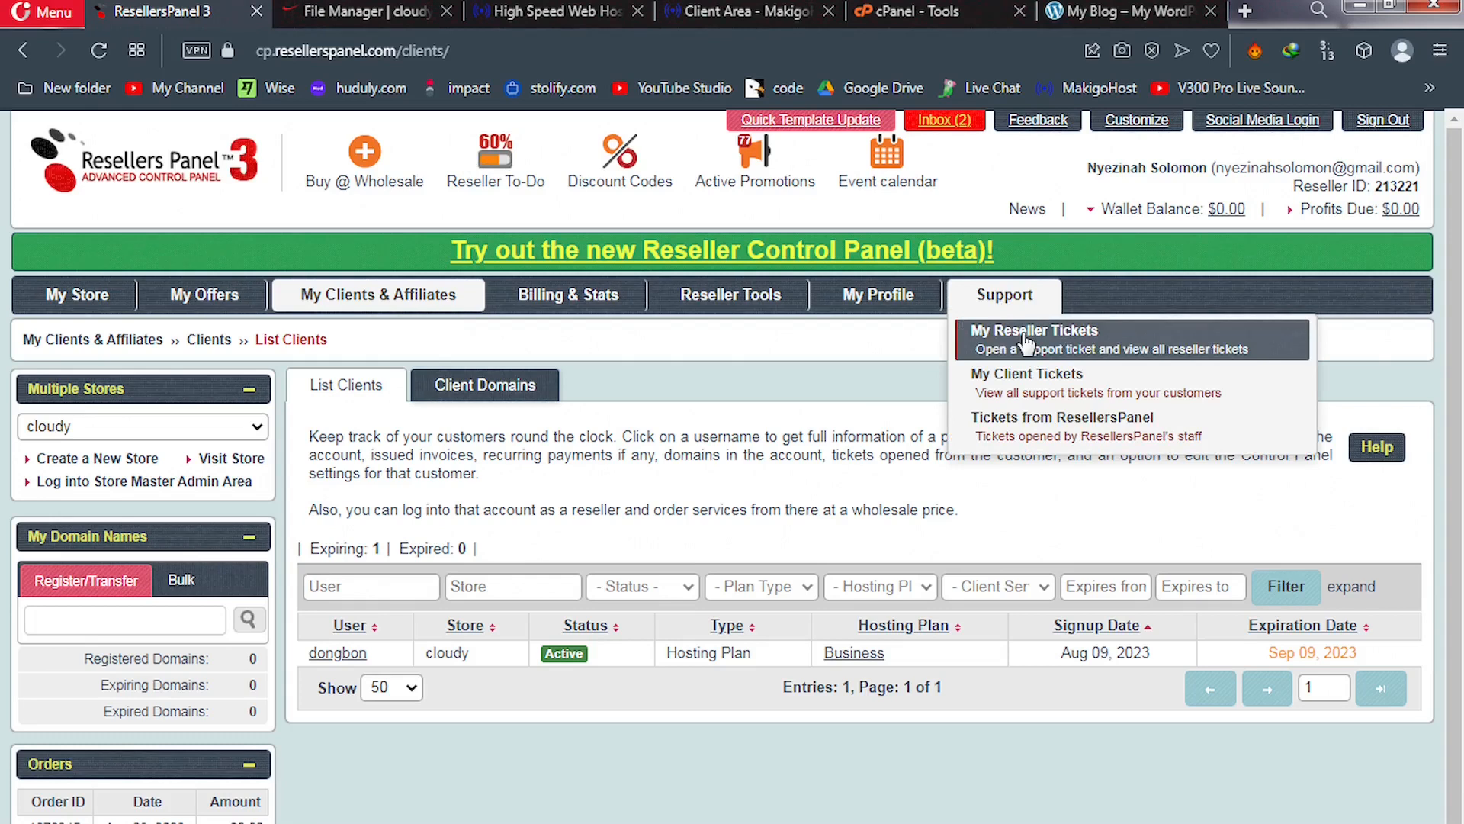
left_click(1023, 335)
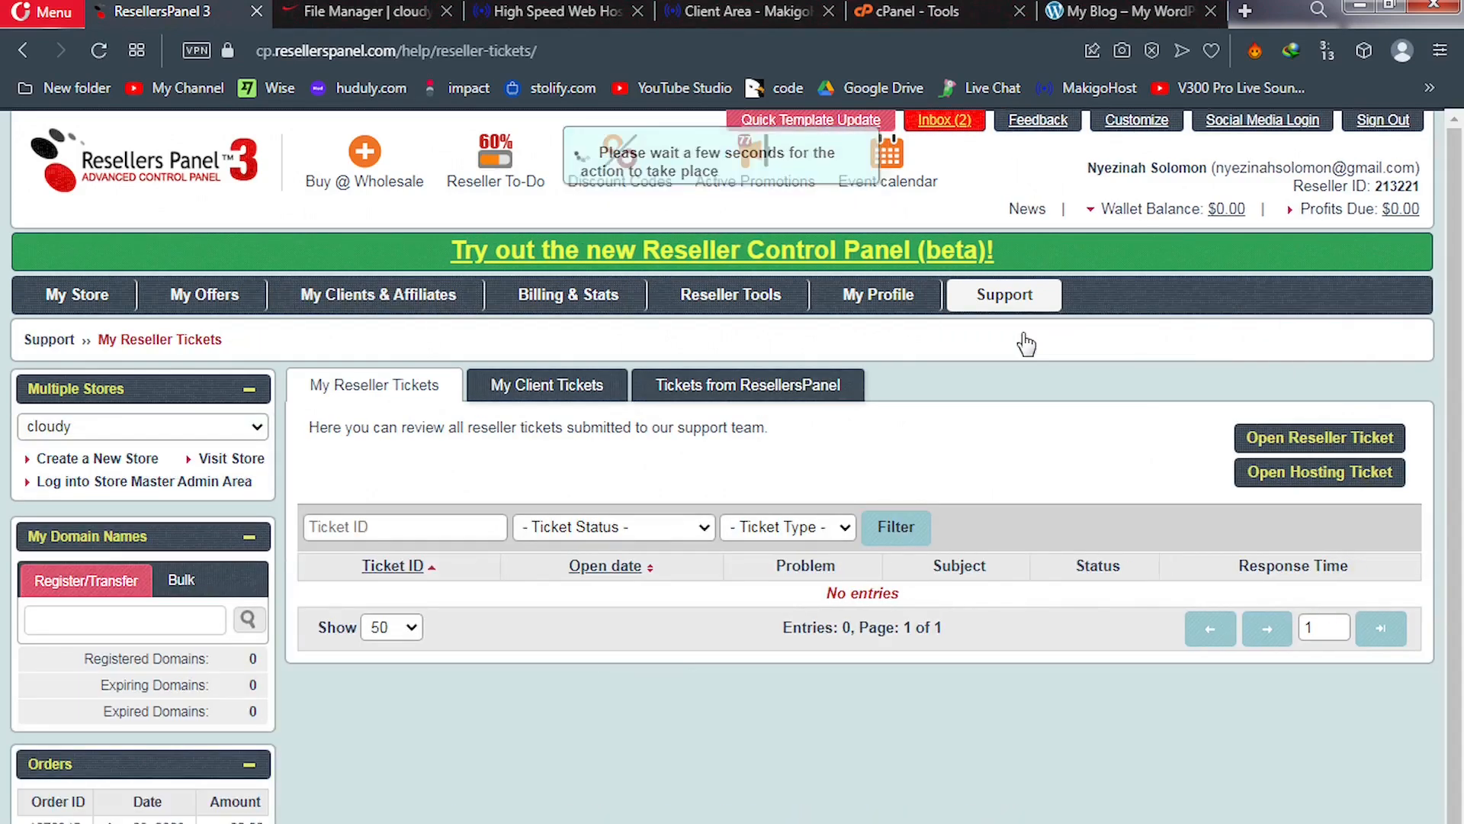
left_click(1299, 441)
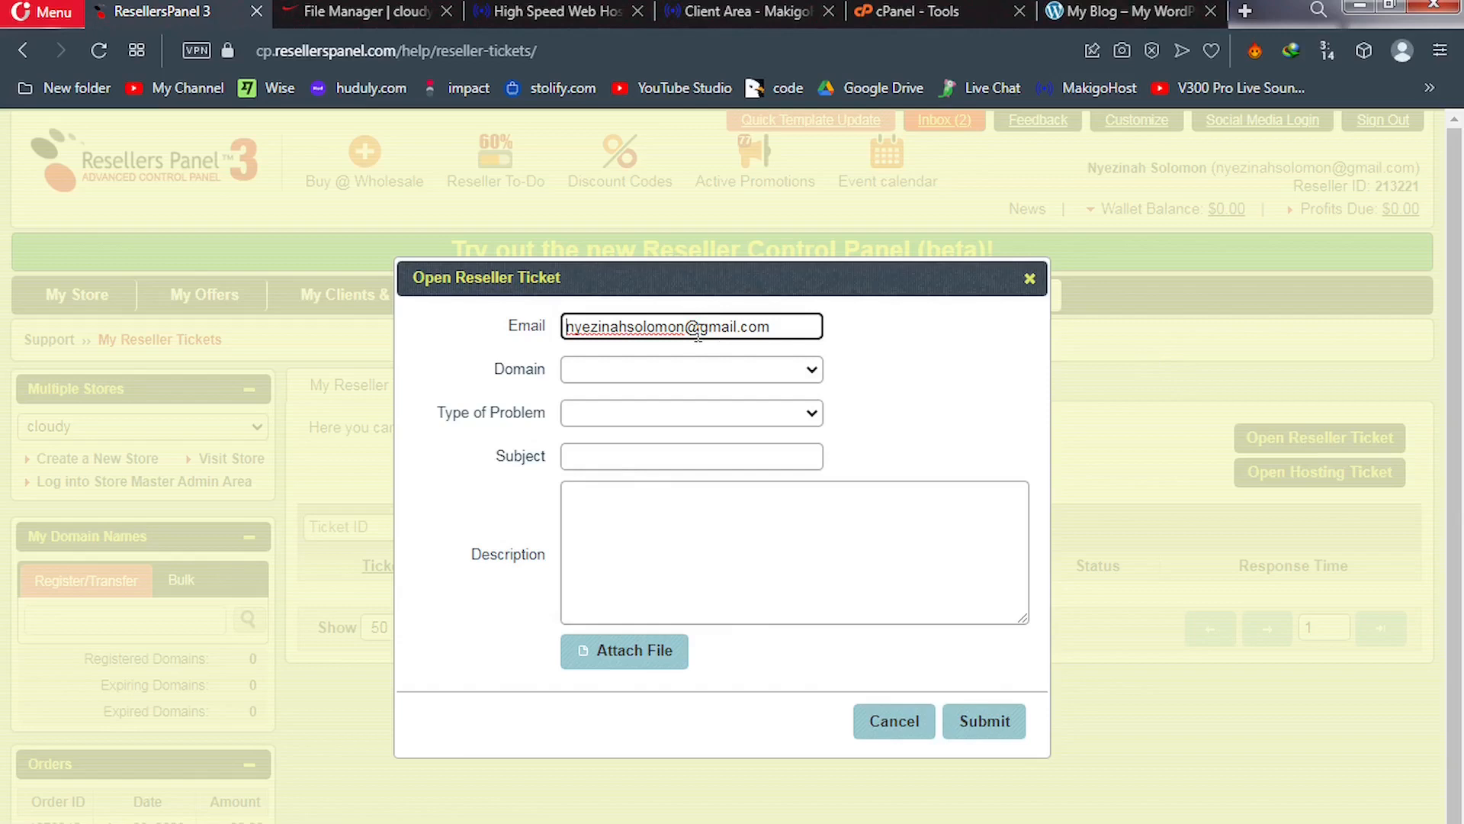
Set the ticket's Type of Problem to Hosting Offers
left_click(732, 372)
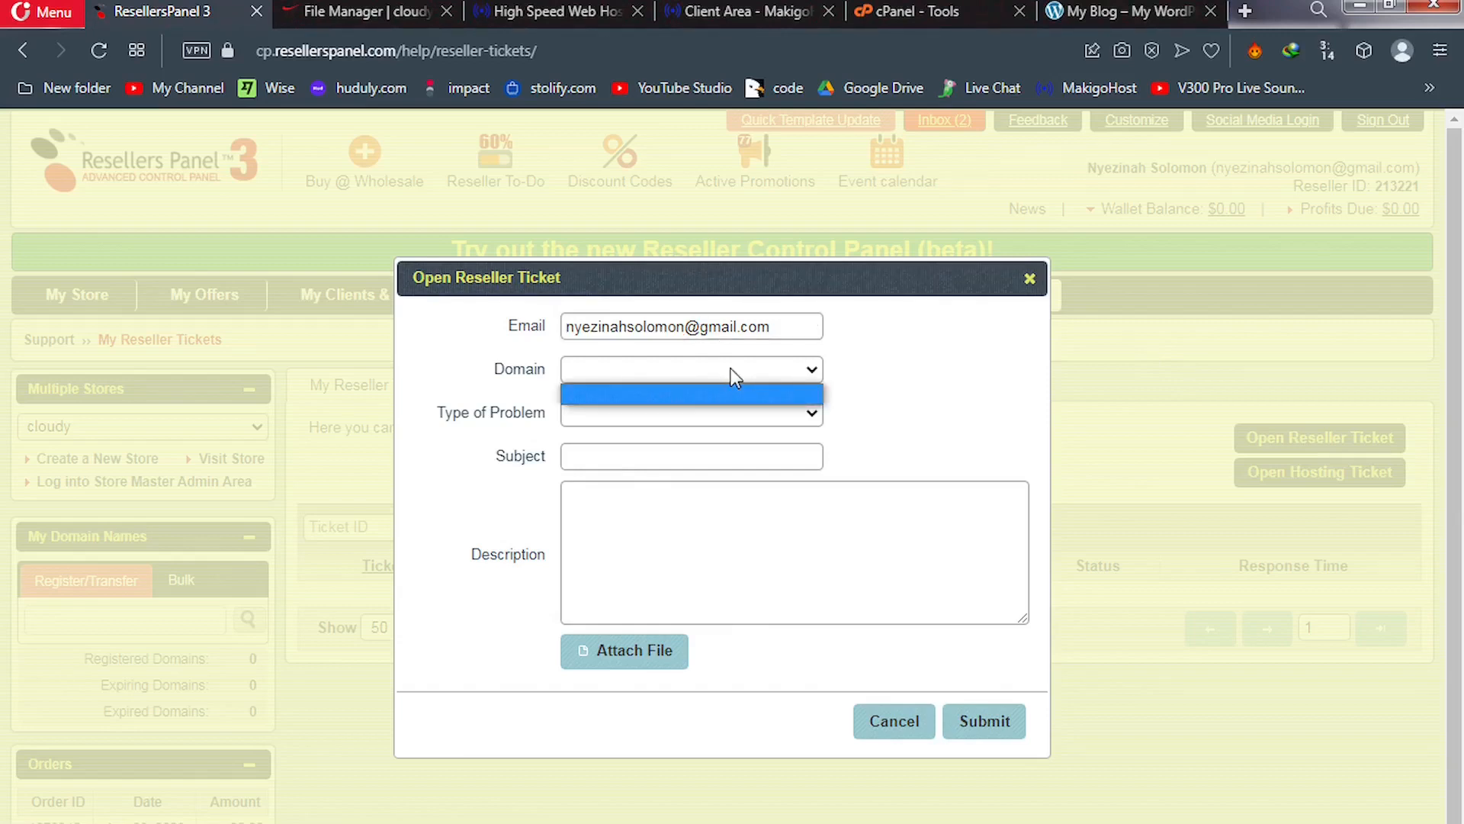
left_click(752, 421)
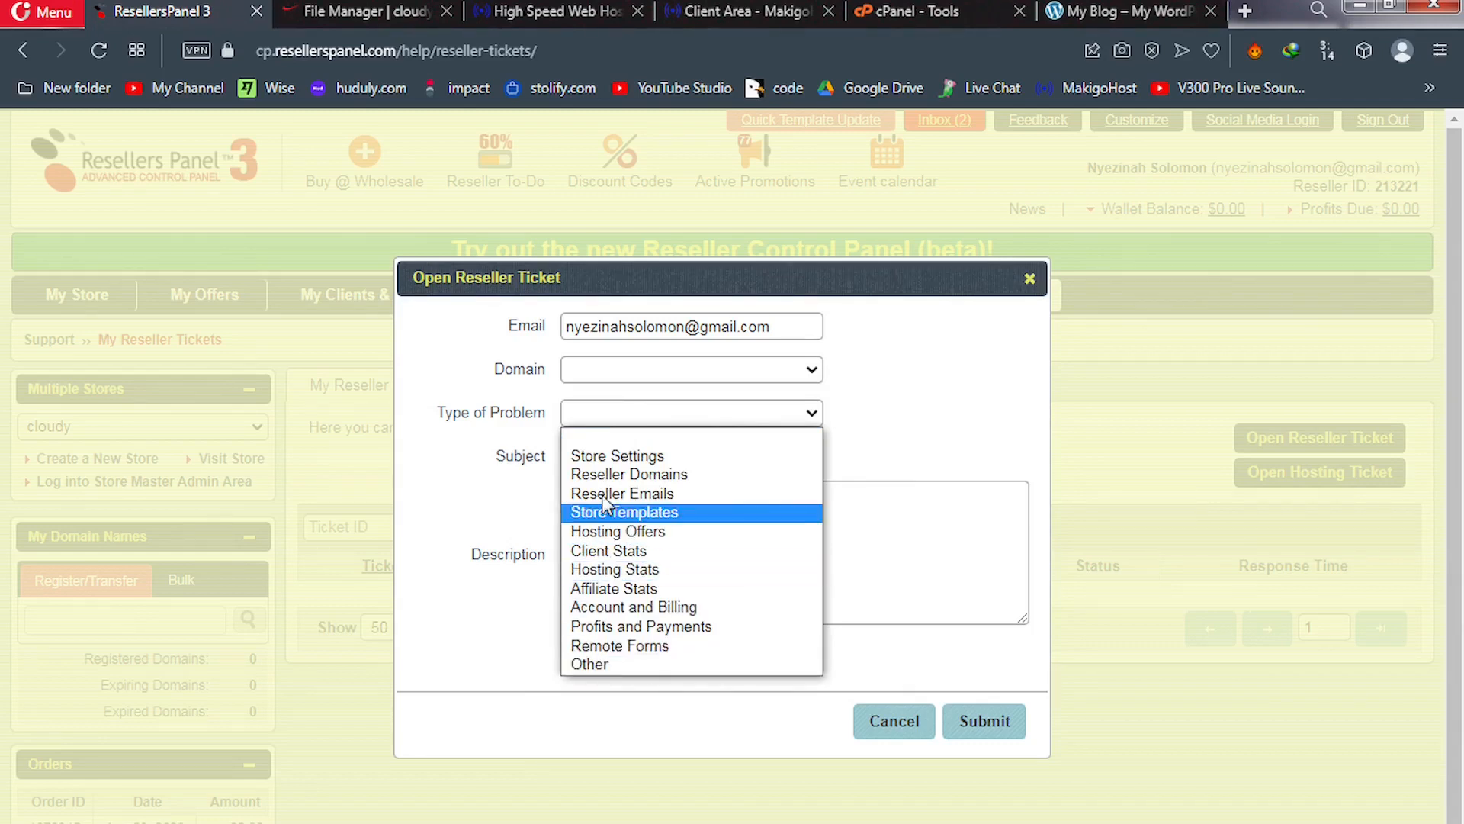
left_click(621, 531)
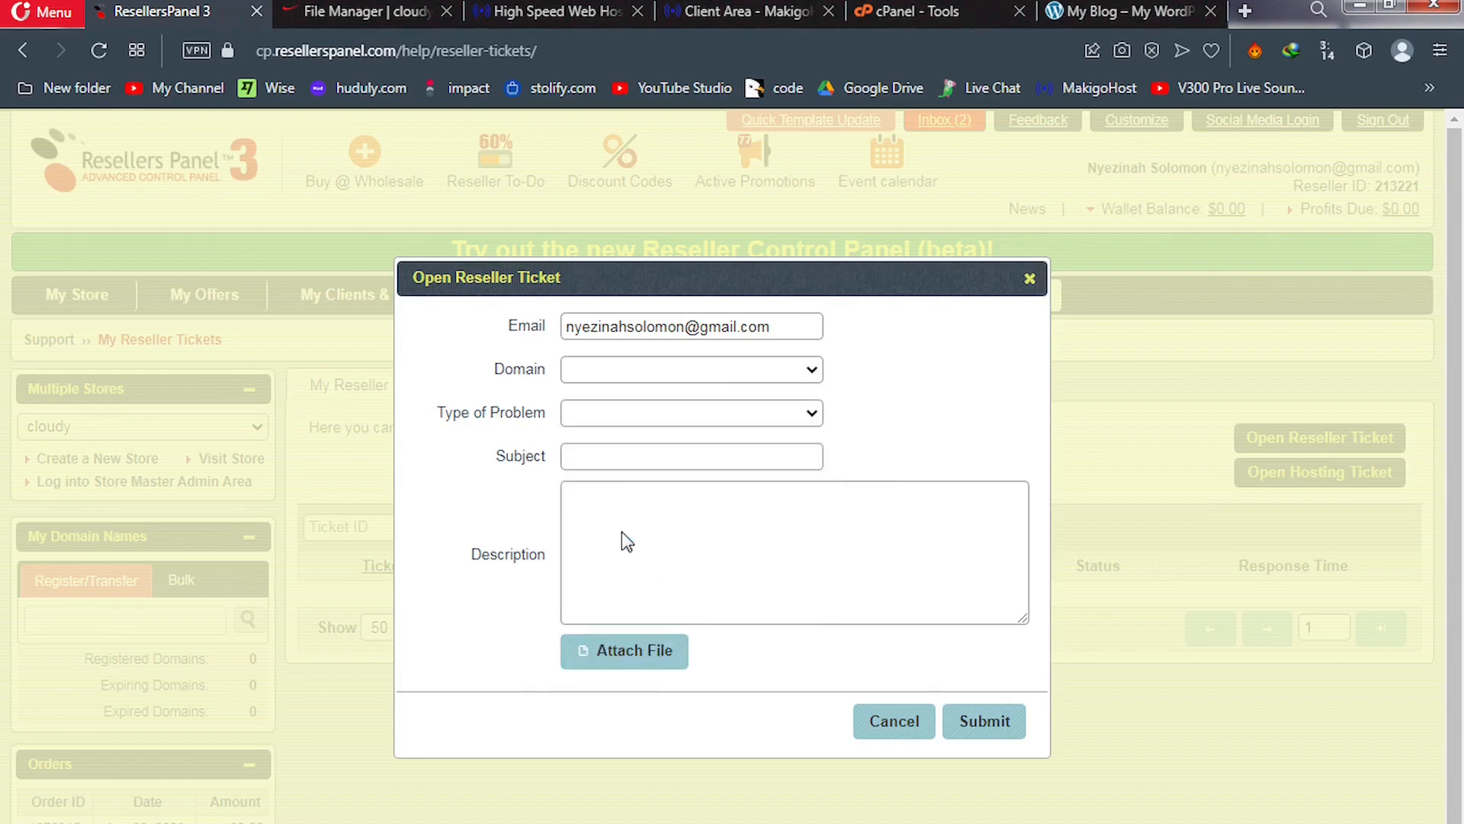
Enter the subject 'Need help migrating client site over' and place the cursor in Description
left_click(652, 460)
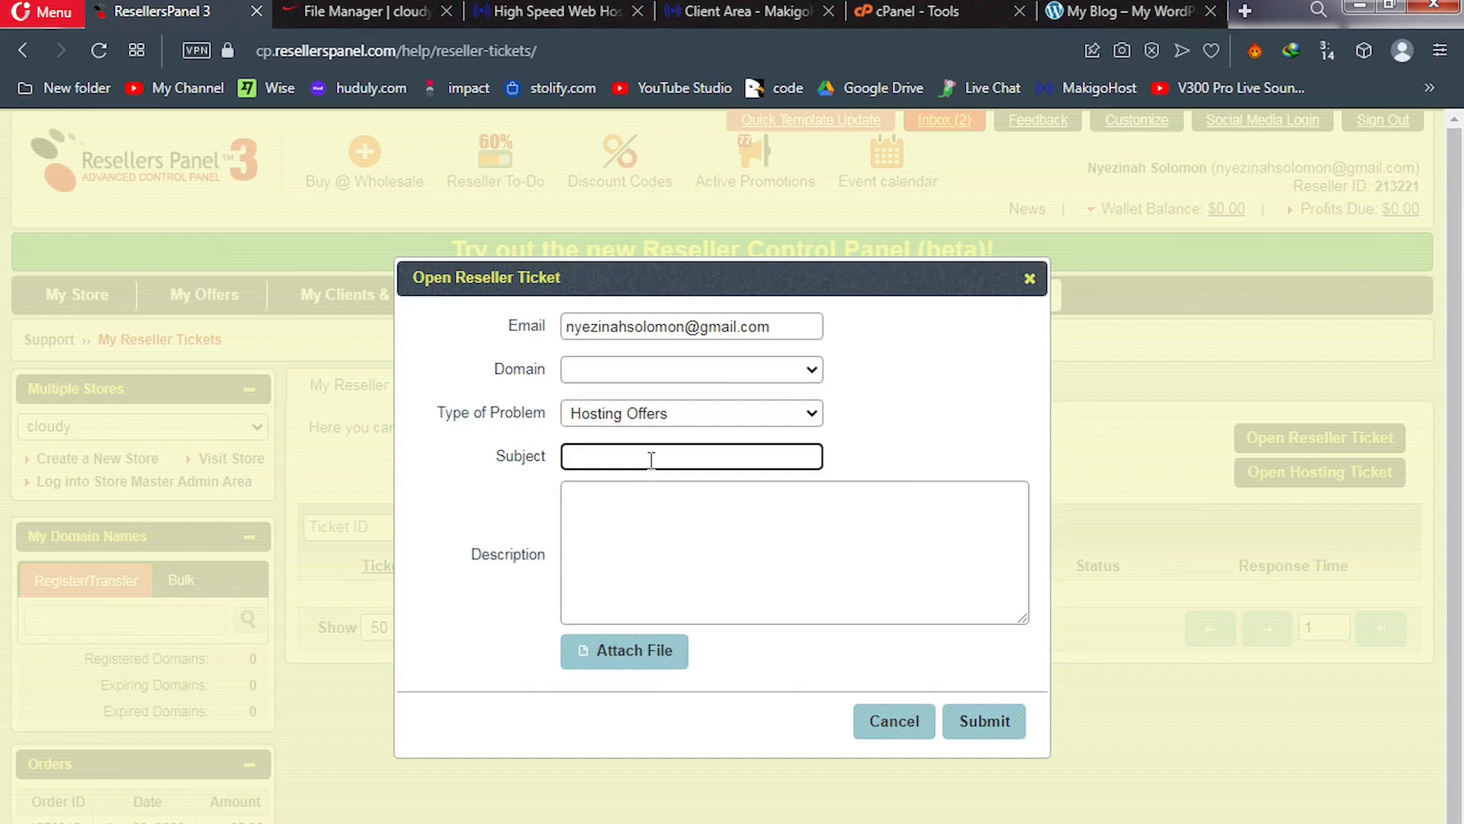
type("Need helpm")
key("BackSpace")
type("migrating clienbt")
key("BackSpace")
key("BackSpace")
type("t")
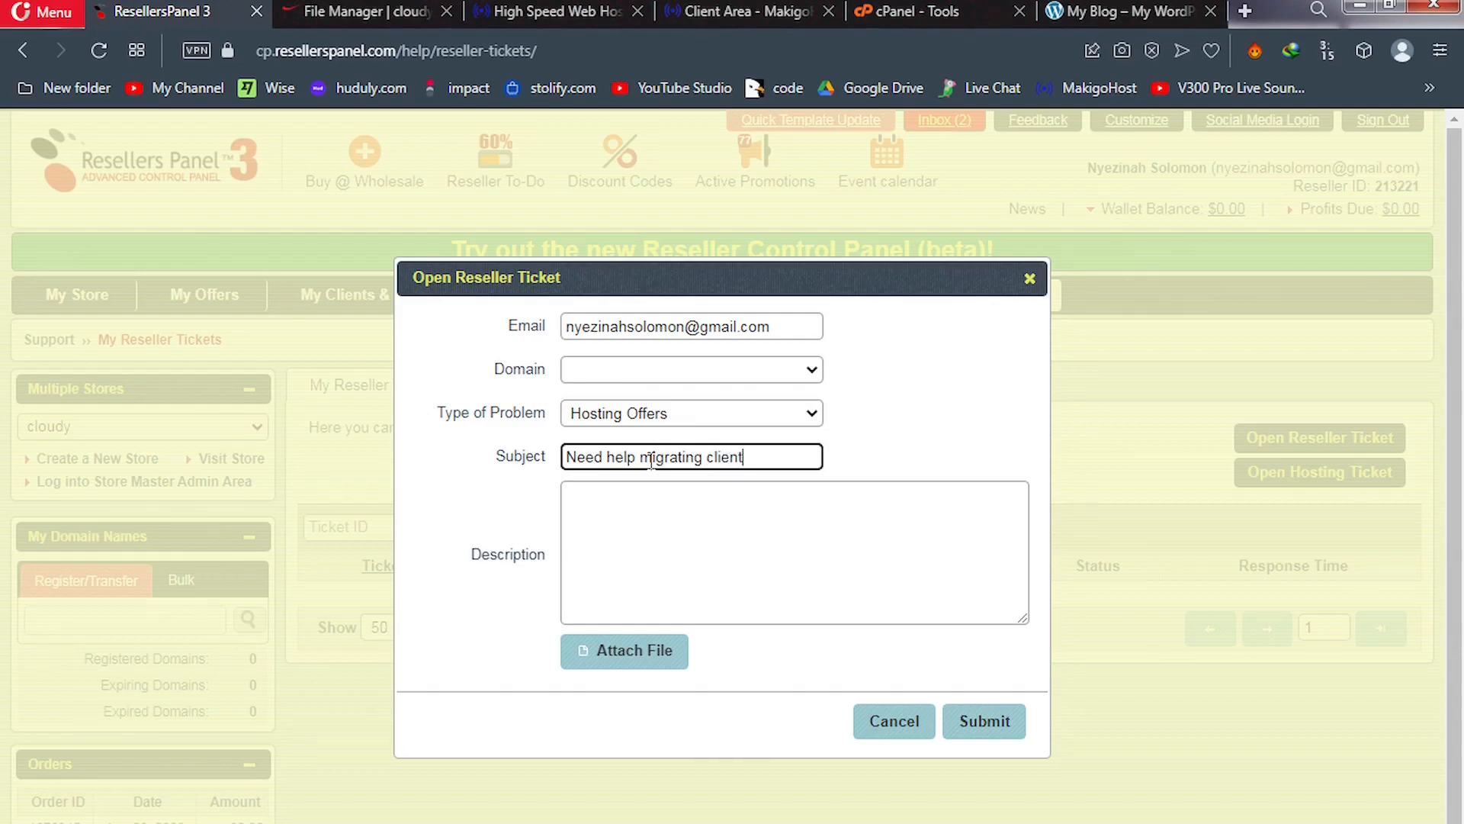
type(" site over")
left_click(602, 505)
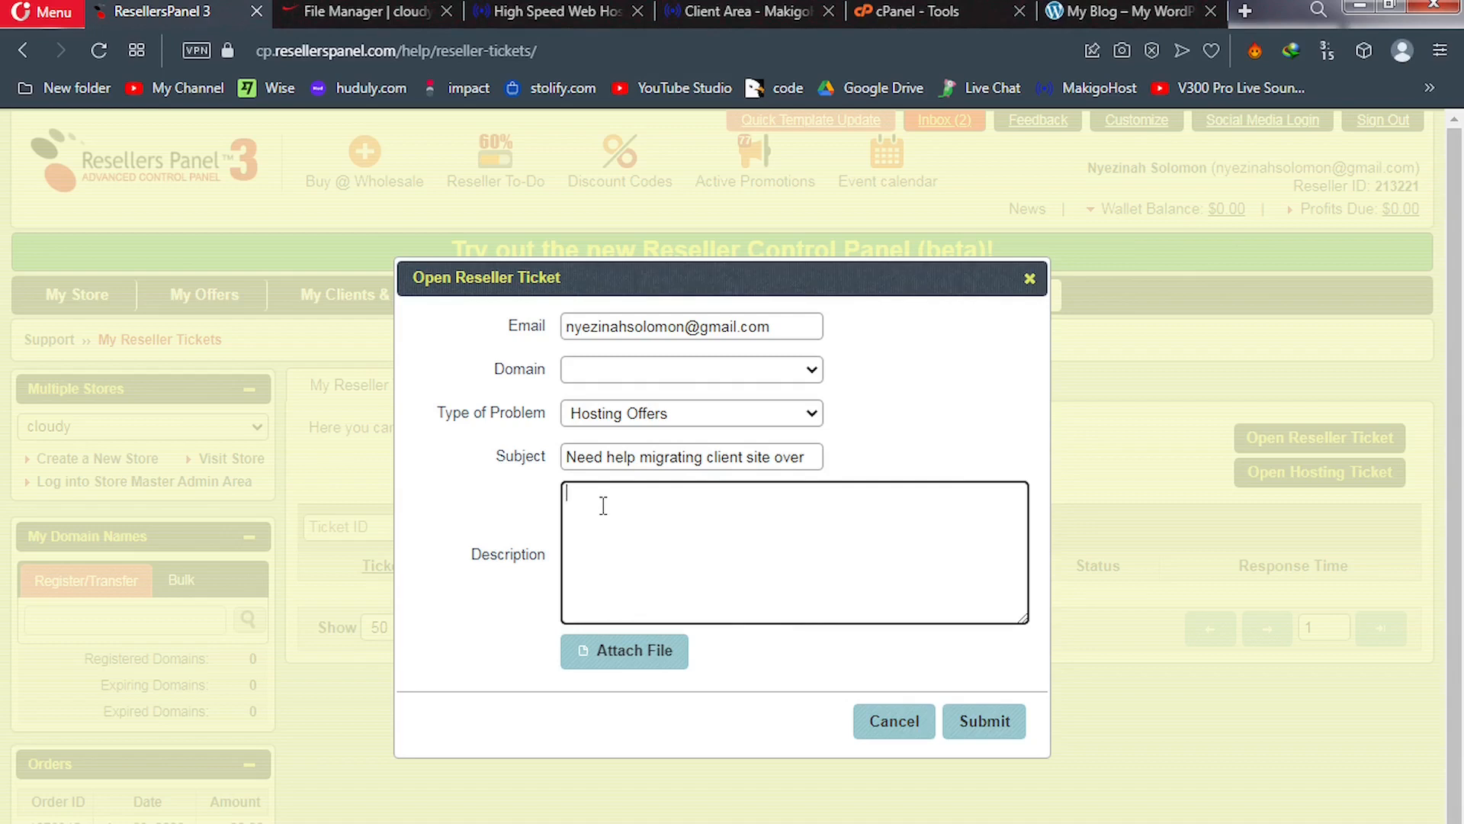
left_click(366, 12)
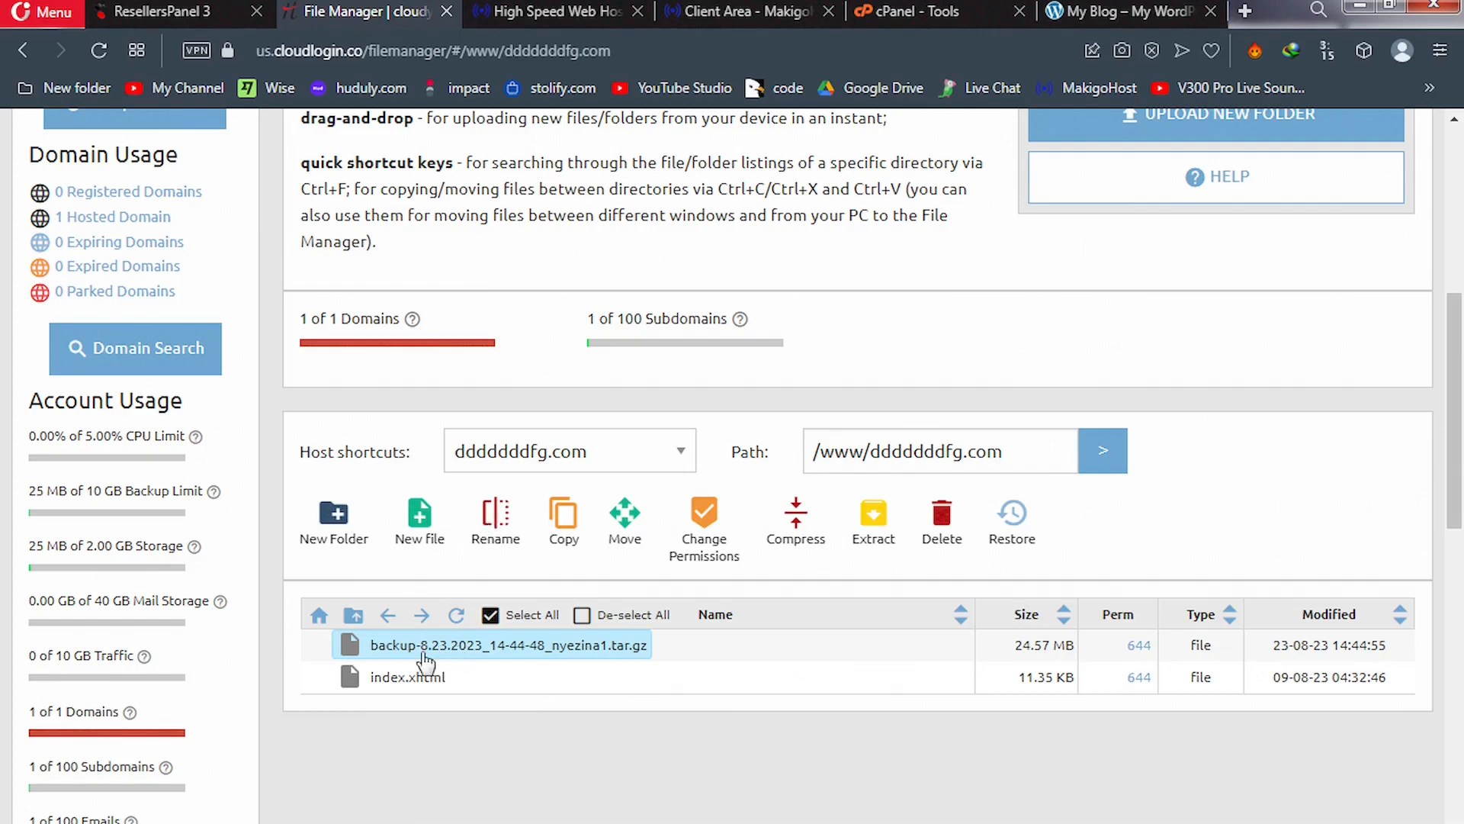
Copy the backup archive's full file name from its Rename dialog in the cloudy File Manager
left_click(494, 522)
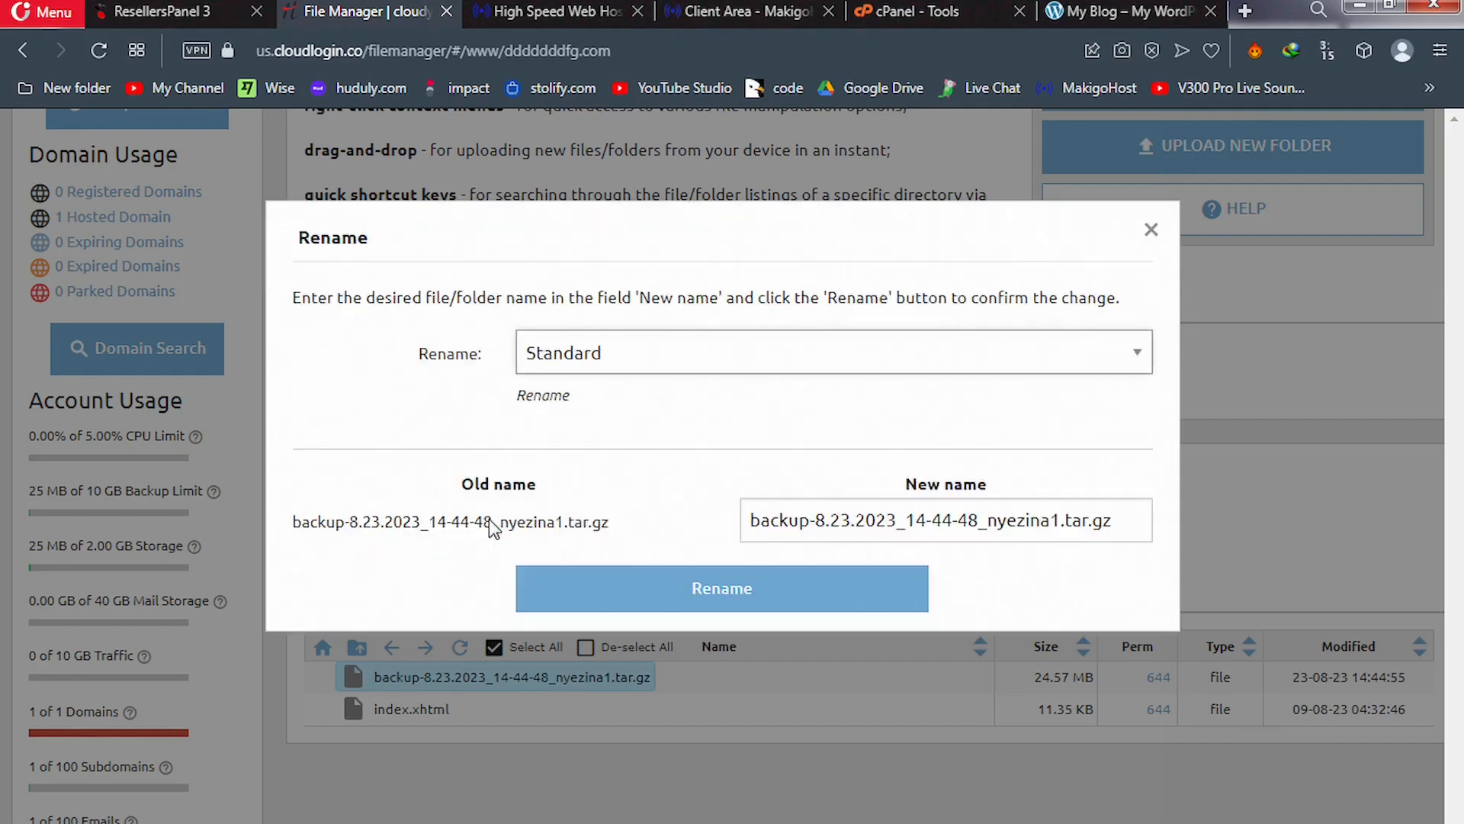
left_click_drag(608, 521, 290, 528)
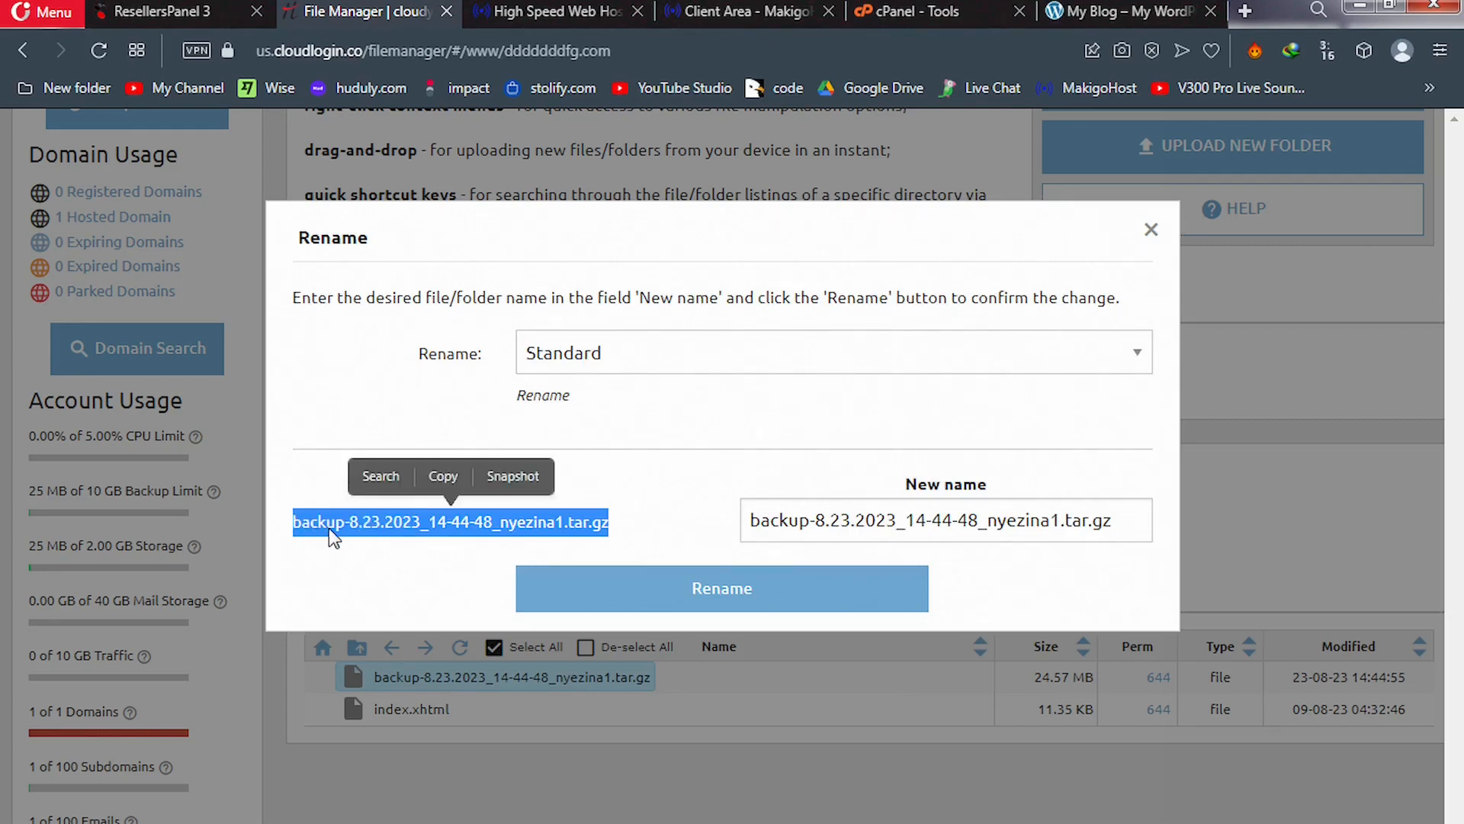
left_click(445, 478)
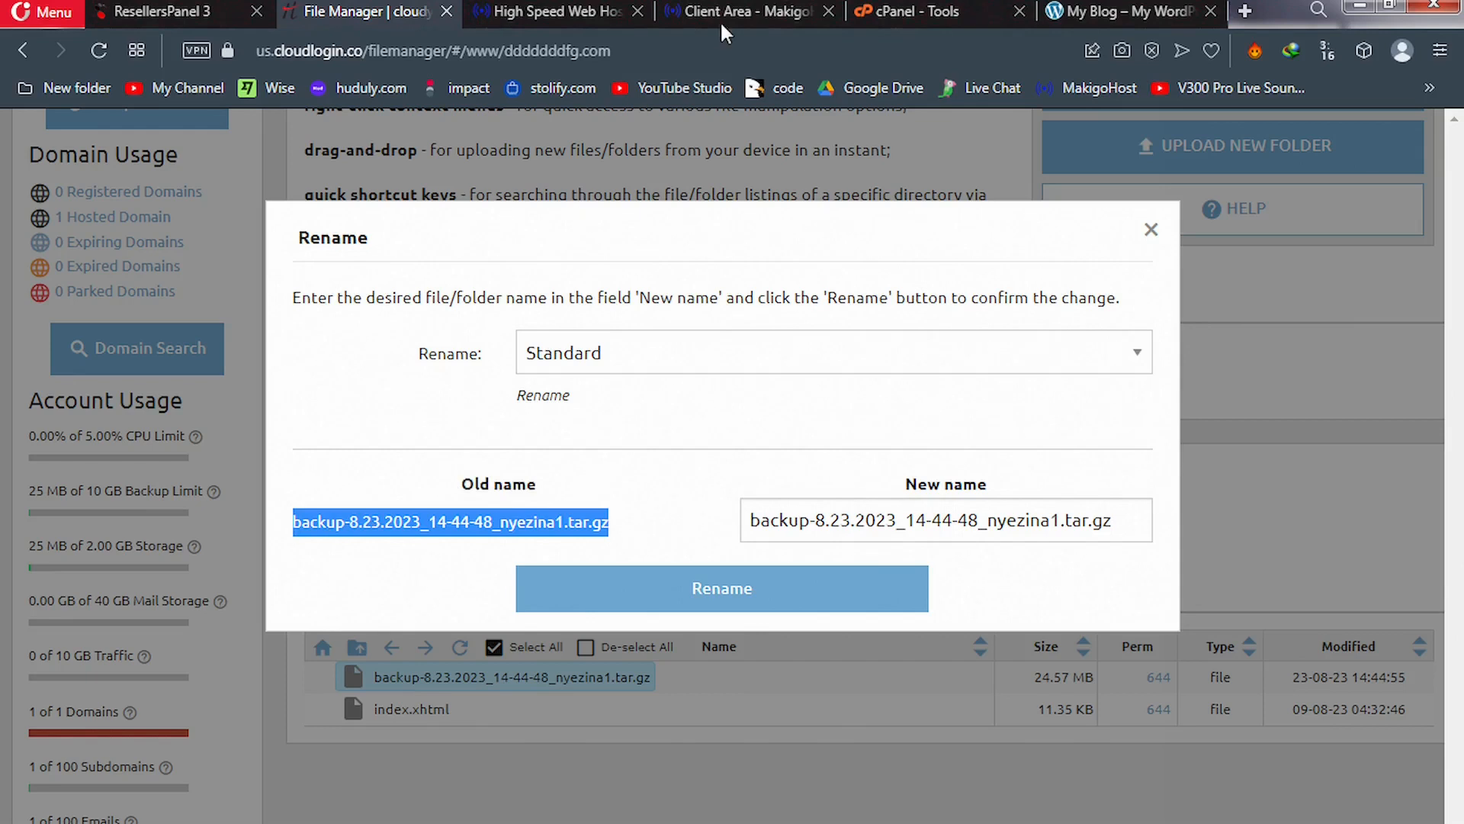
left_click(198, 13)
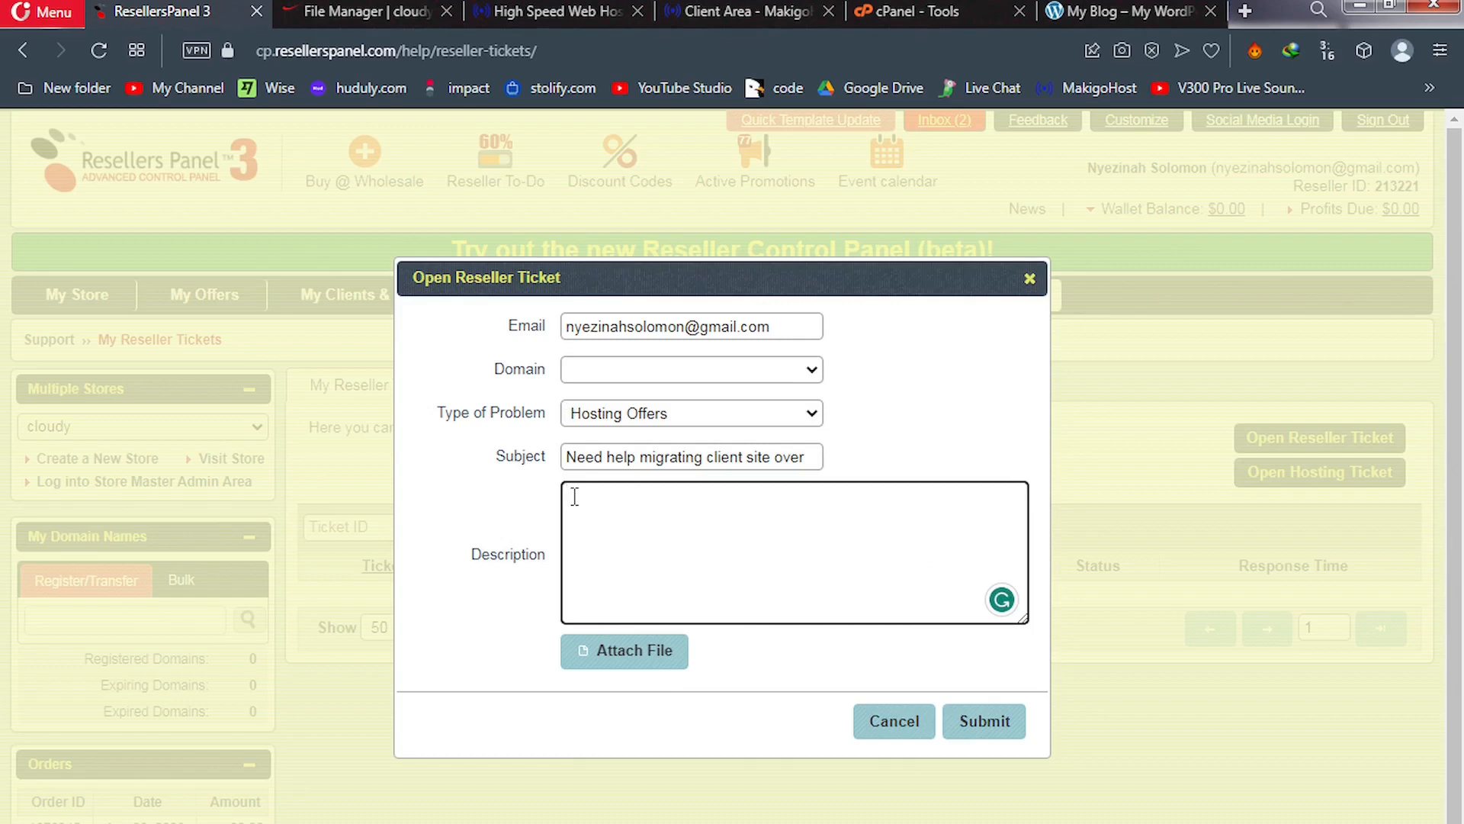
Paste the backup archive's file name on a new line in the ticket Description and select it
key("Return")
type("T")
key("ctrl+v")
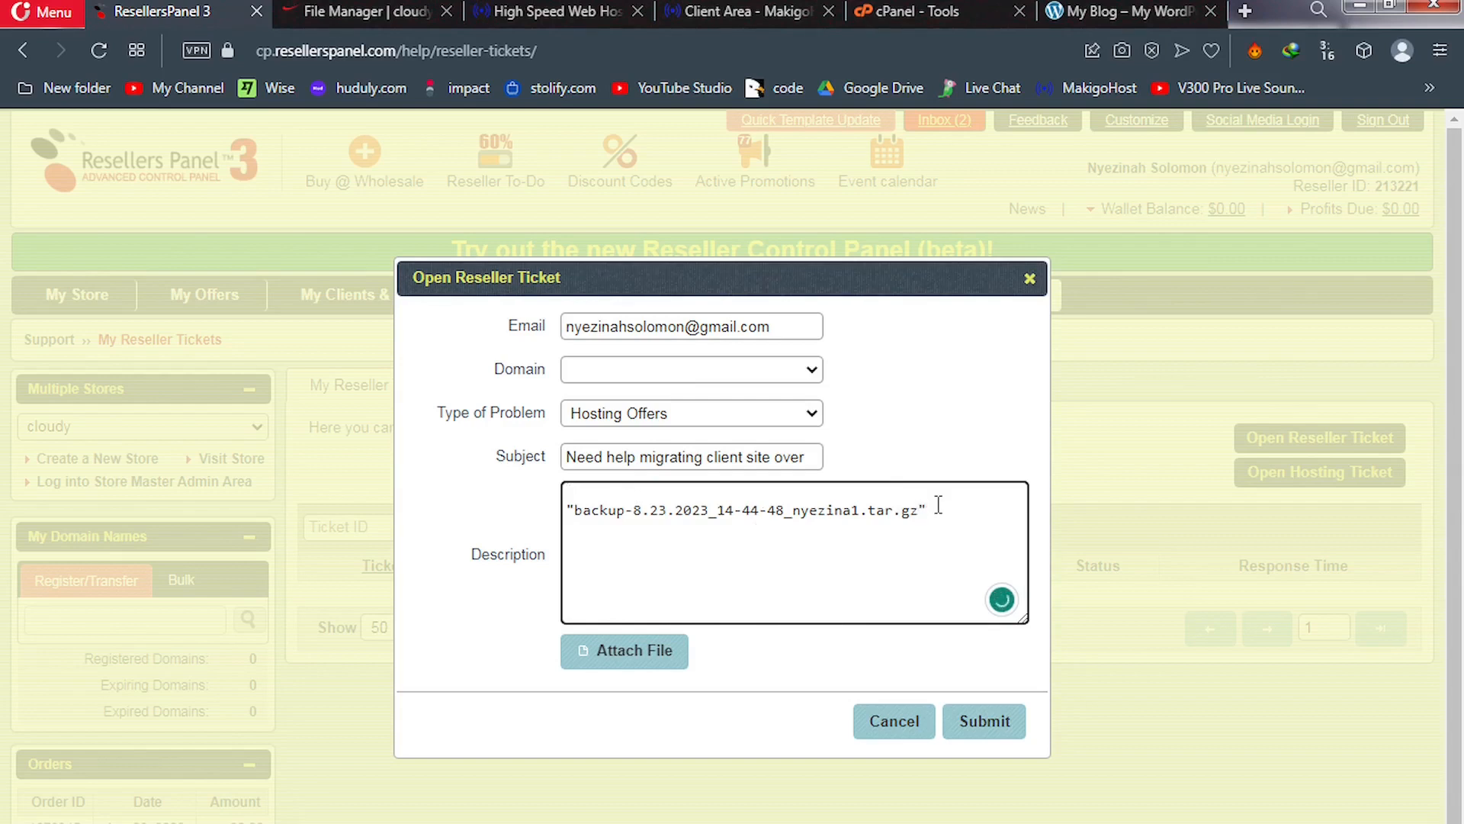
left_click_drag(935, 512, 565, 513)
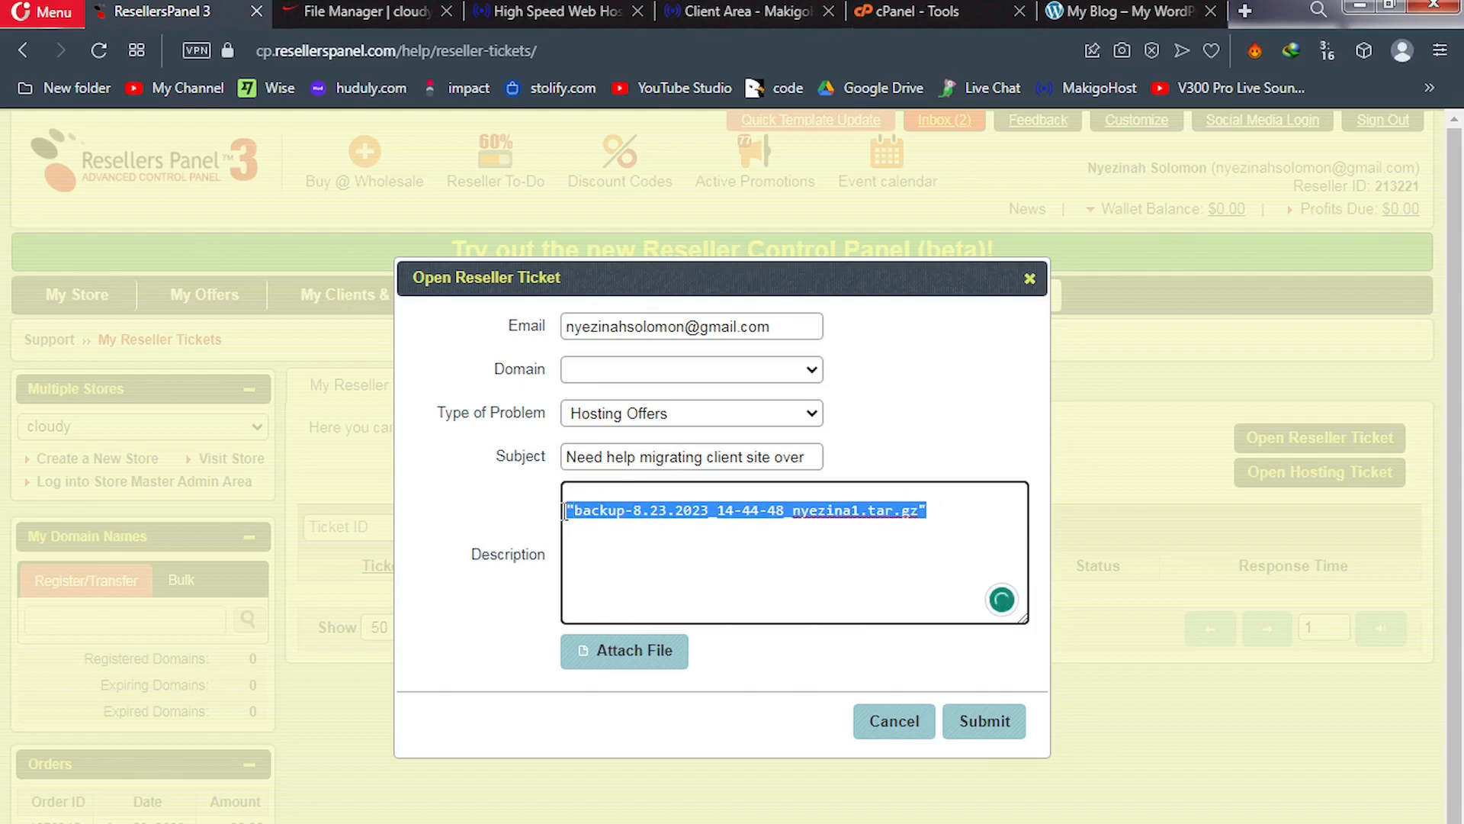